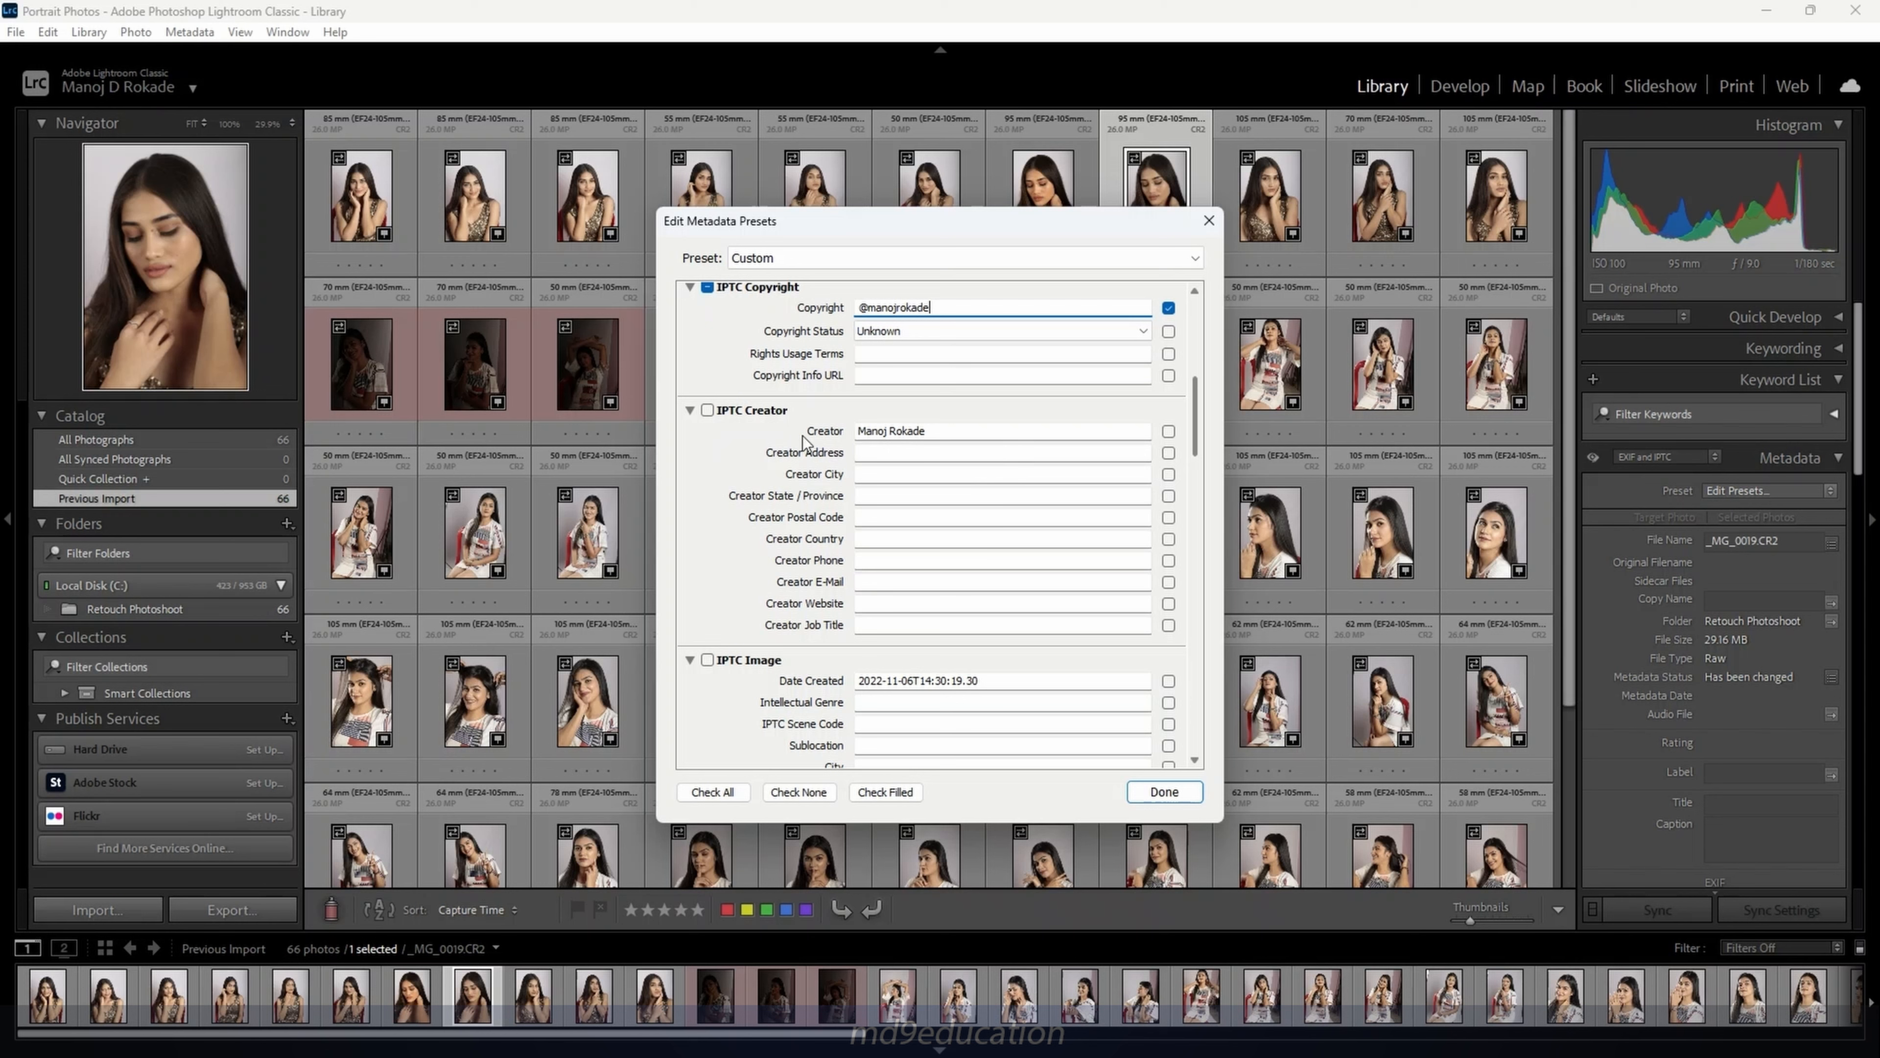
Enter the creator's address, city, state/province, postal code and country (india)
click(905, 449)
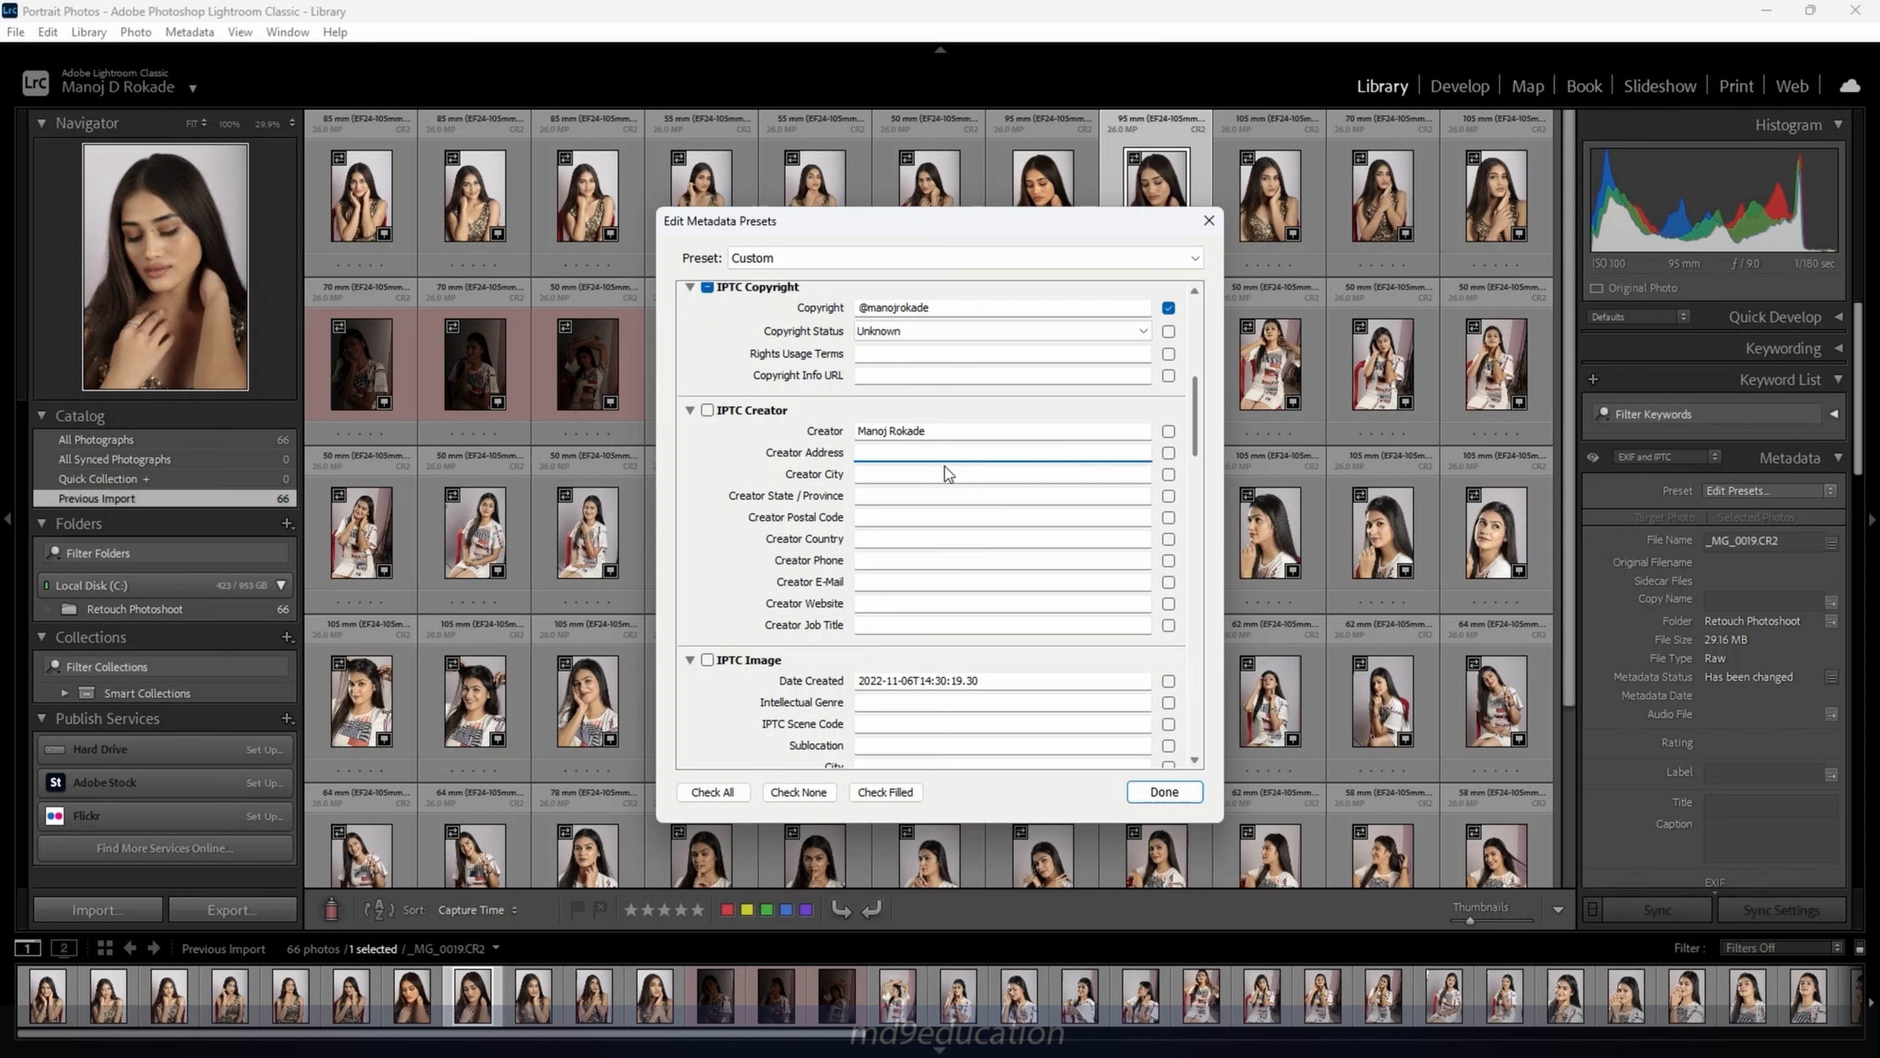
text(maharashtra)
click(926, 477)
text(p)
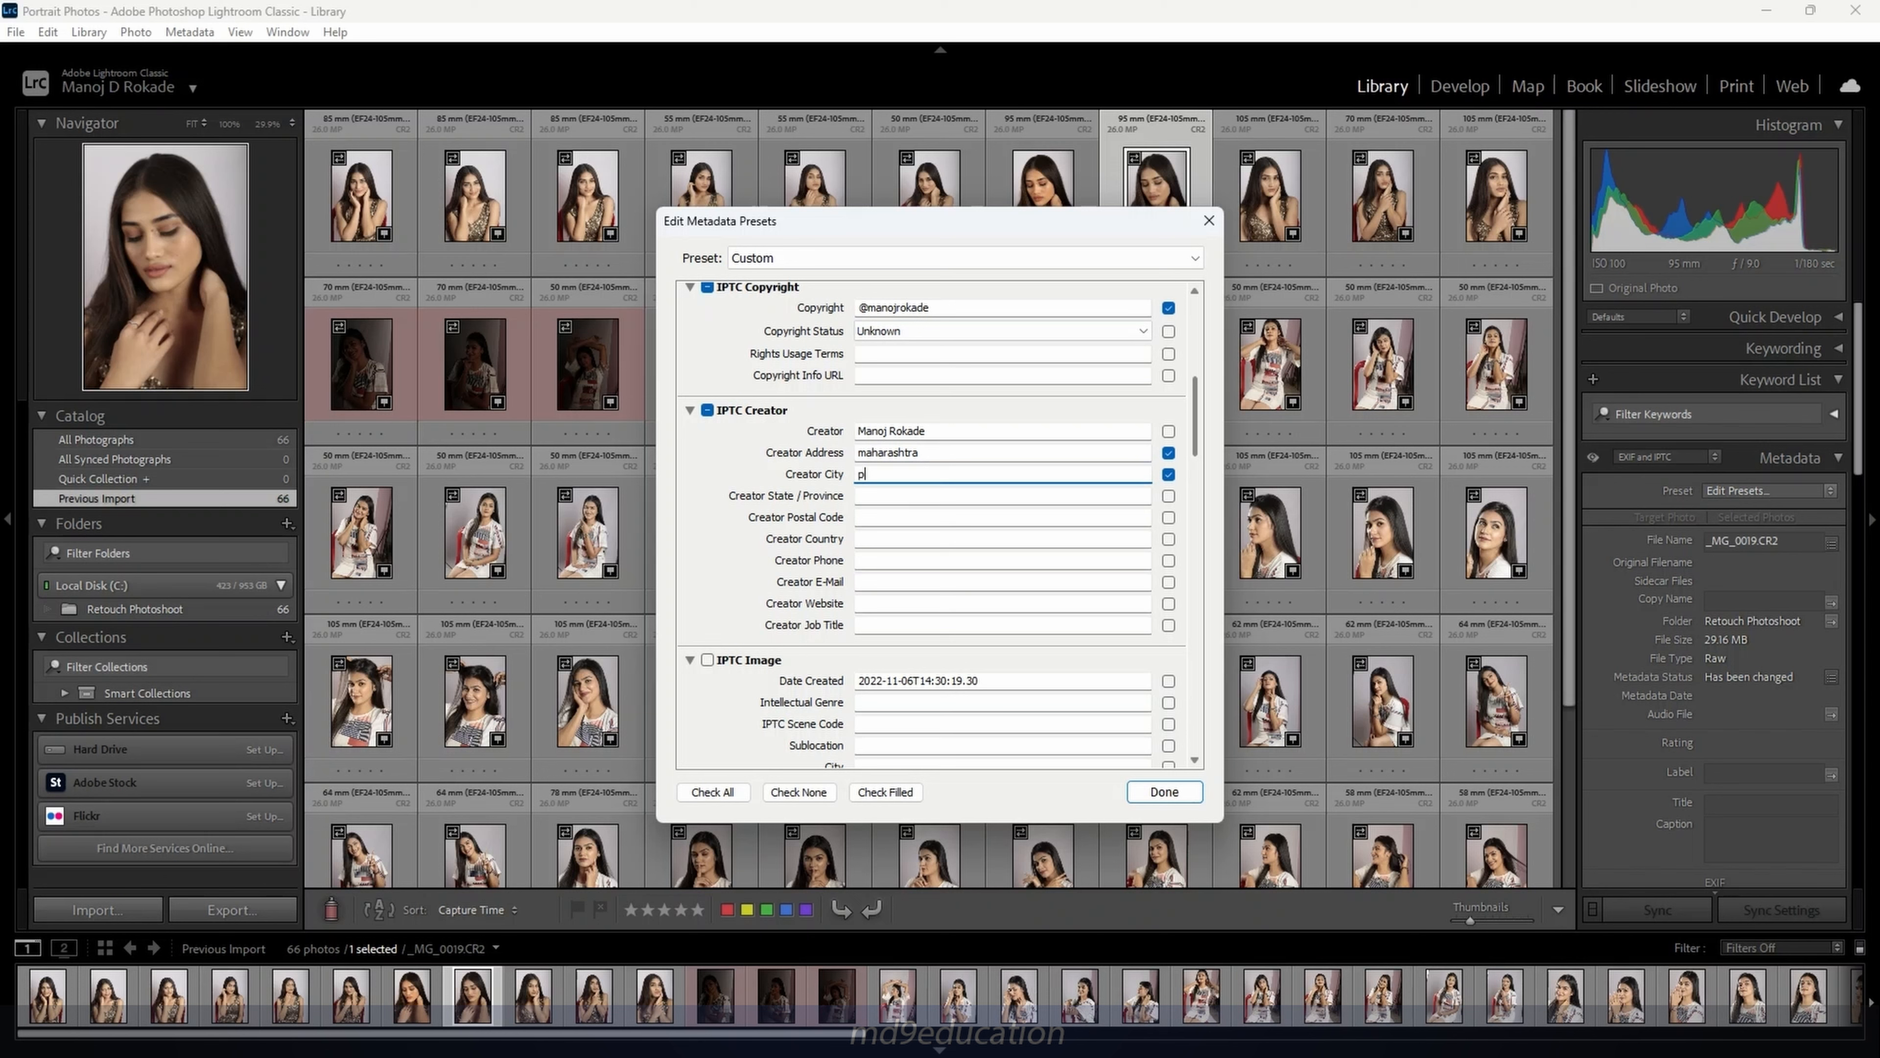
text(une)
click(913, 496)
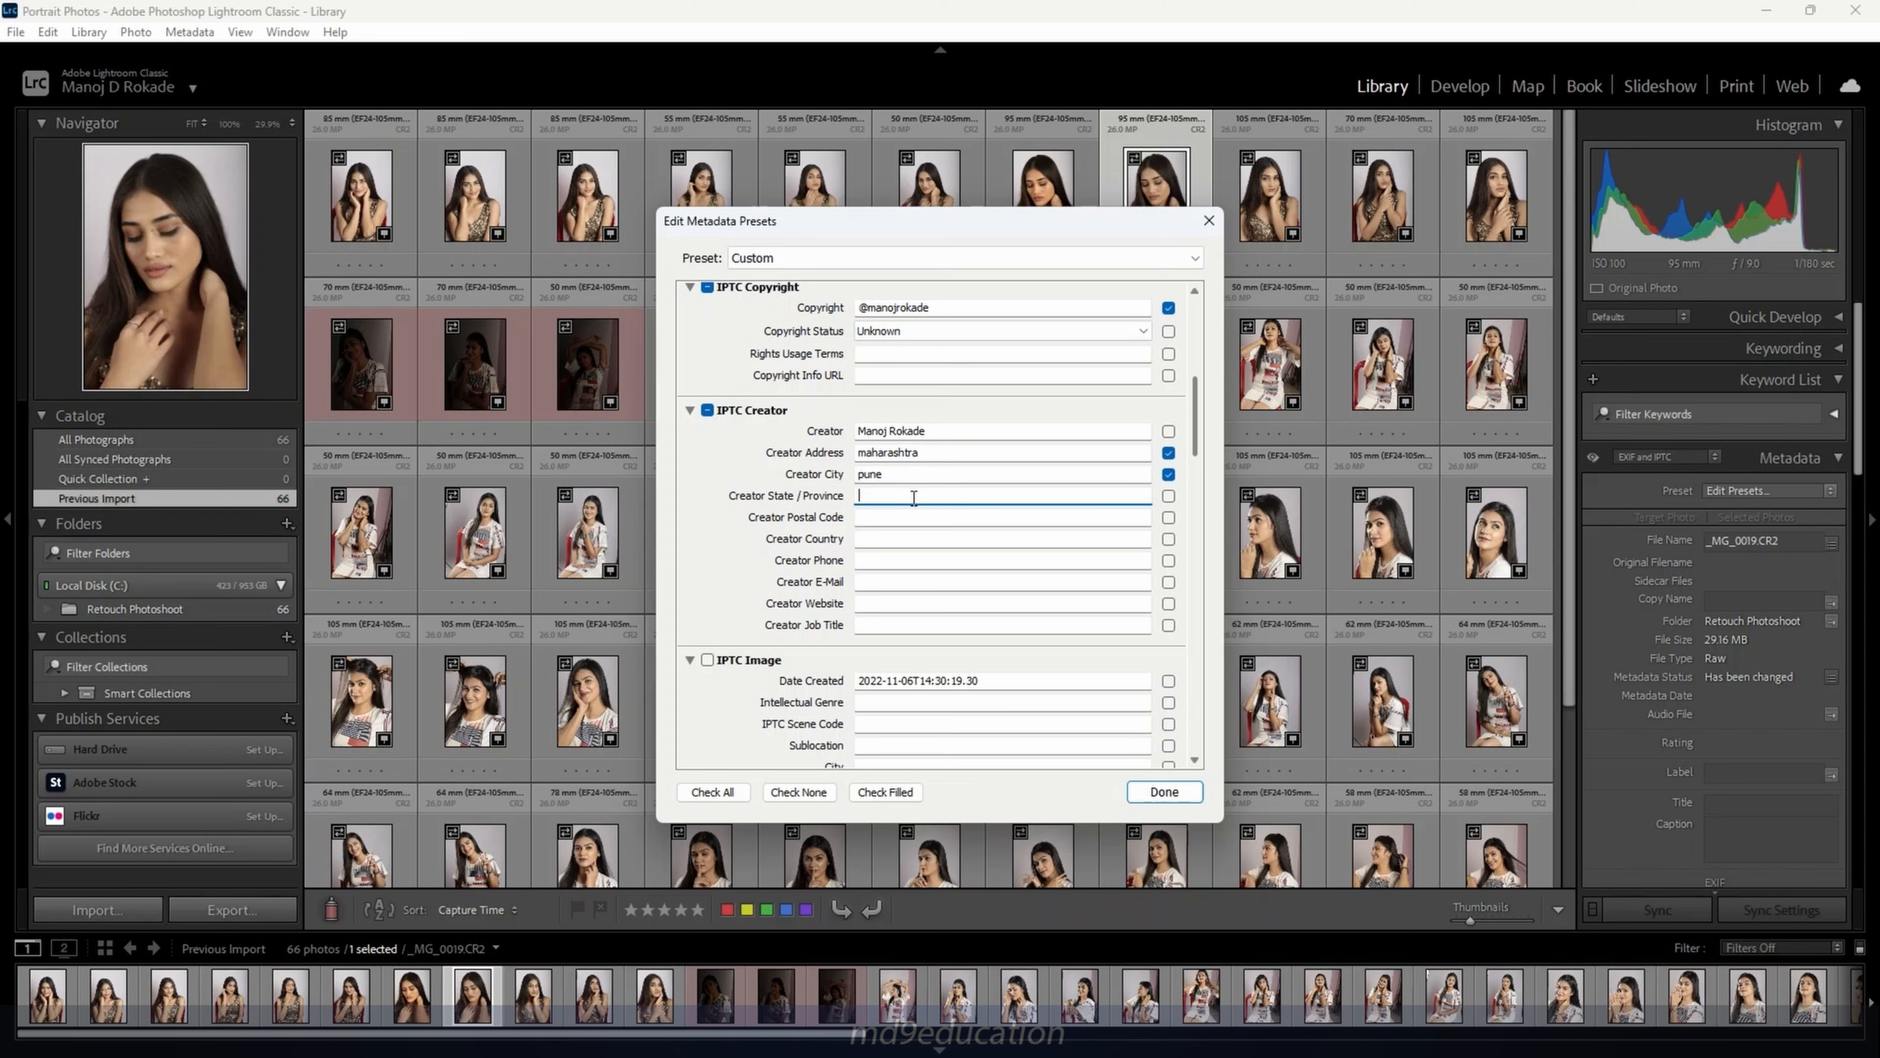
text(mh)
click(888, 518)
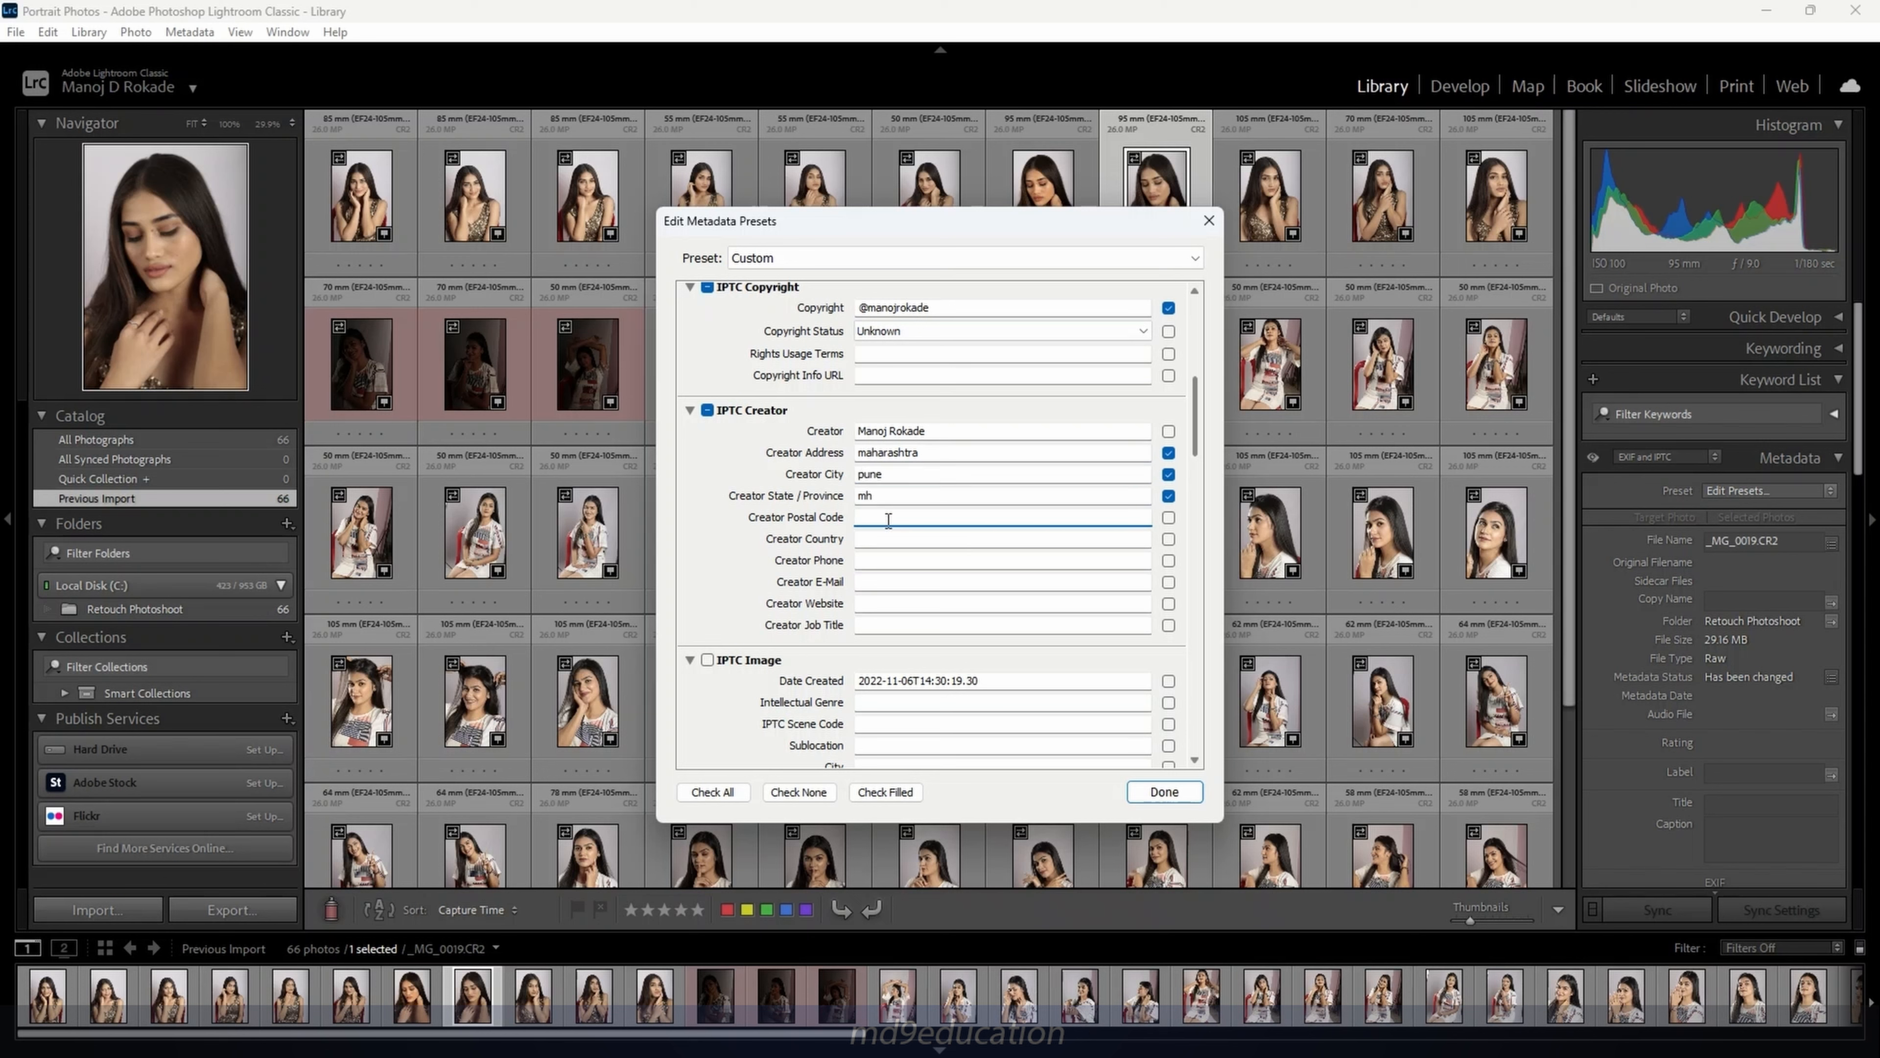
text(411001)
key(Tab)
text(india)
key(Tab)
Enter the creator's phone, e-mail and website, and set Job Title to 'Photographer'
text(123)
text(456789)
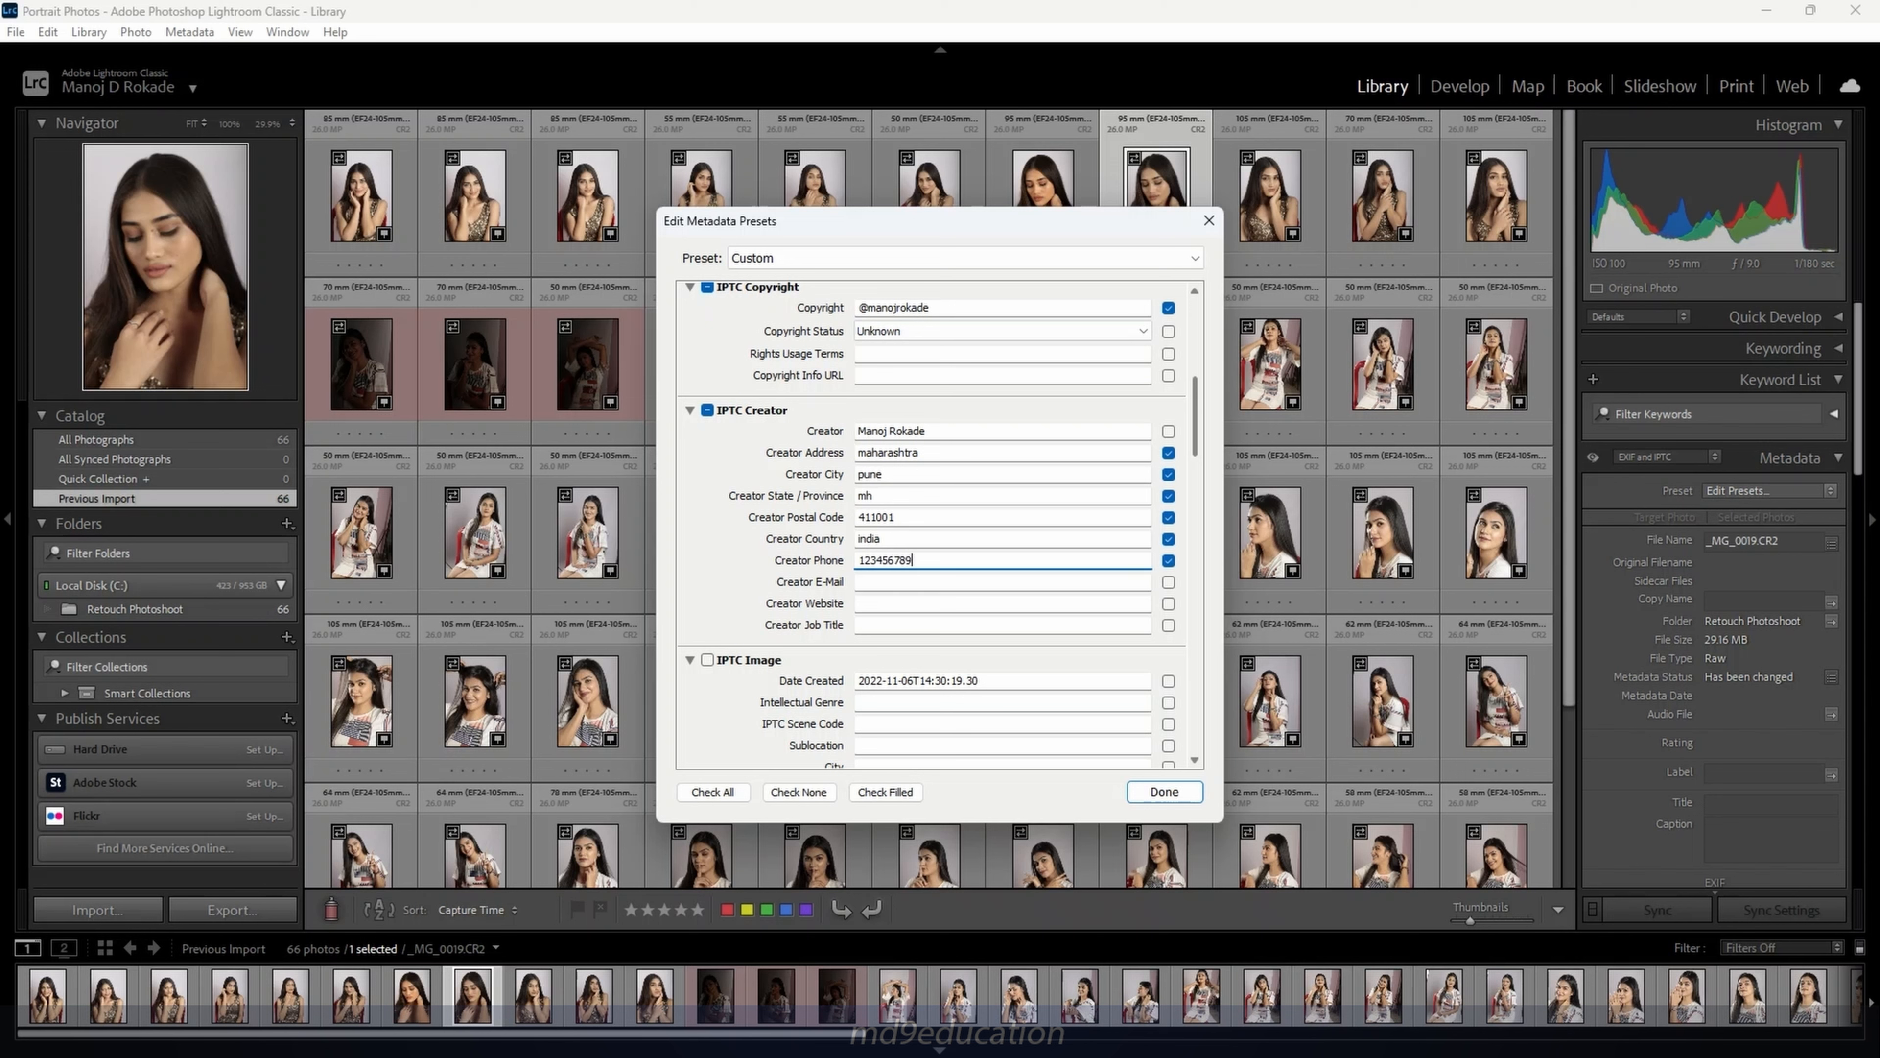
click(888, 583)
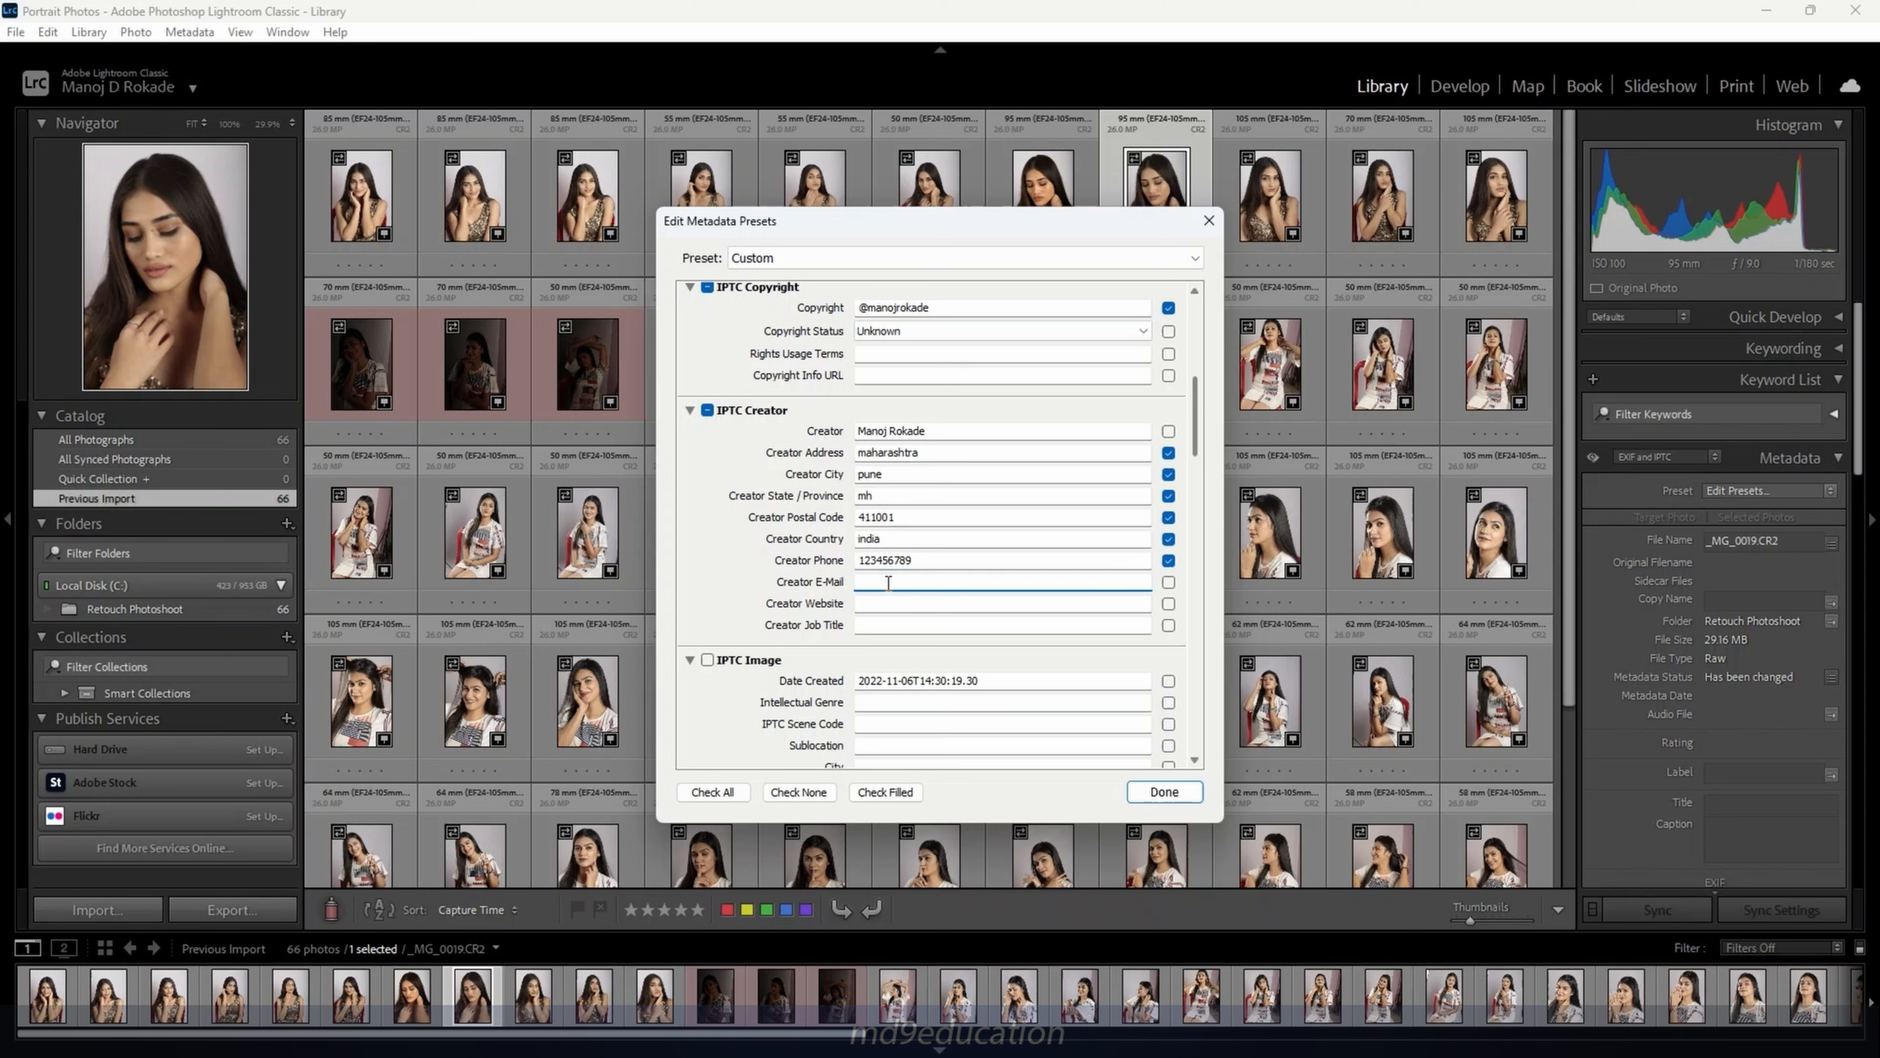
text(demo@gmail.com)
click(885, 604)
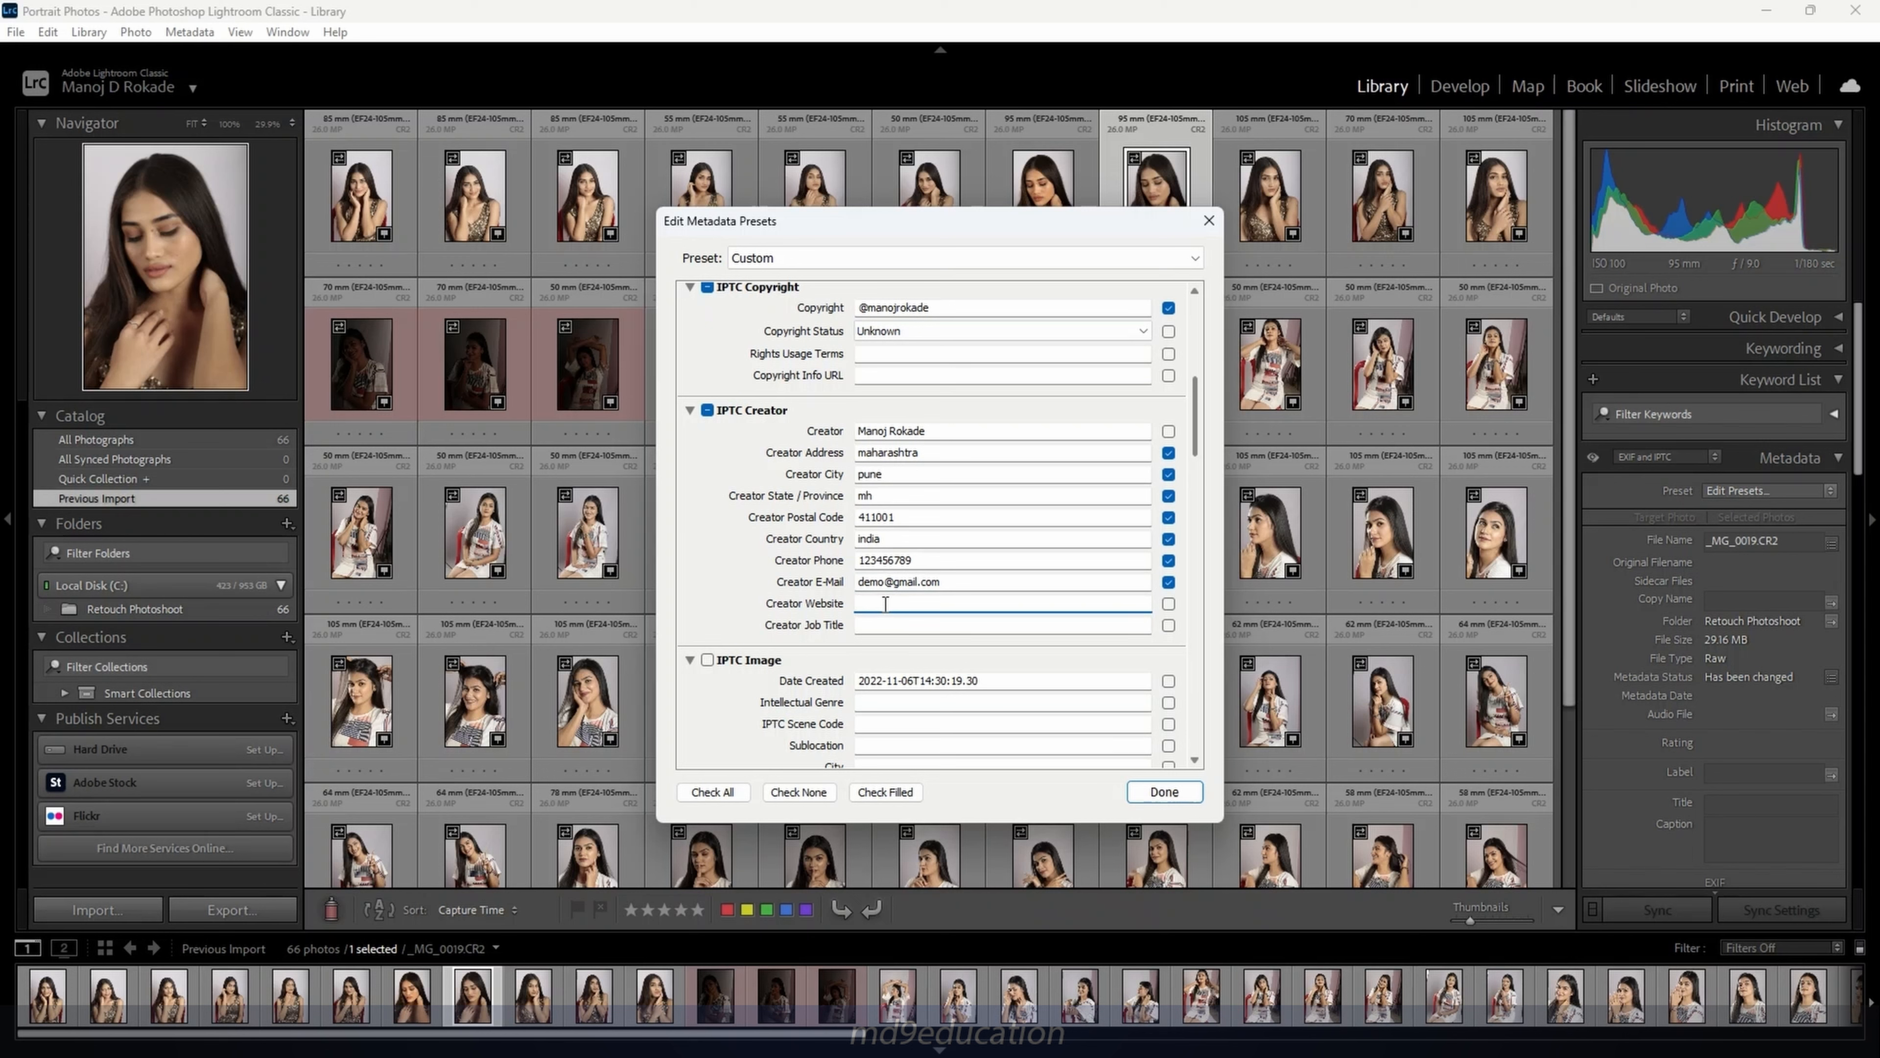
text(www.md9education.com)
click(885, 626)
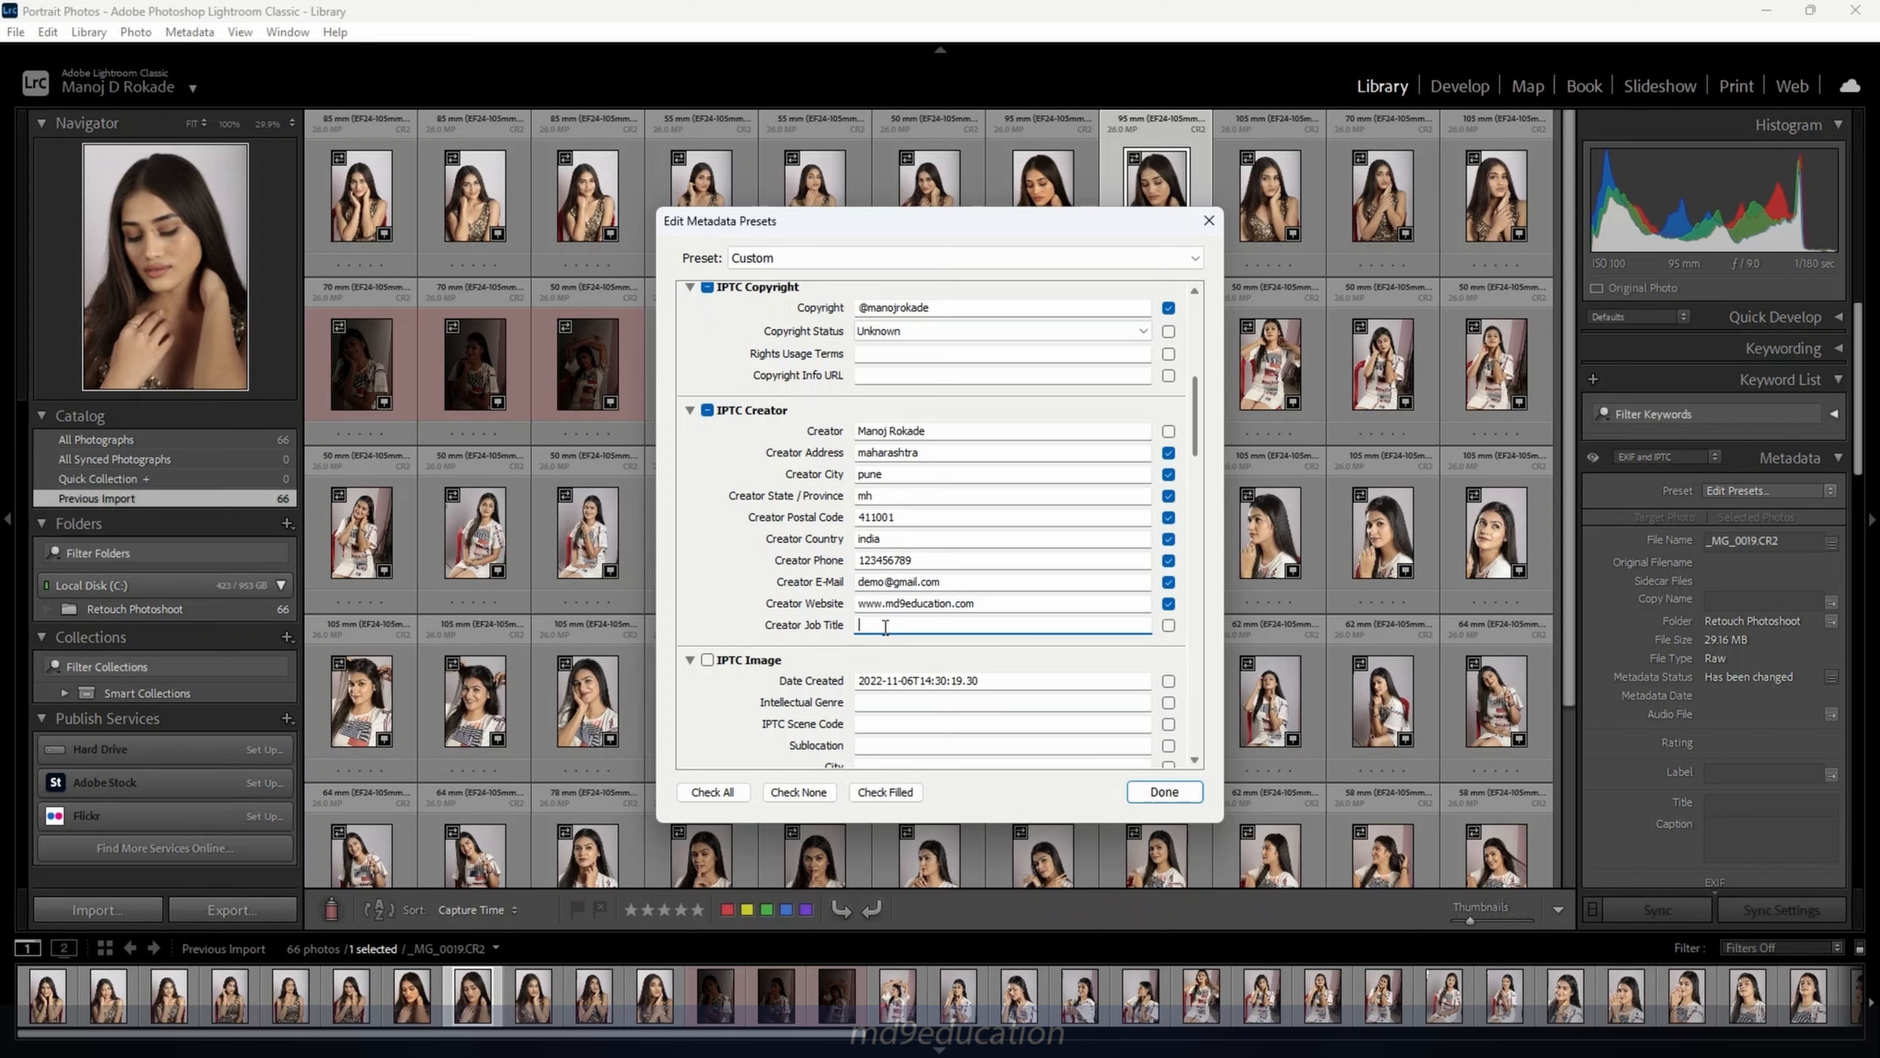
text(Photographer)
Scroll through the metadata fields and bring up the Preset options list
scroll(993, 461, down, 10)
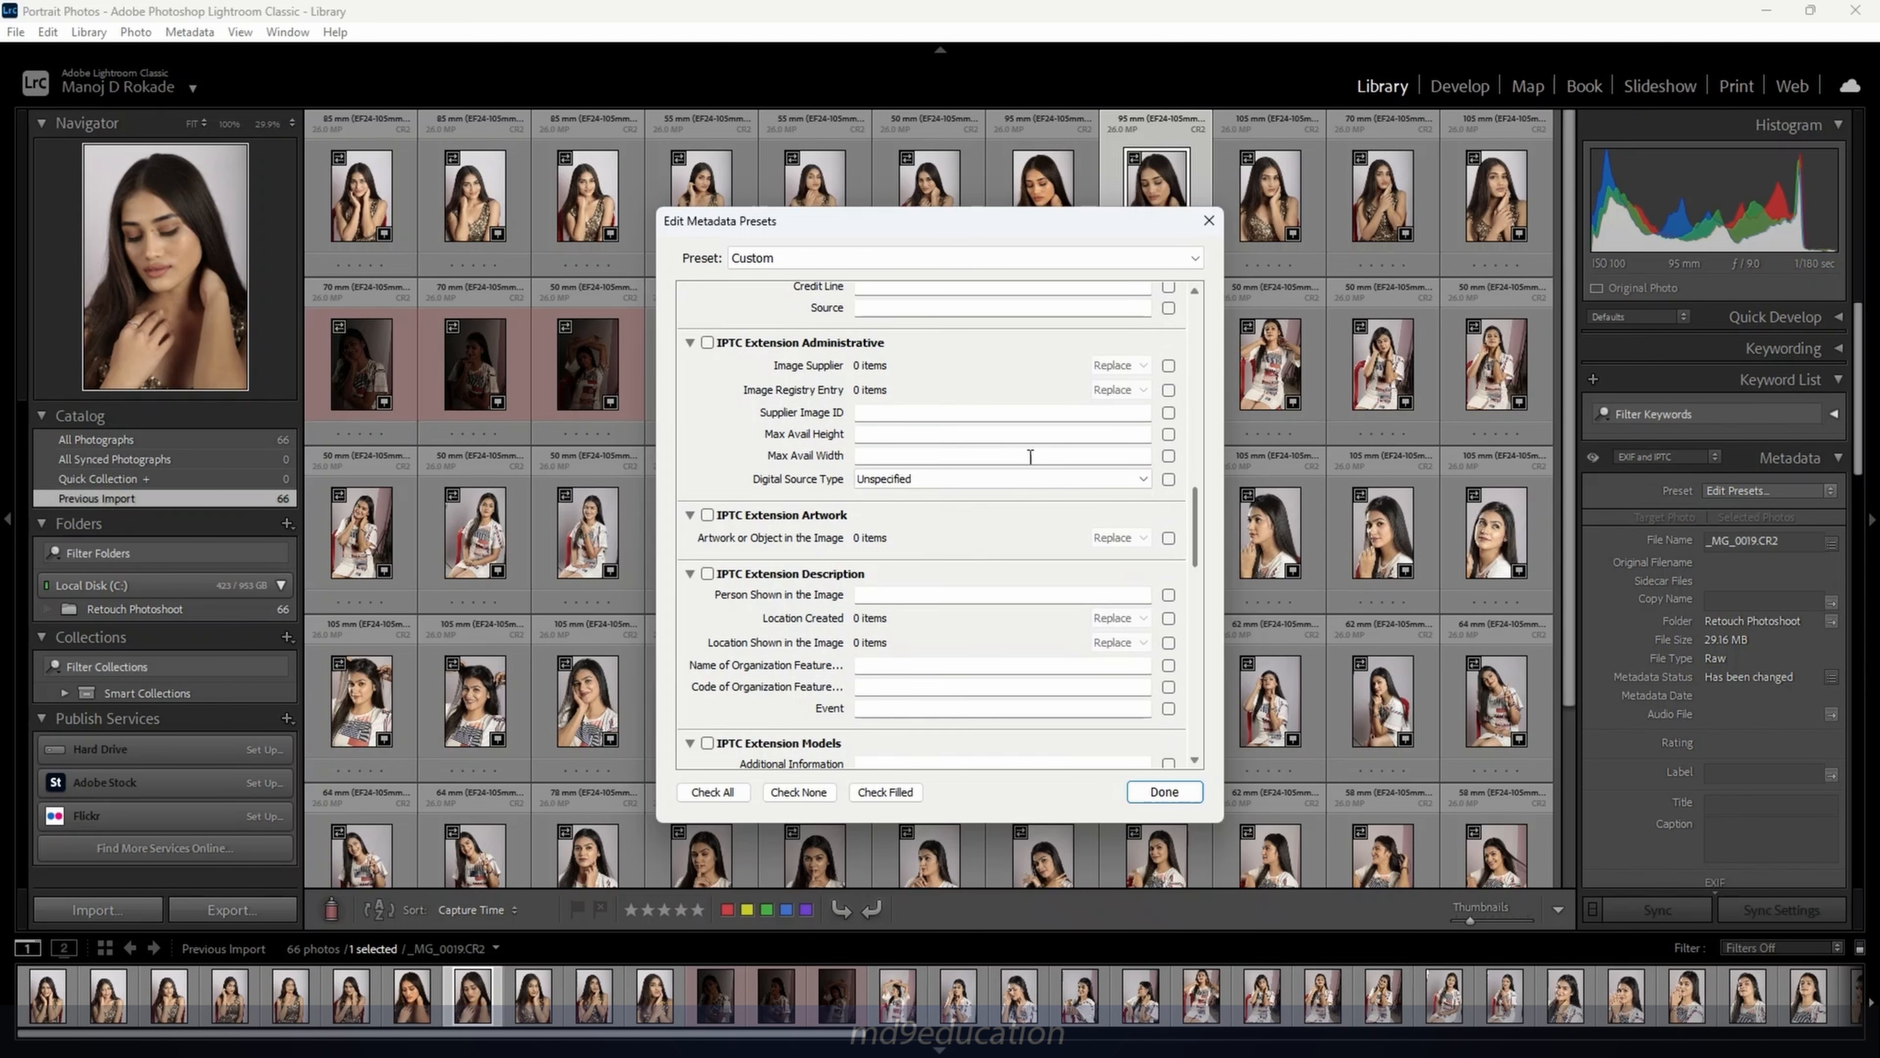
drag(1200, 523, 1195, 732)
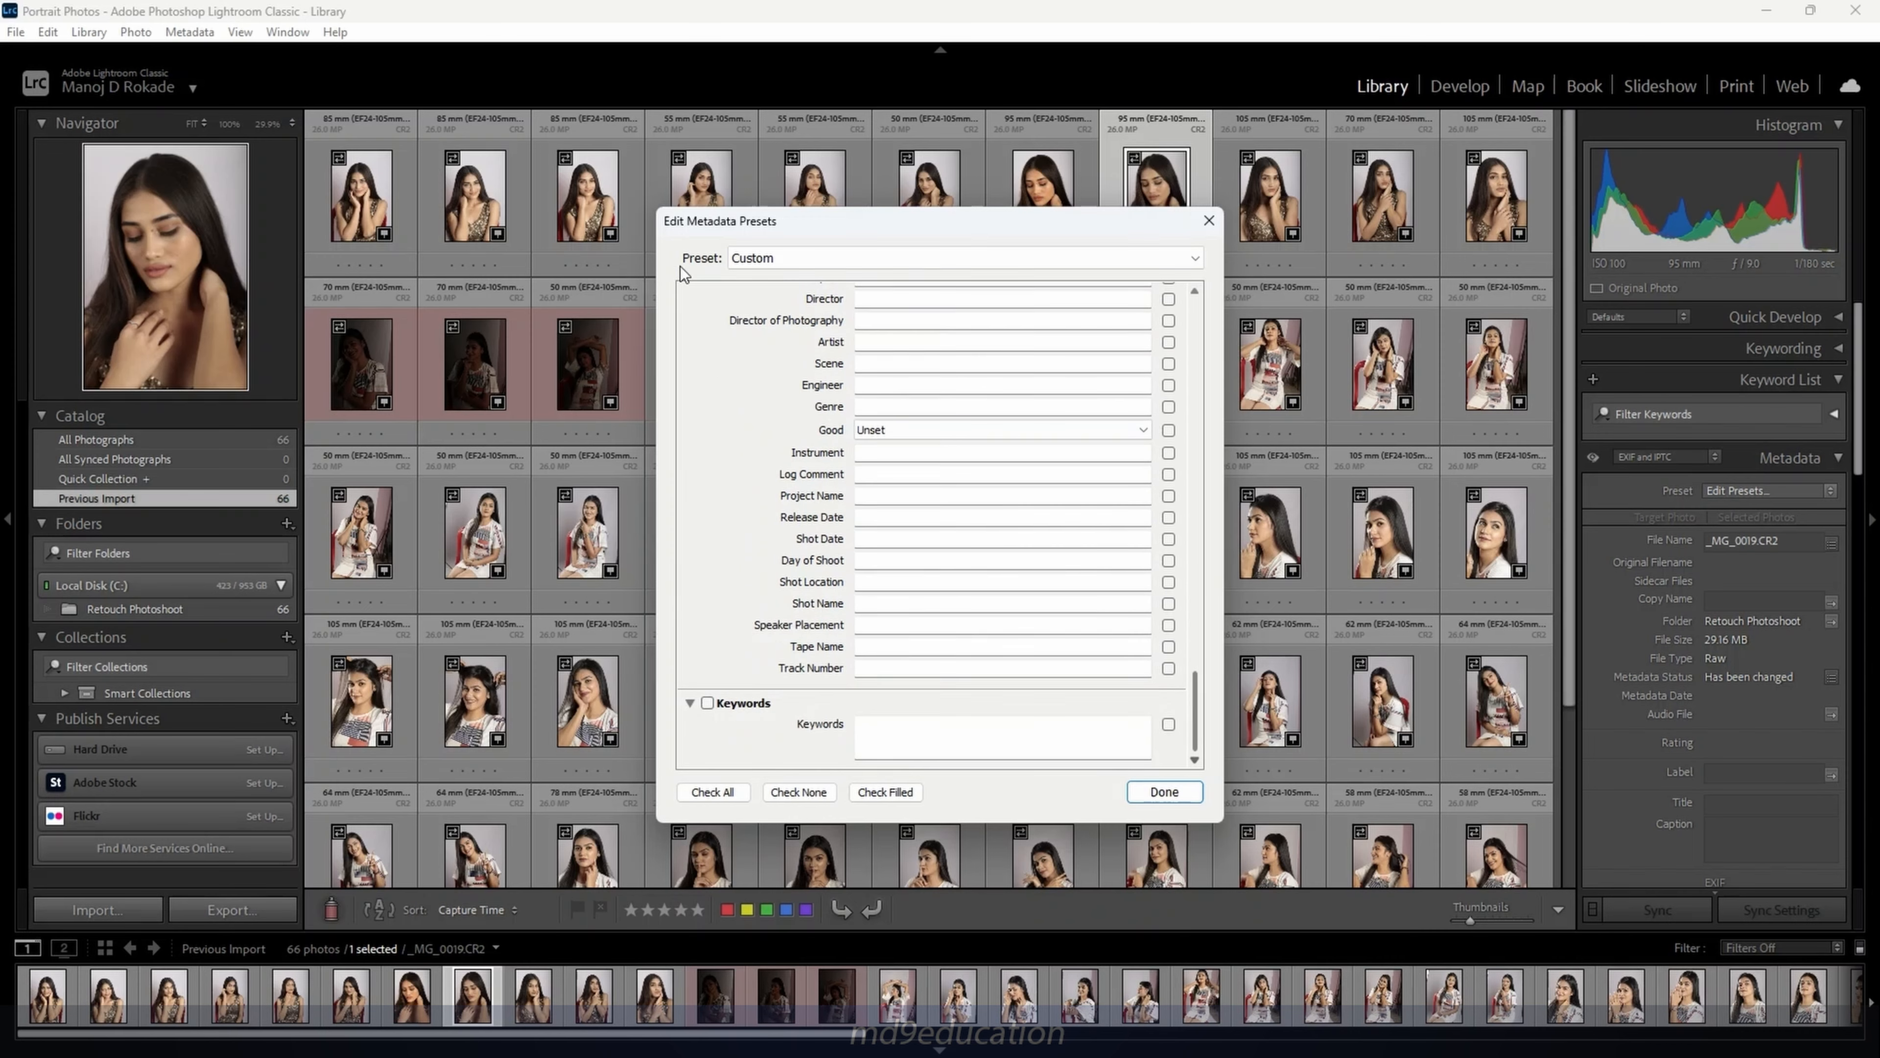
click(734, 257)
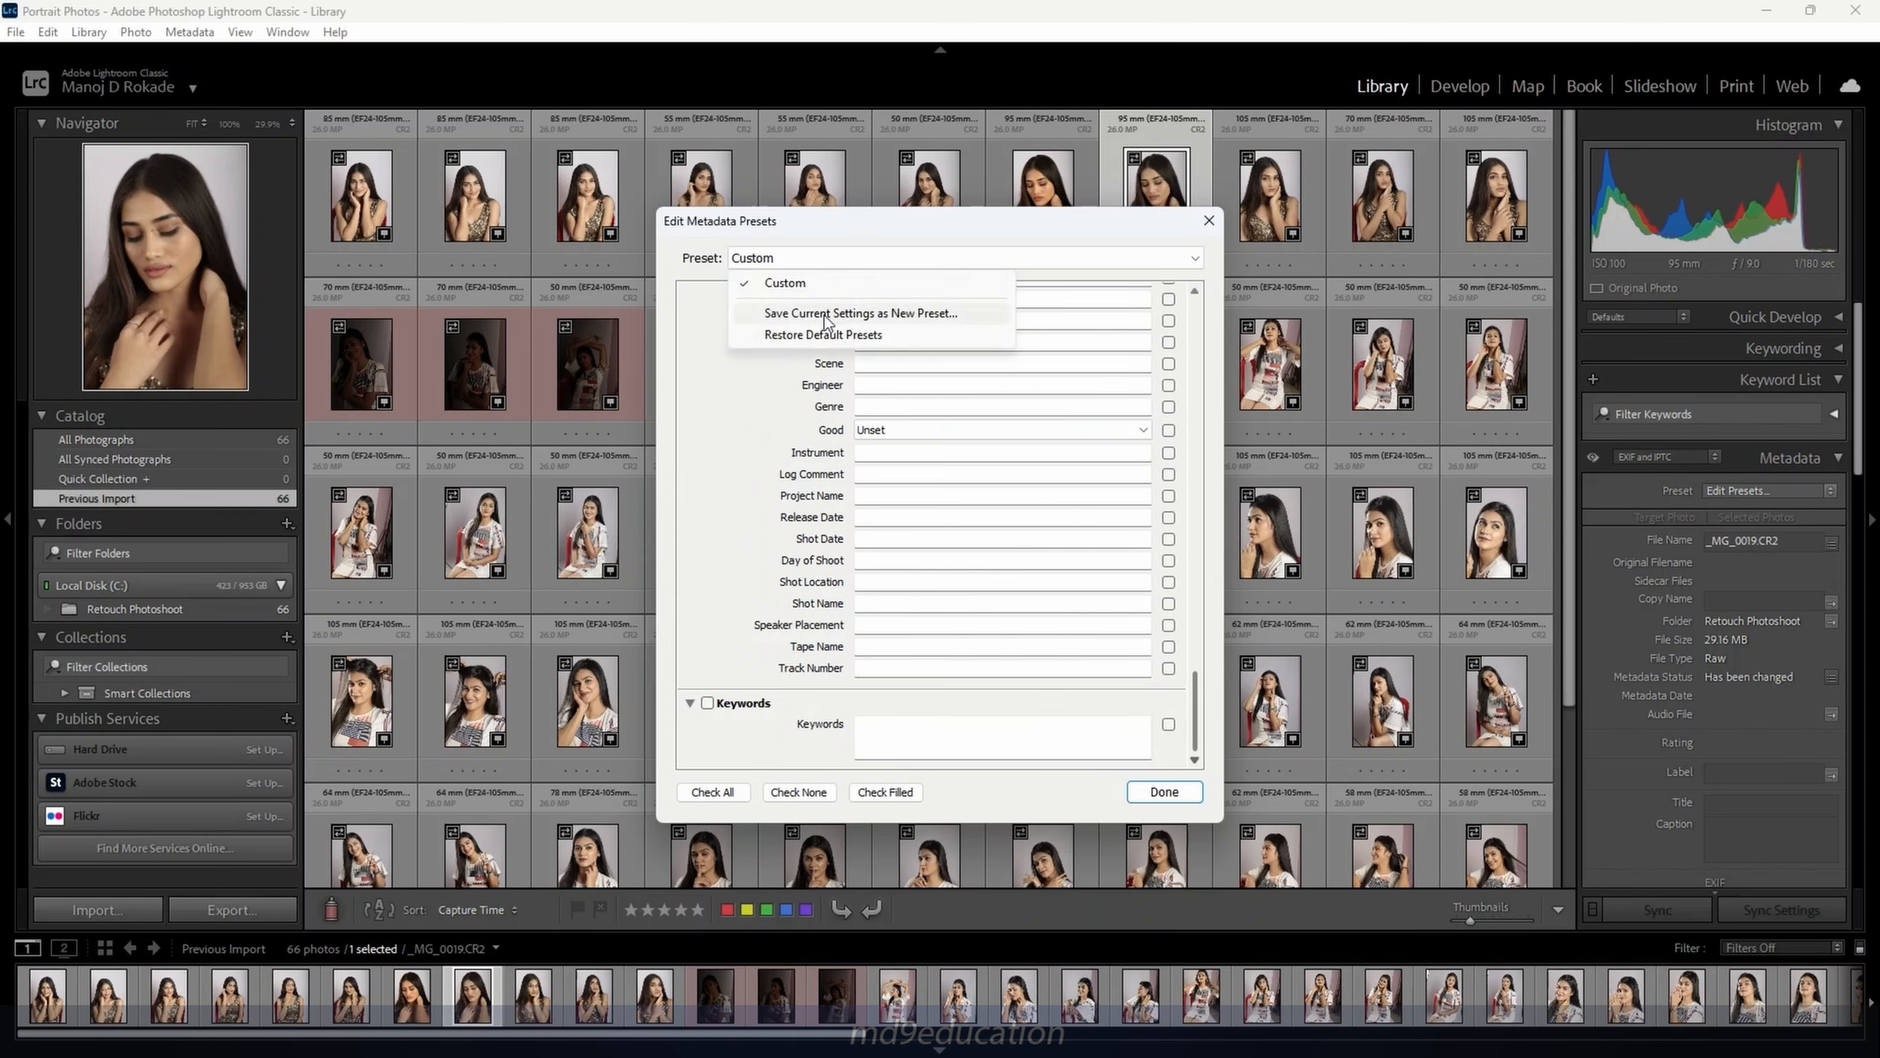
Save the current settings as a new metadata preset named after the photographer
click(951, 317)
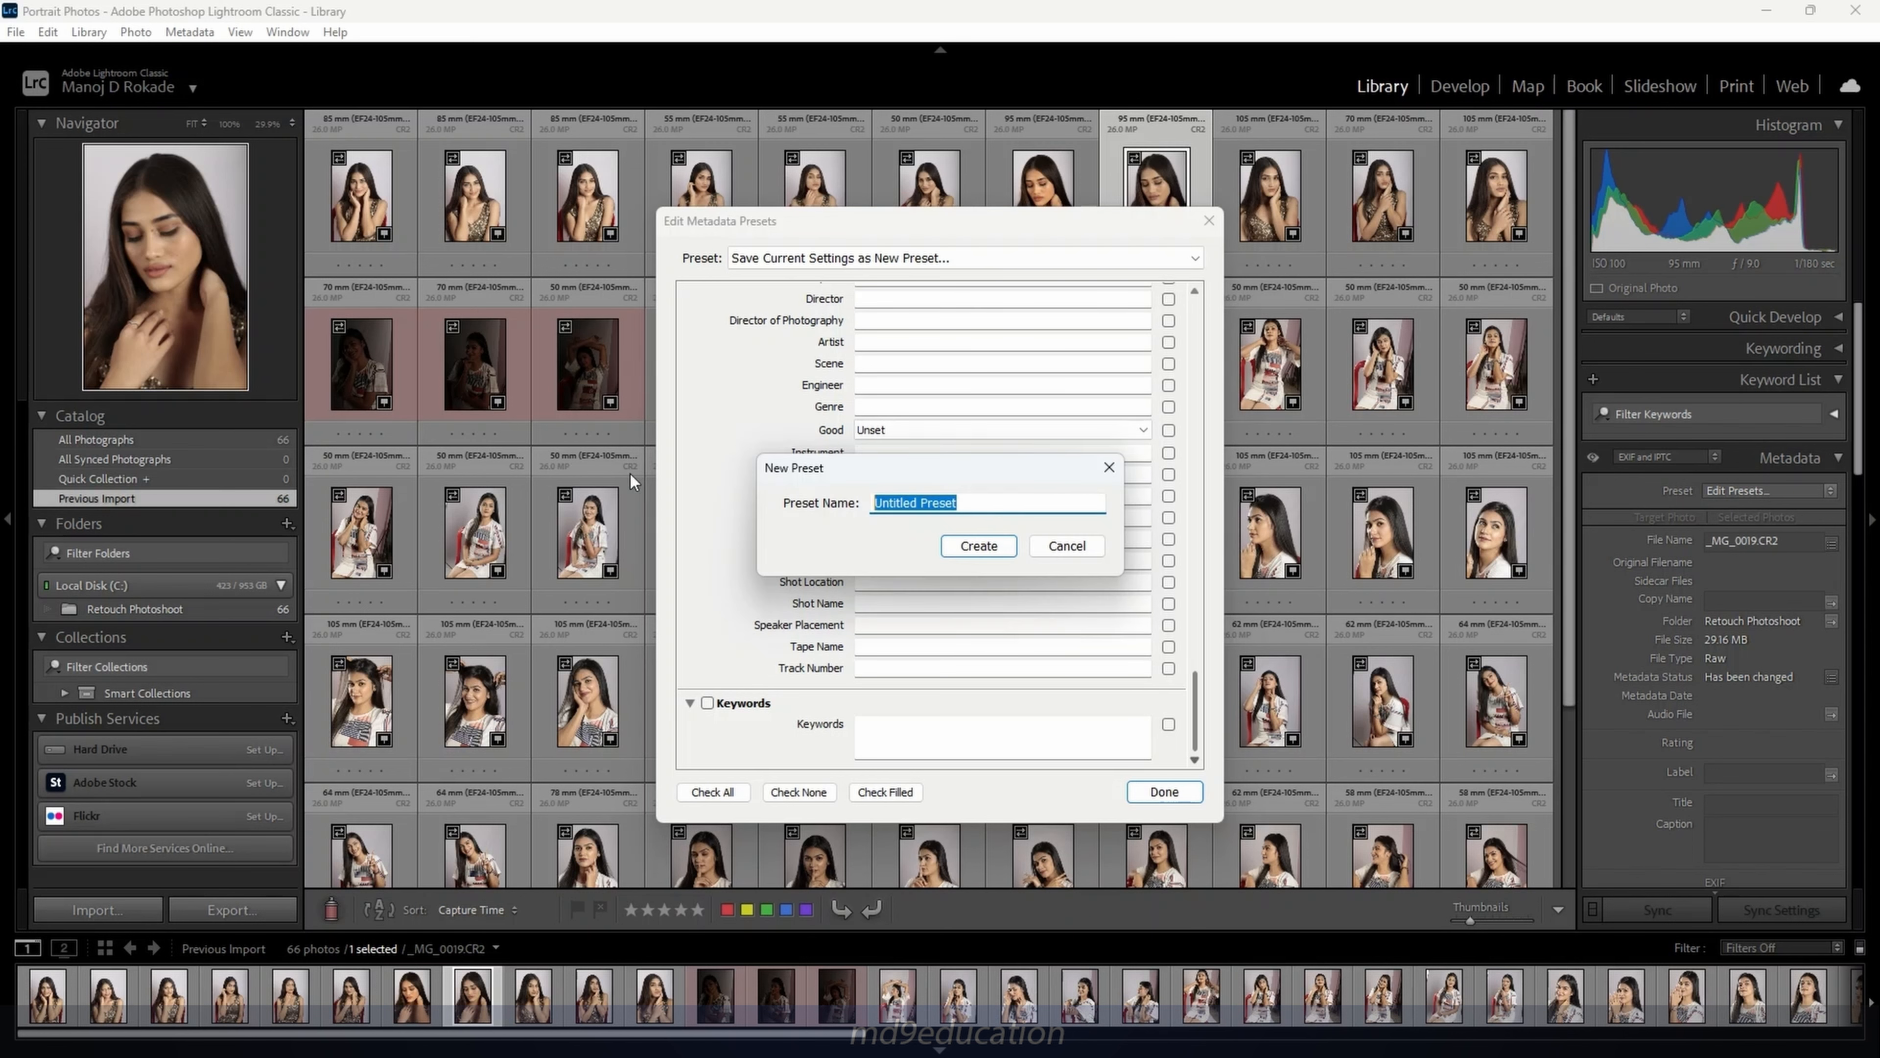
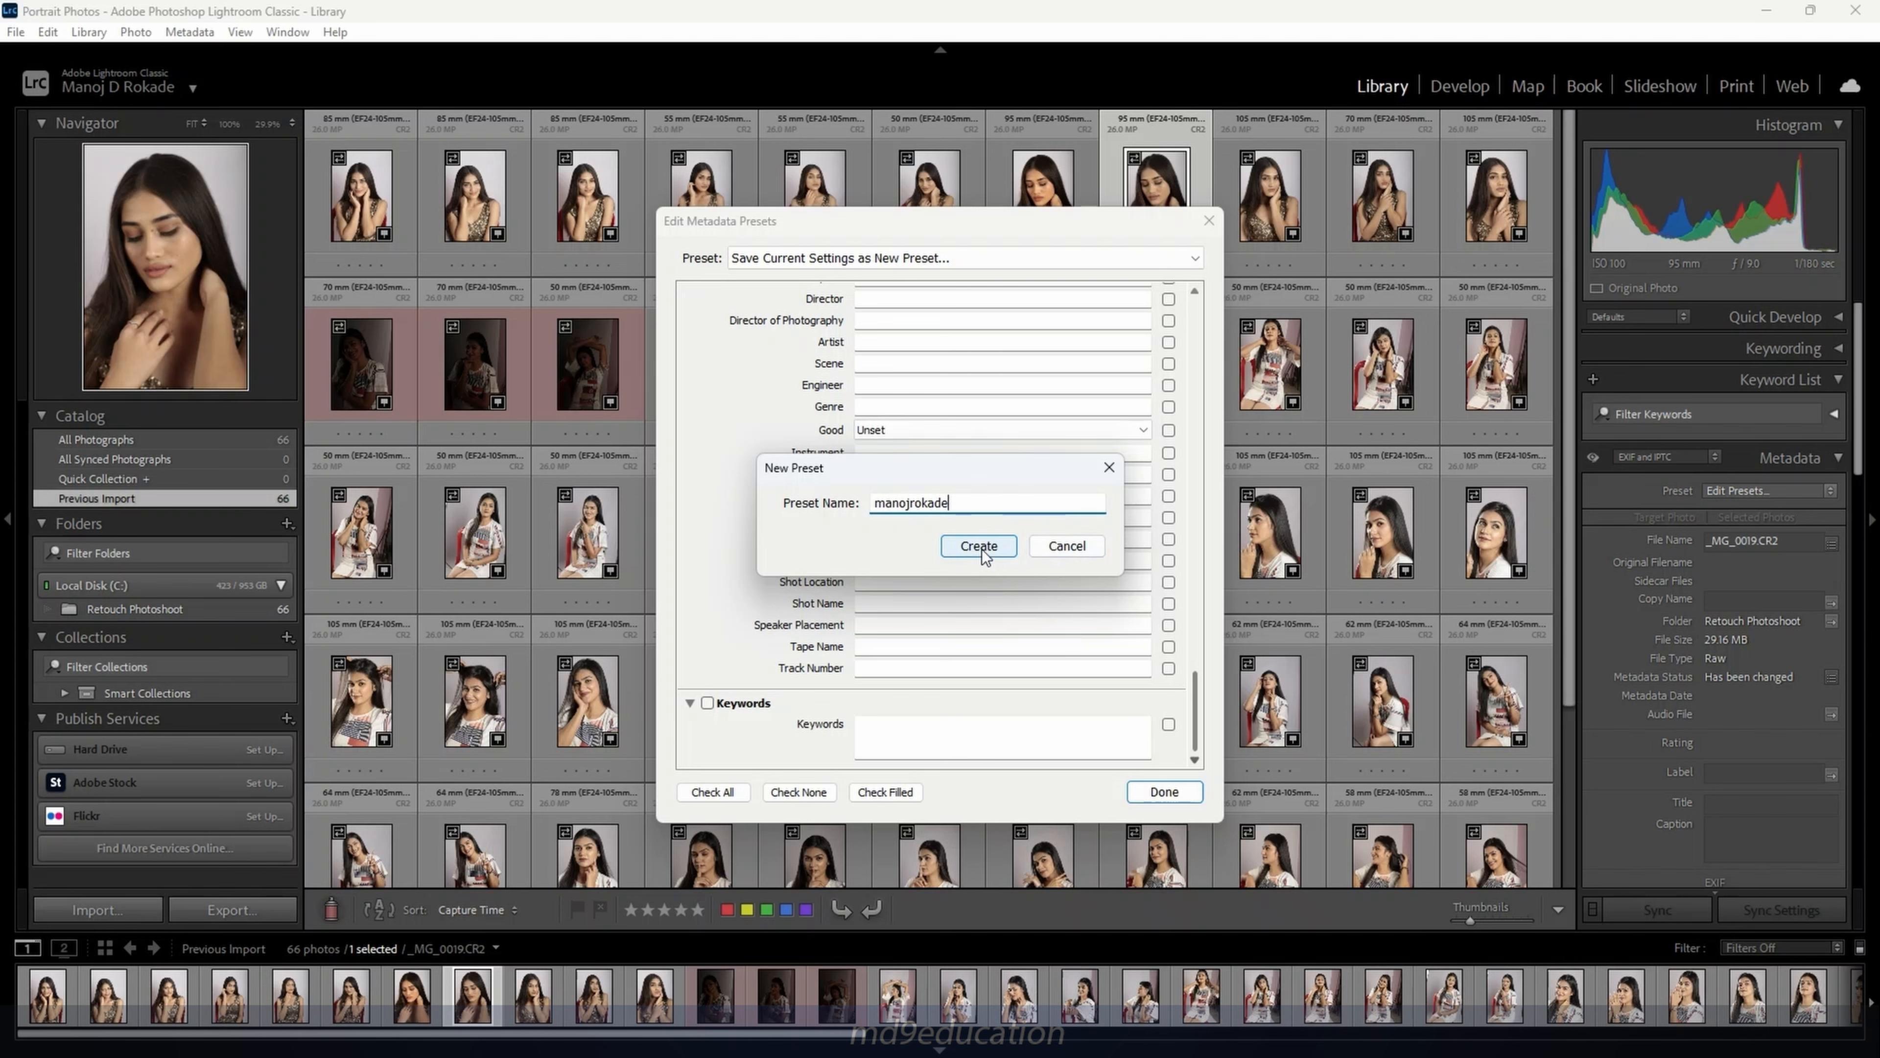
click(979, 545)
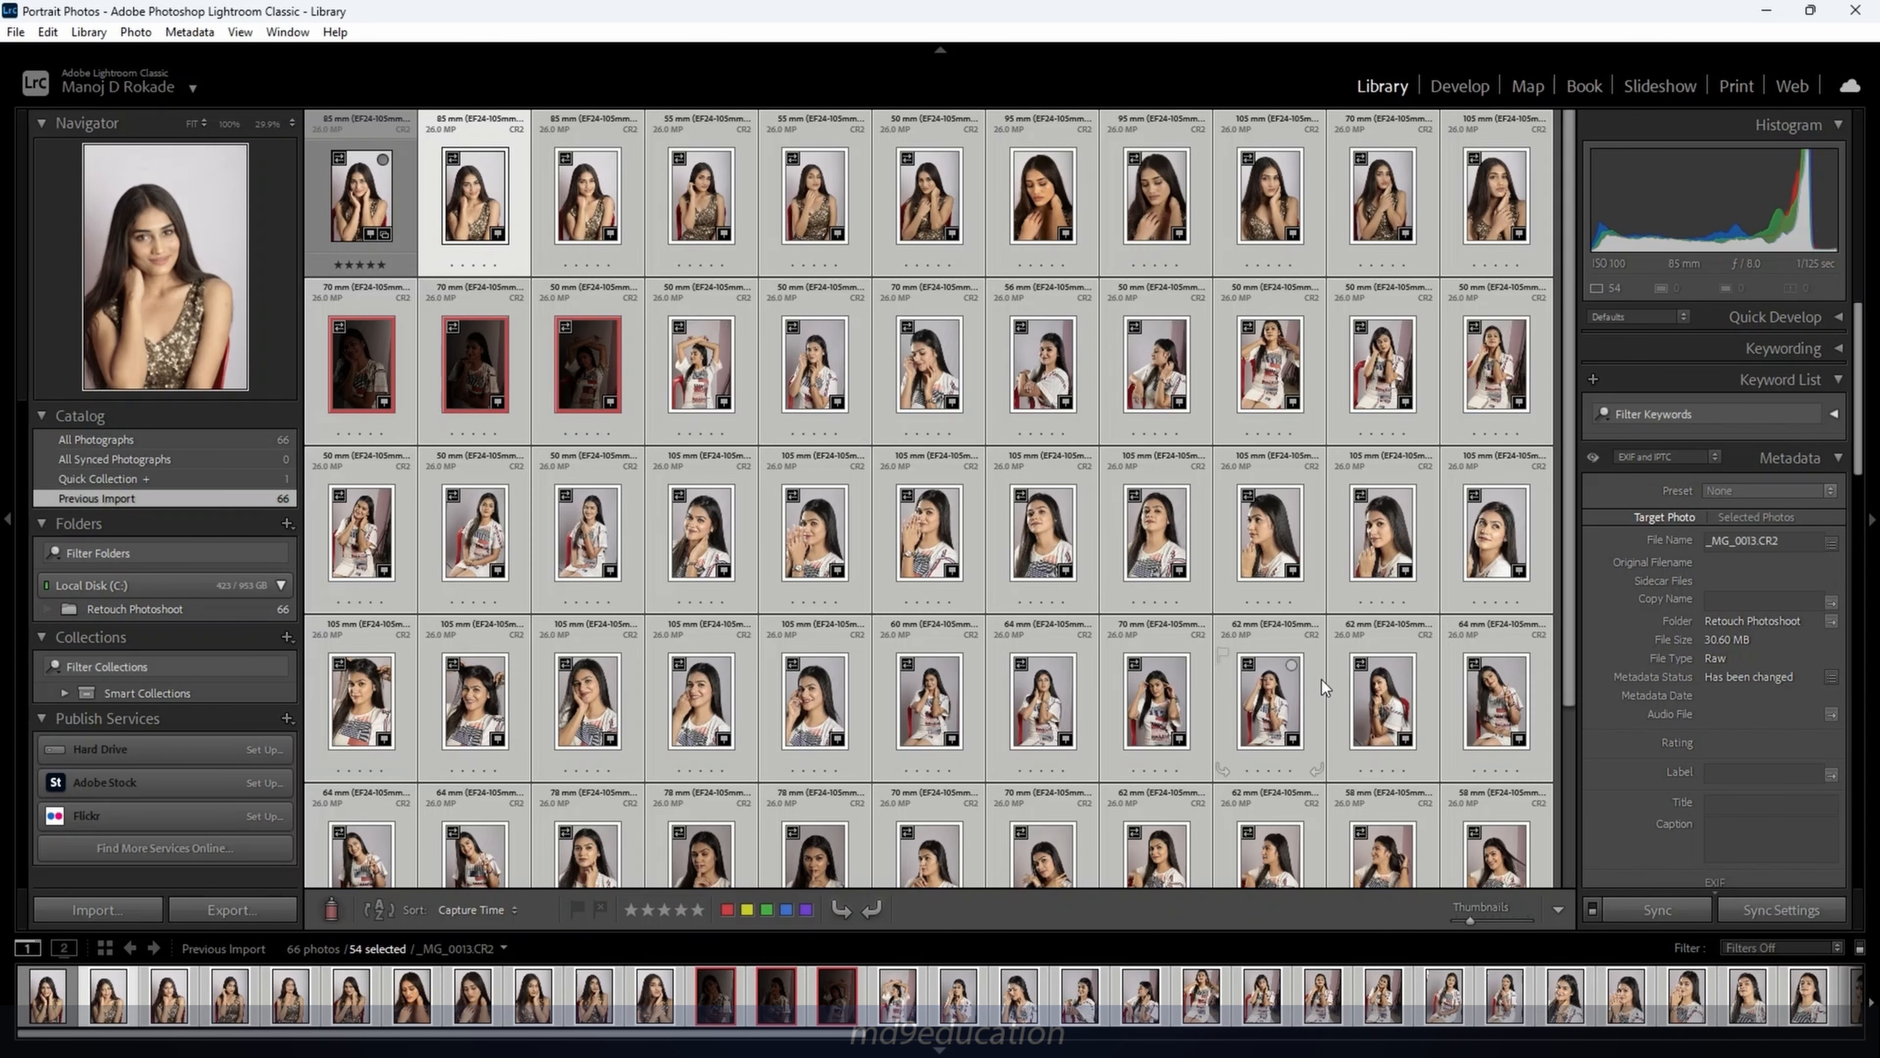
Select 65 photos and apply the new metadata preset to all selected photos
shift+click(1111, 511)
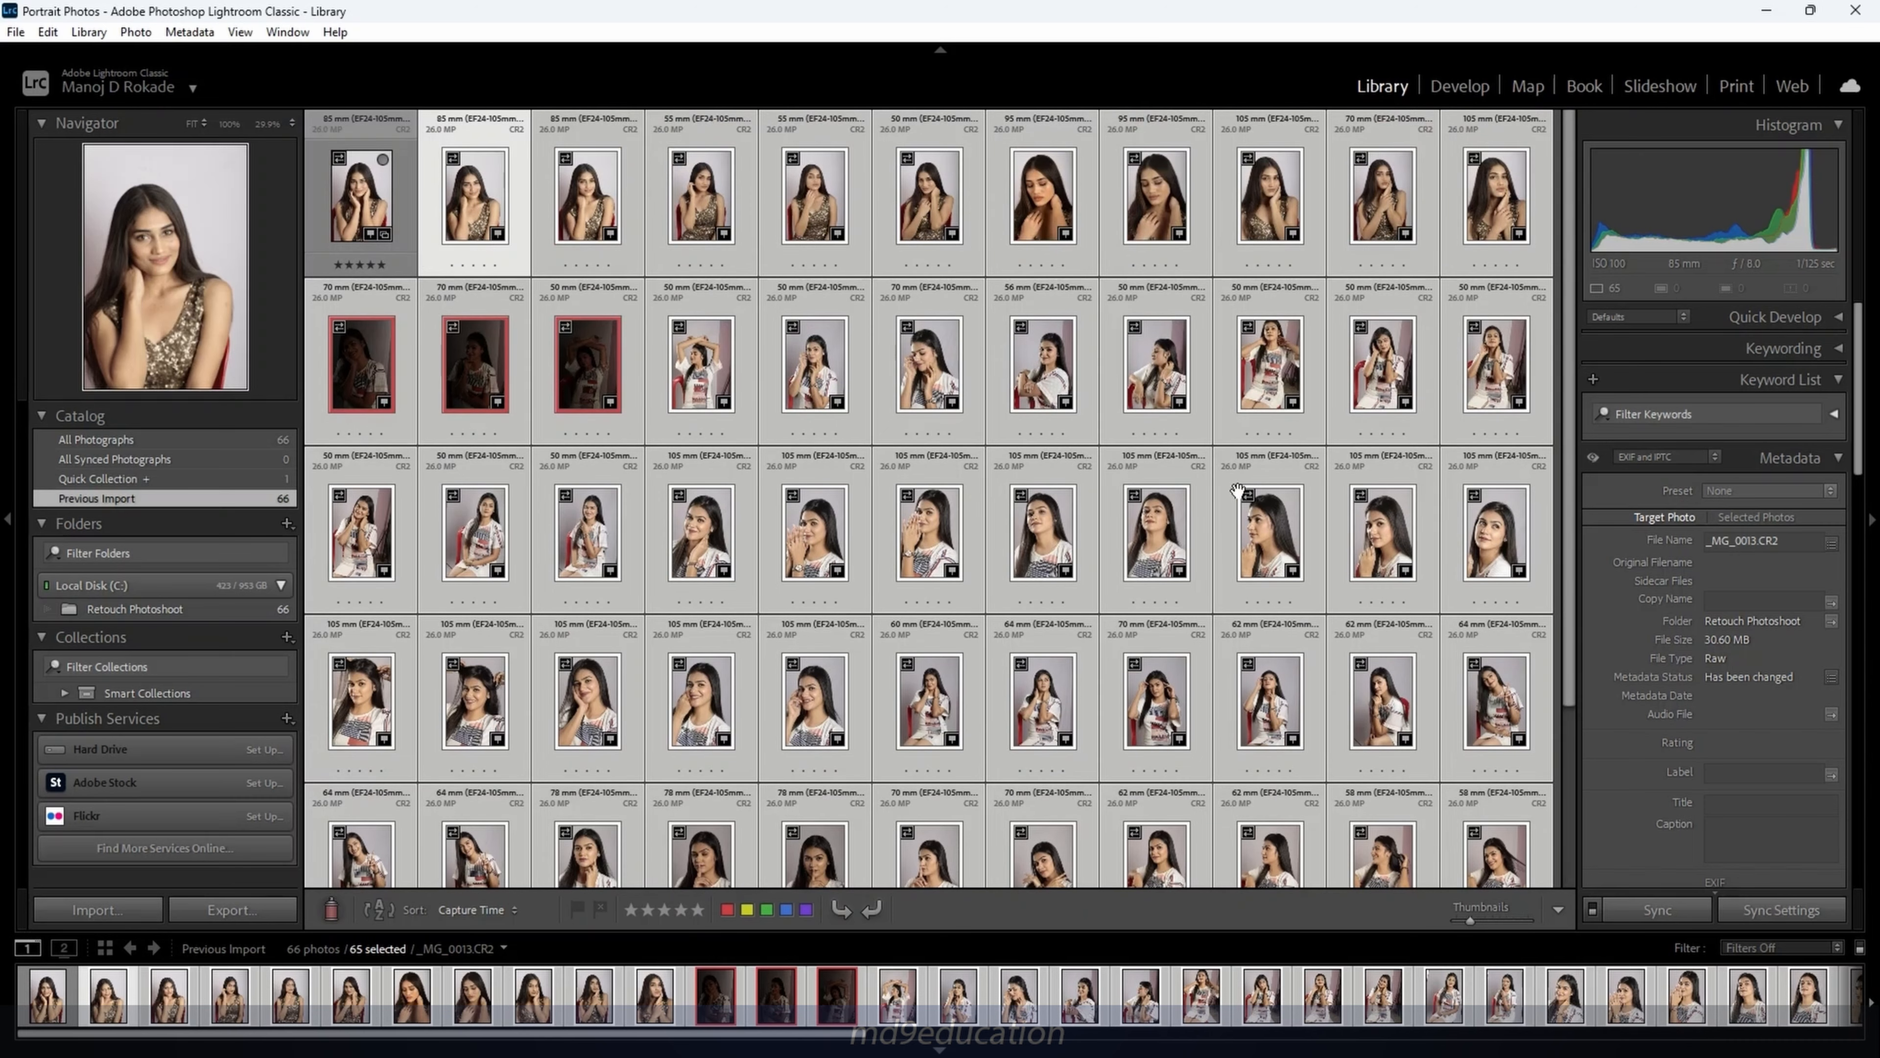
click(1802, 488)
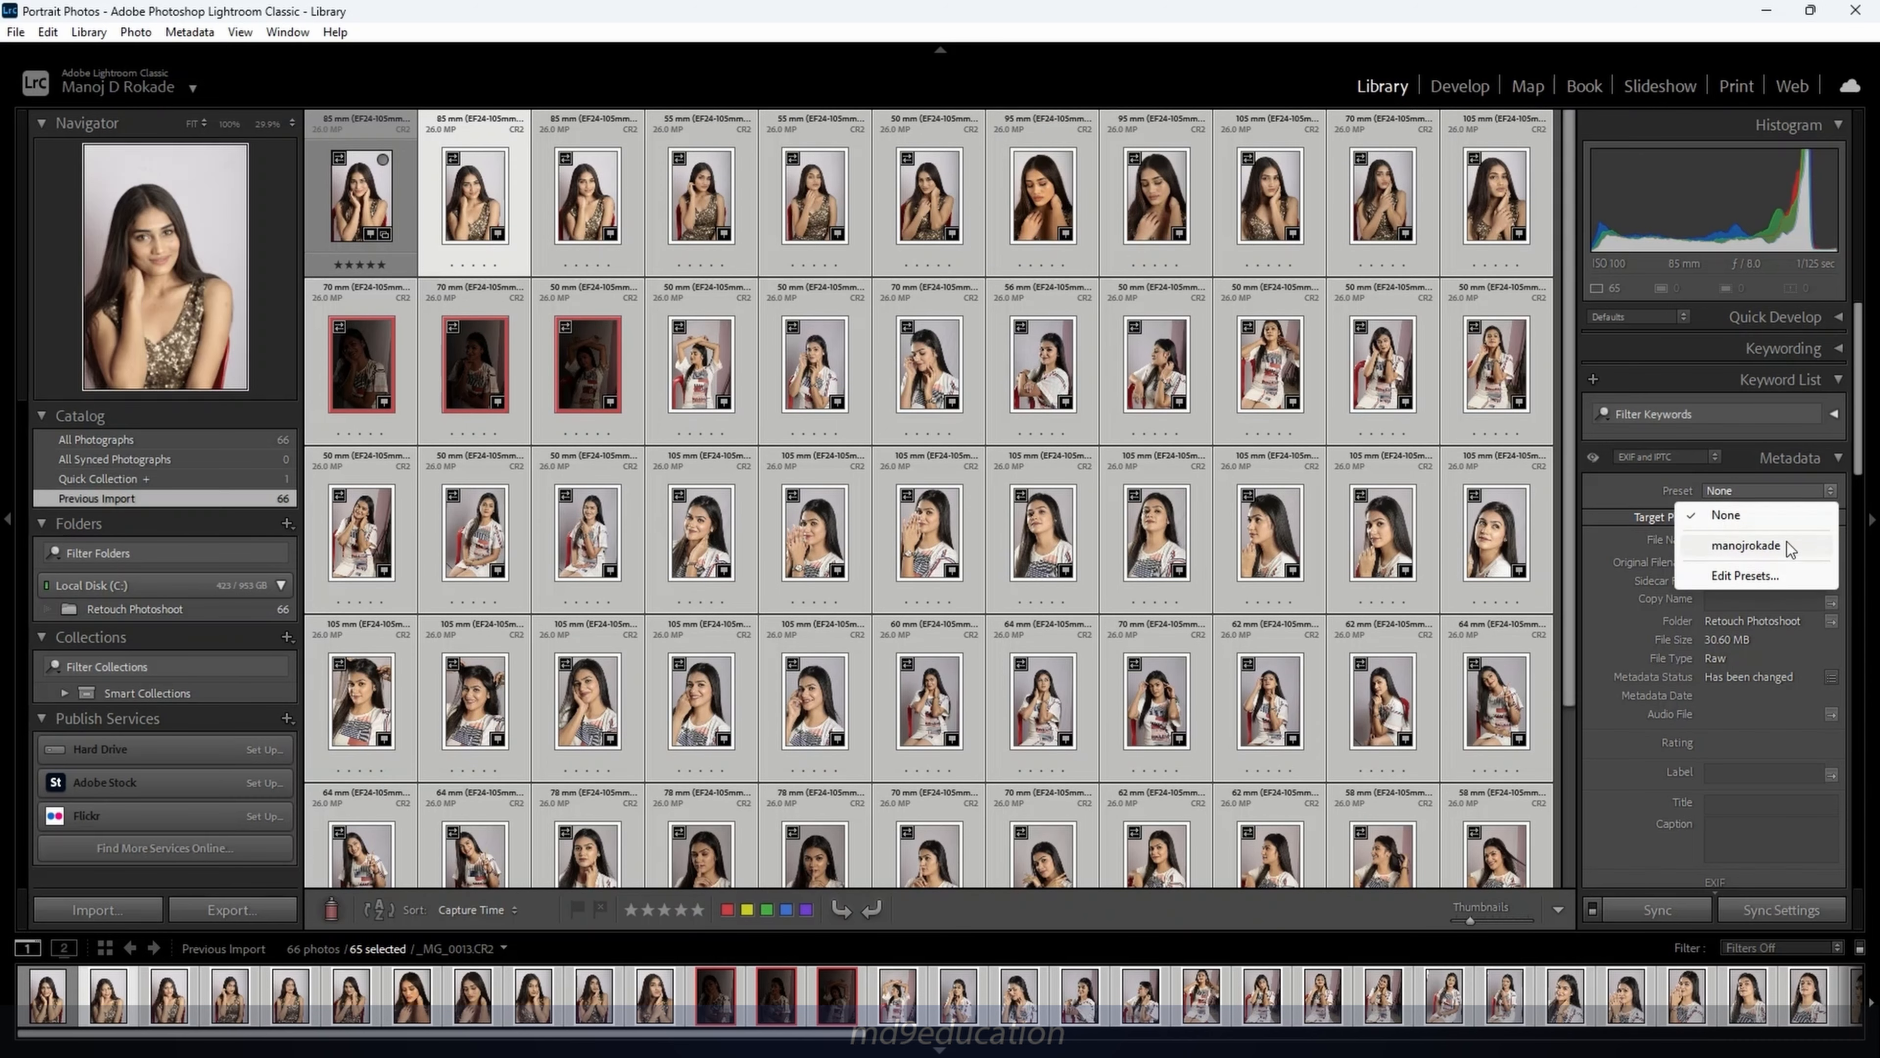
click(1775, 546)
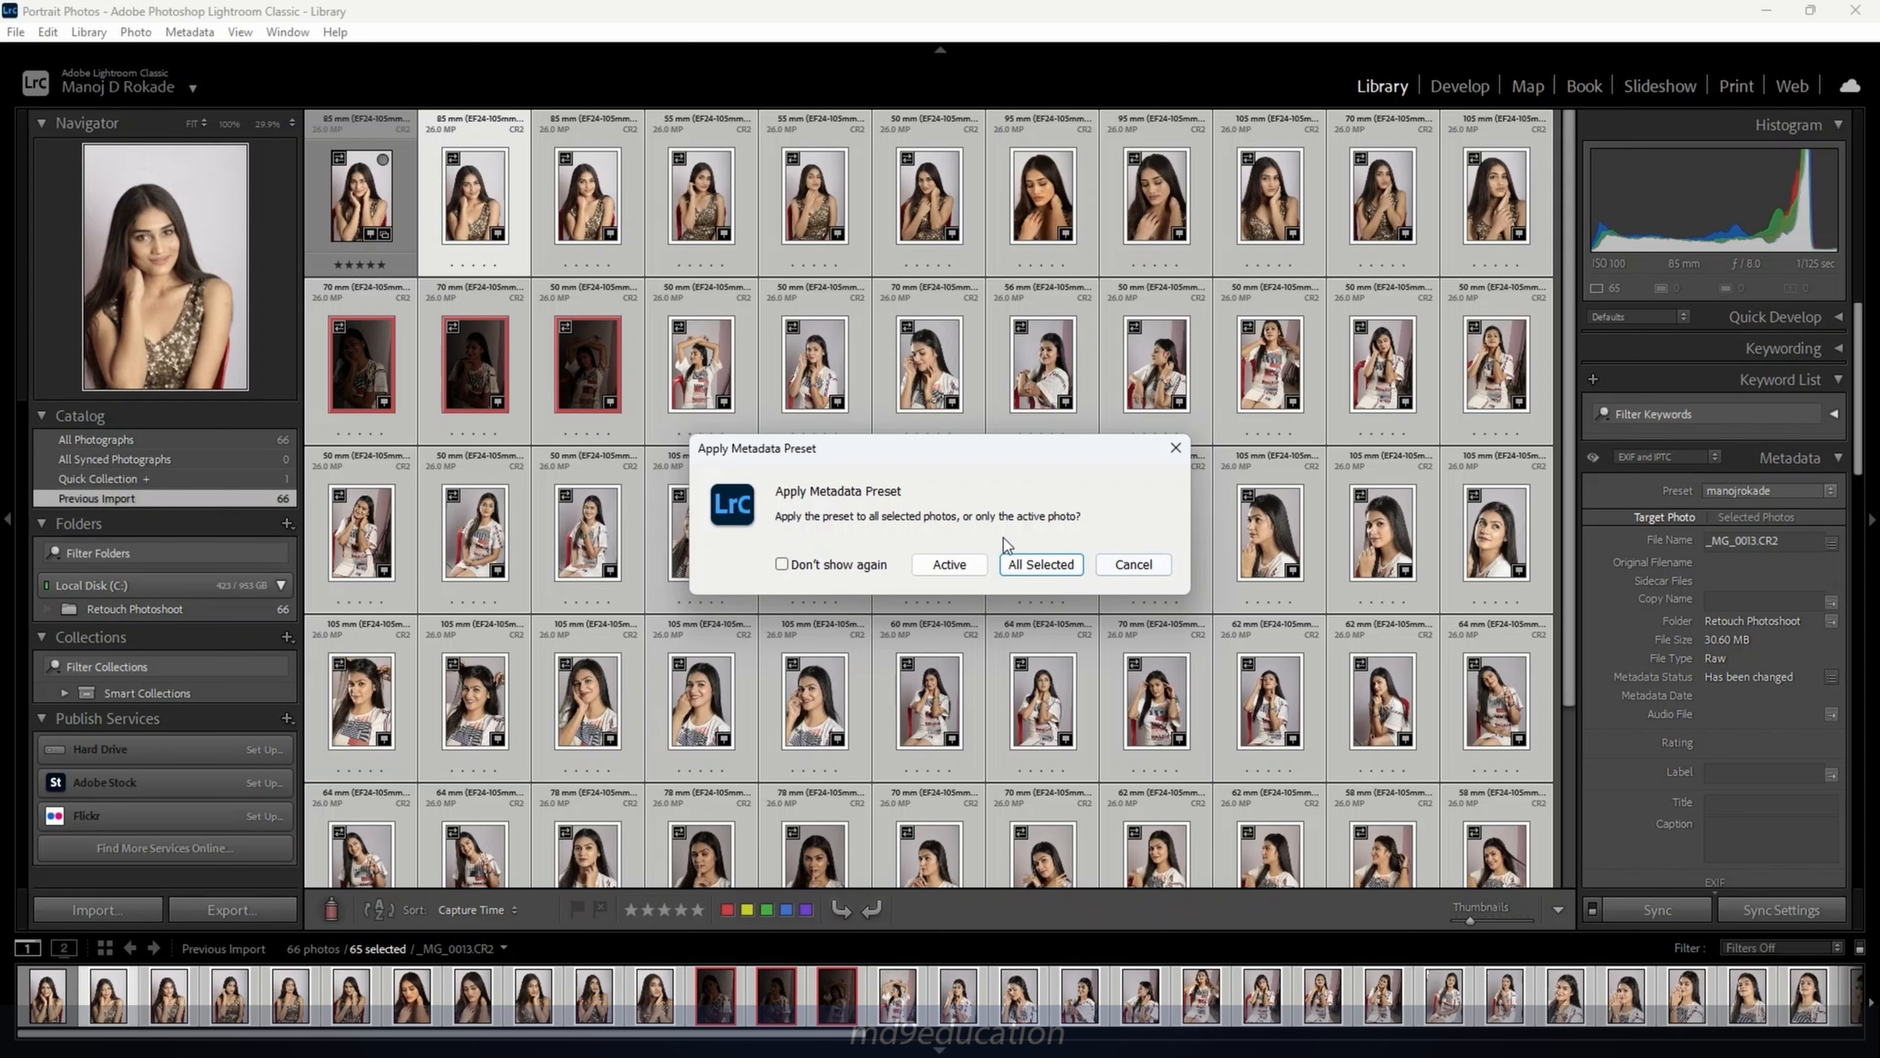
click(1038, 567)
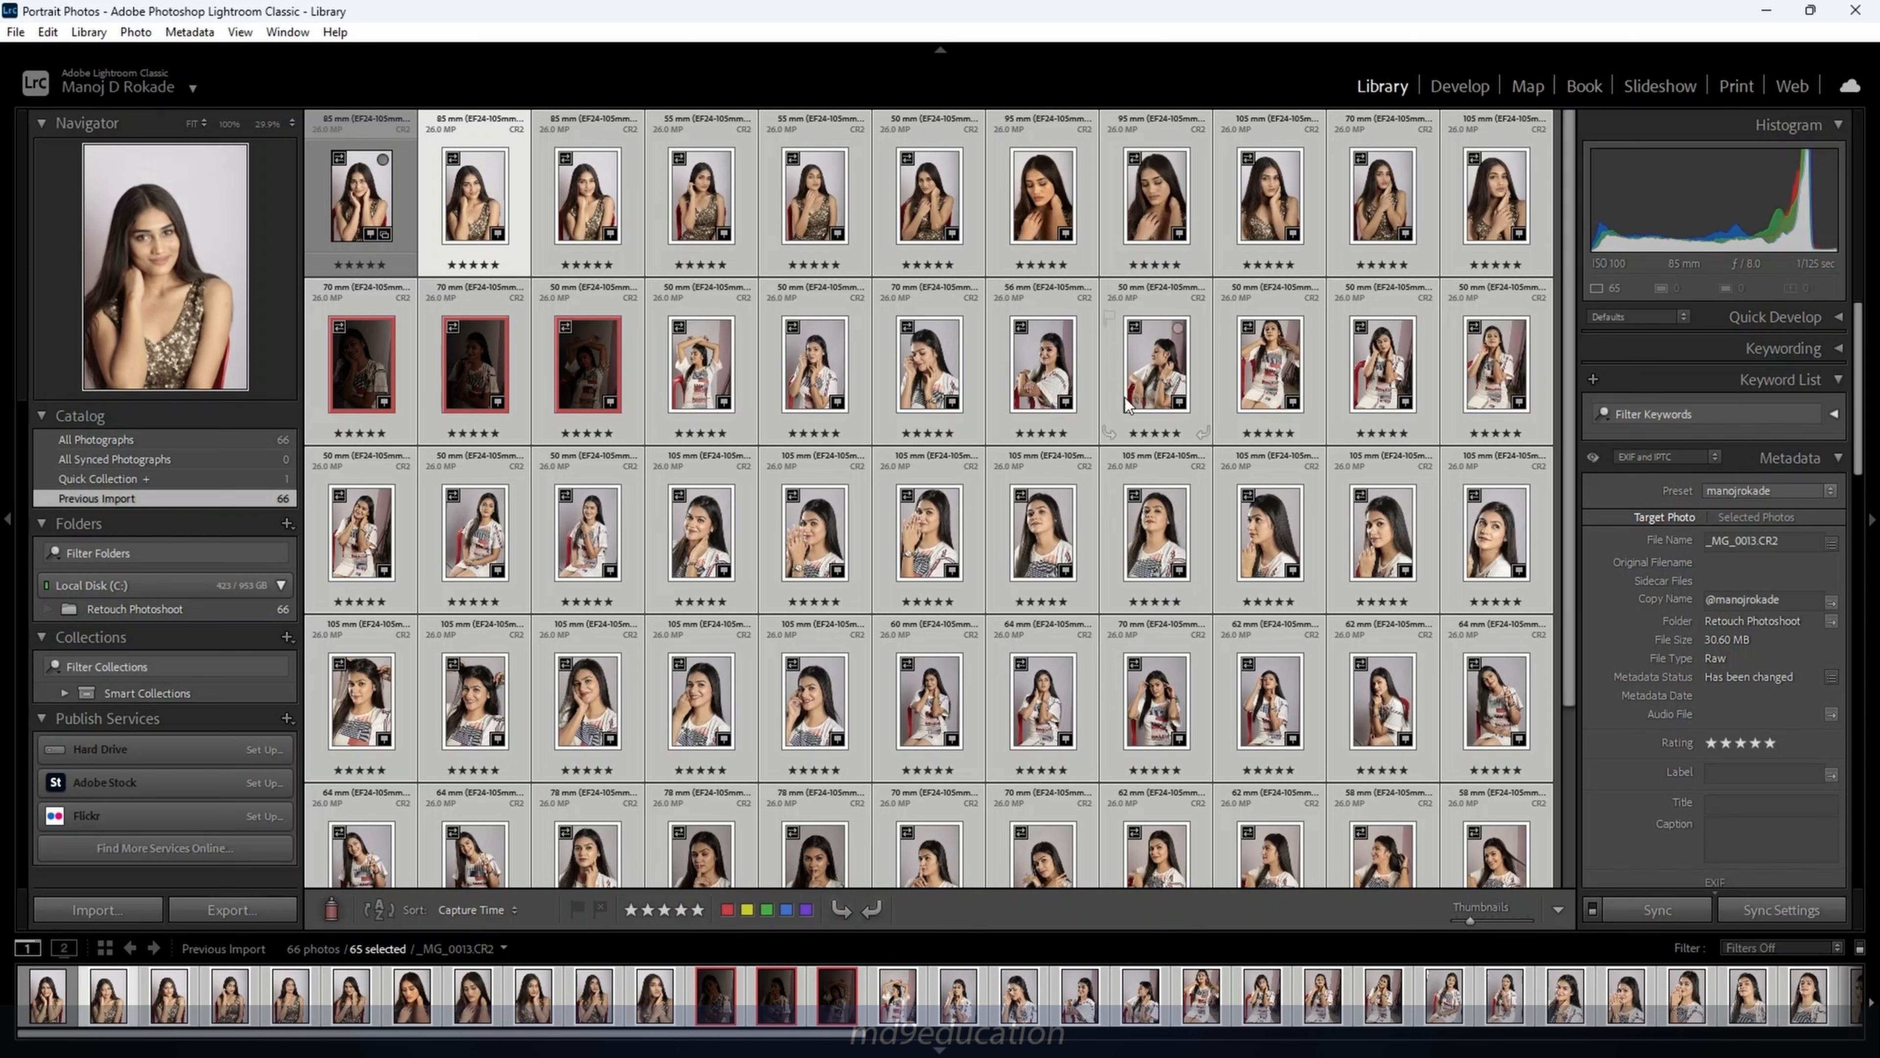
click(1046, 375)
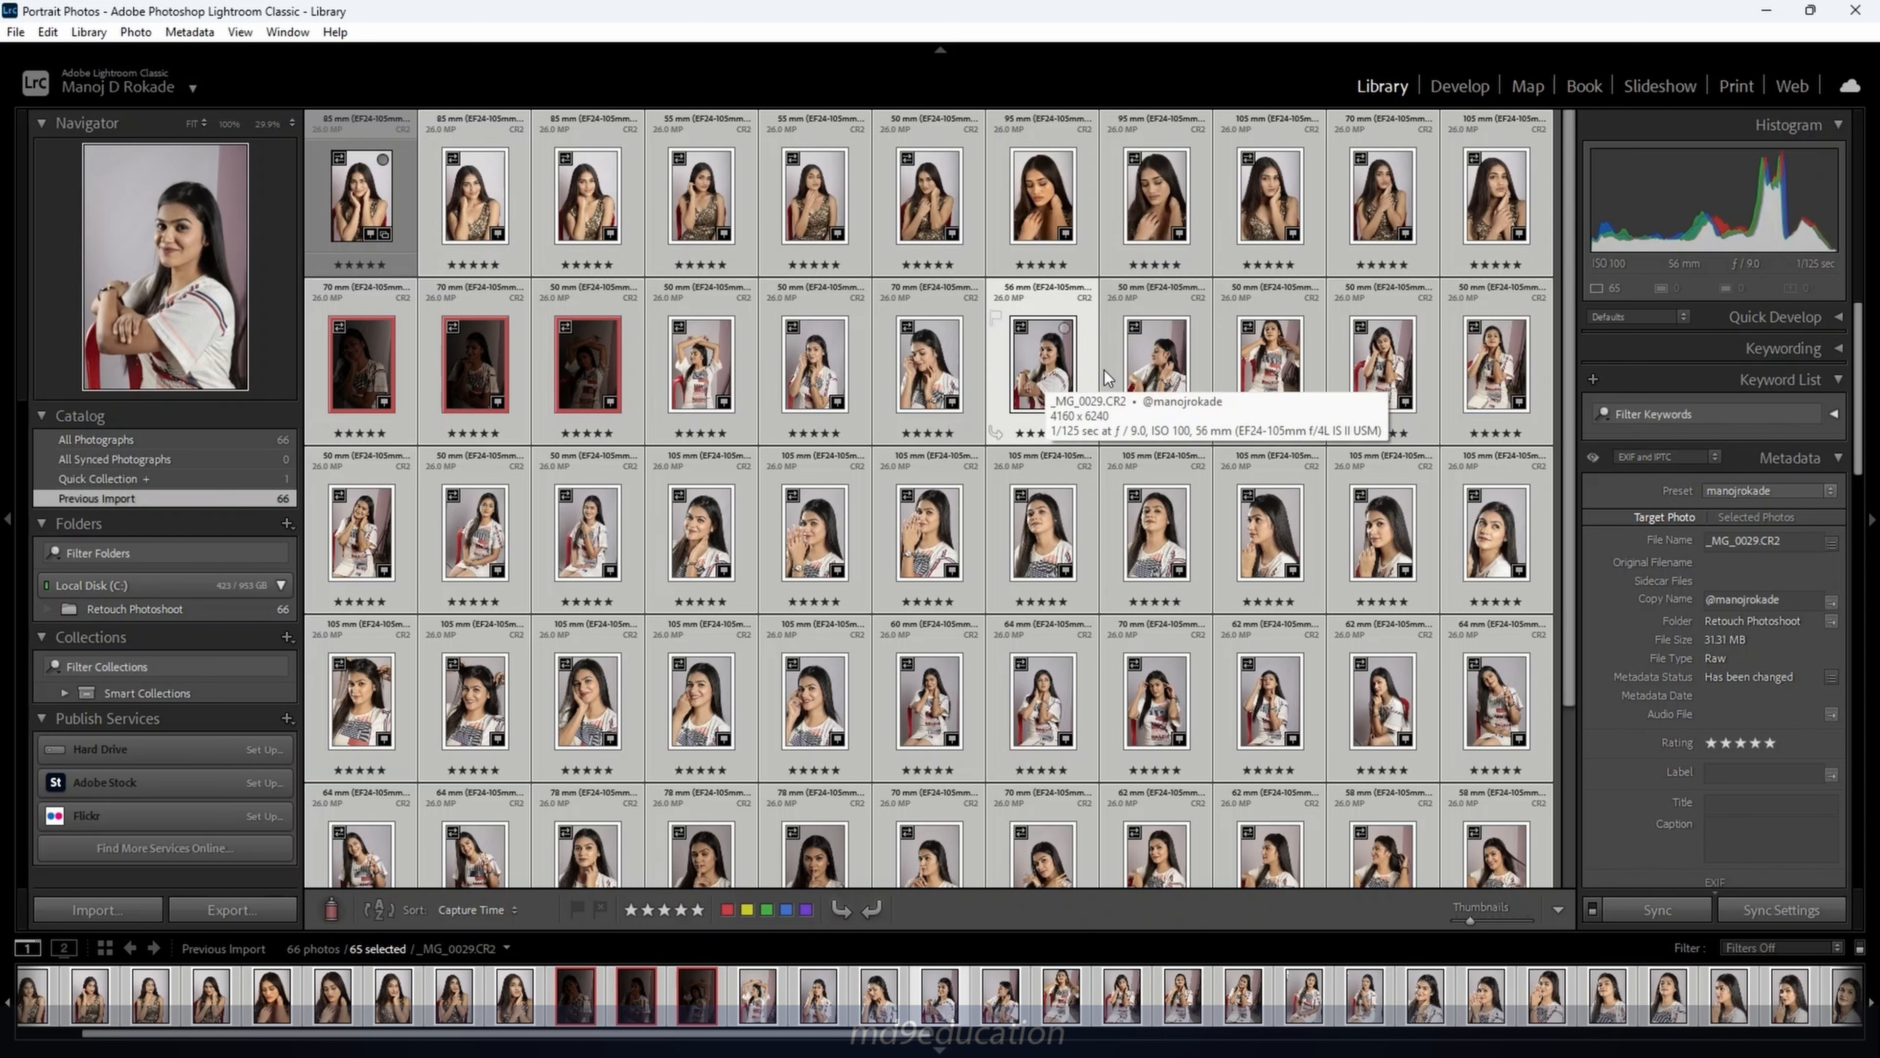
click(1394, 537)
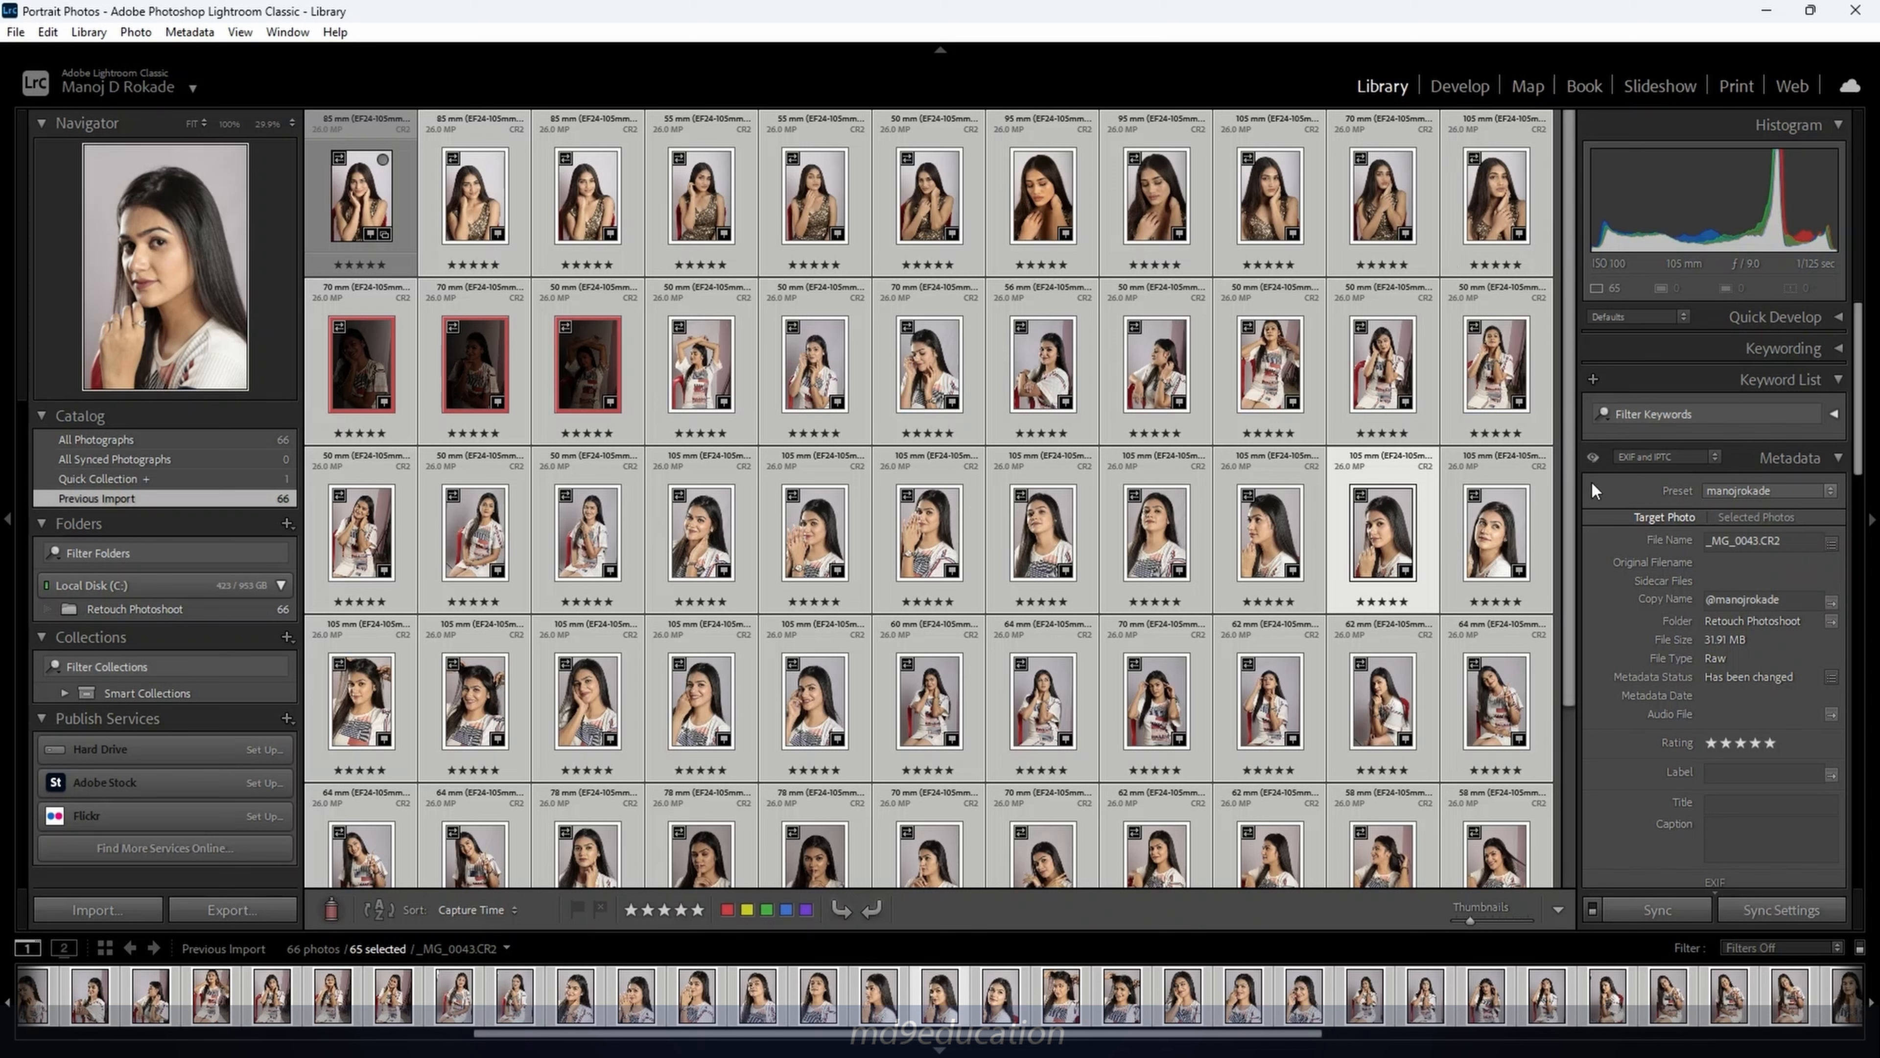
click(1258, 548)
click(1476, 546)
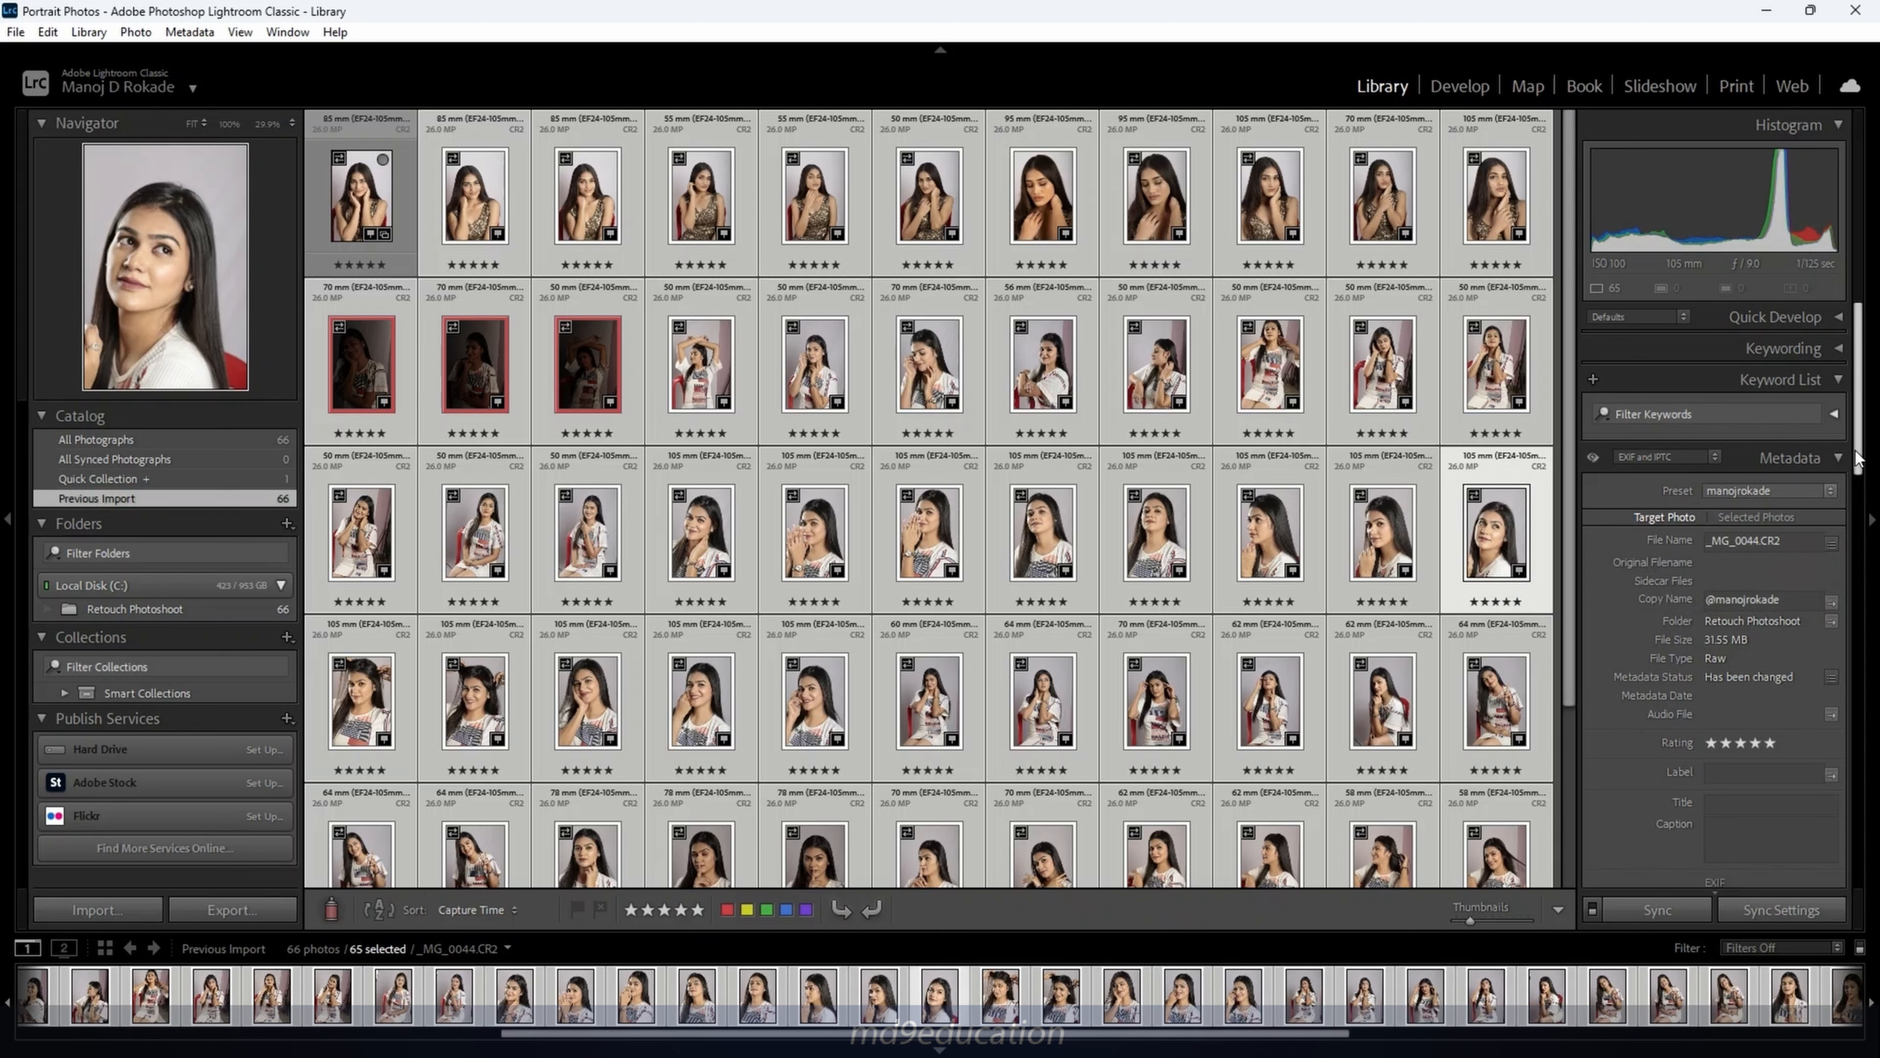
drag(1860, 455, 1863, 578)
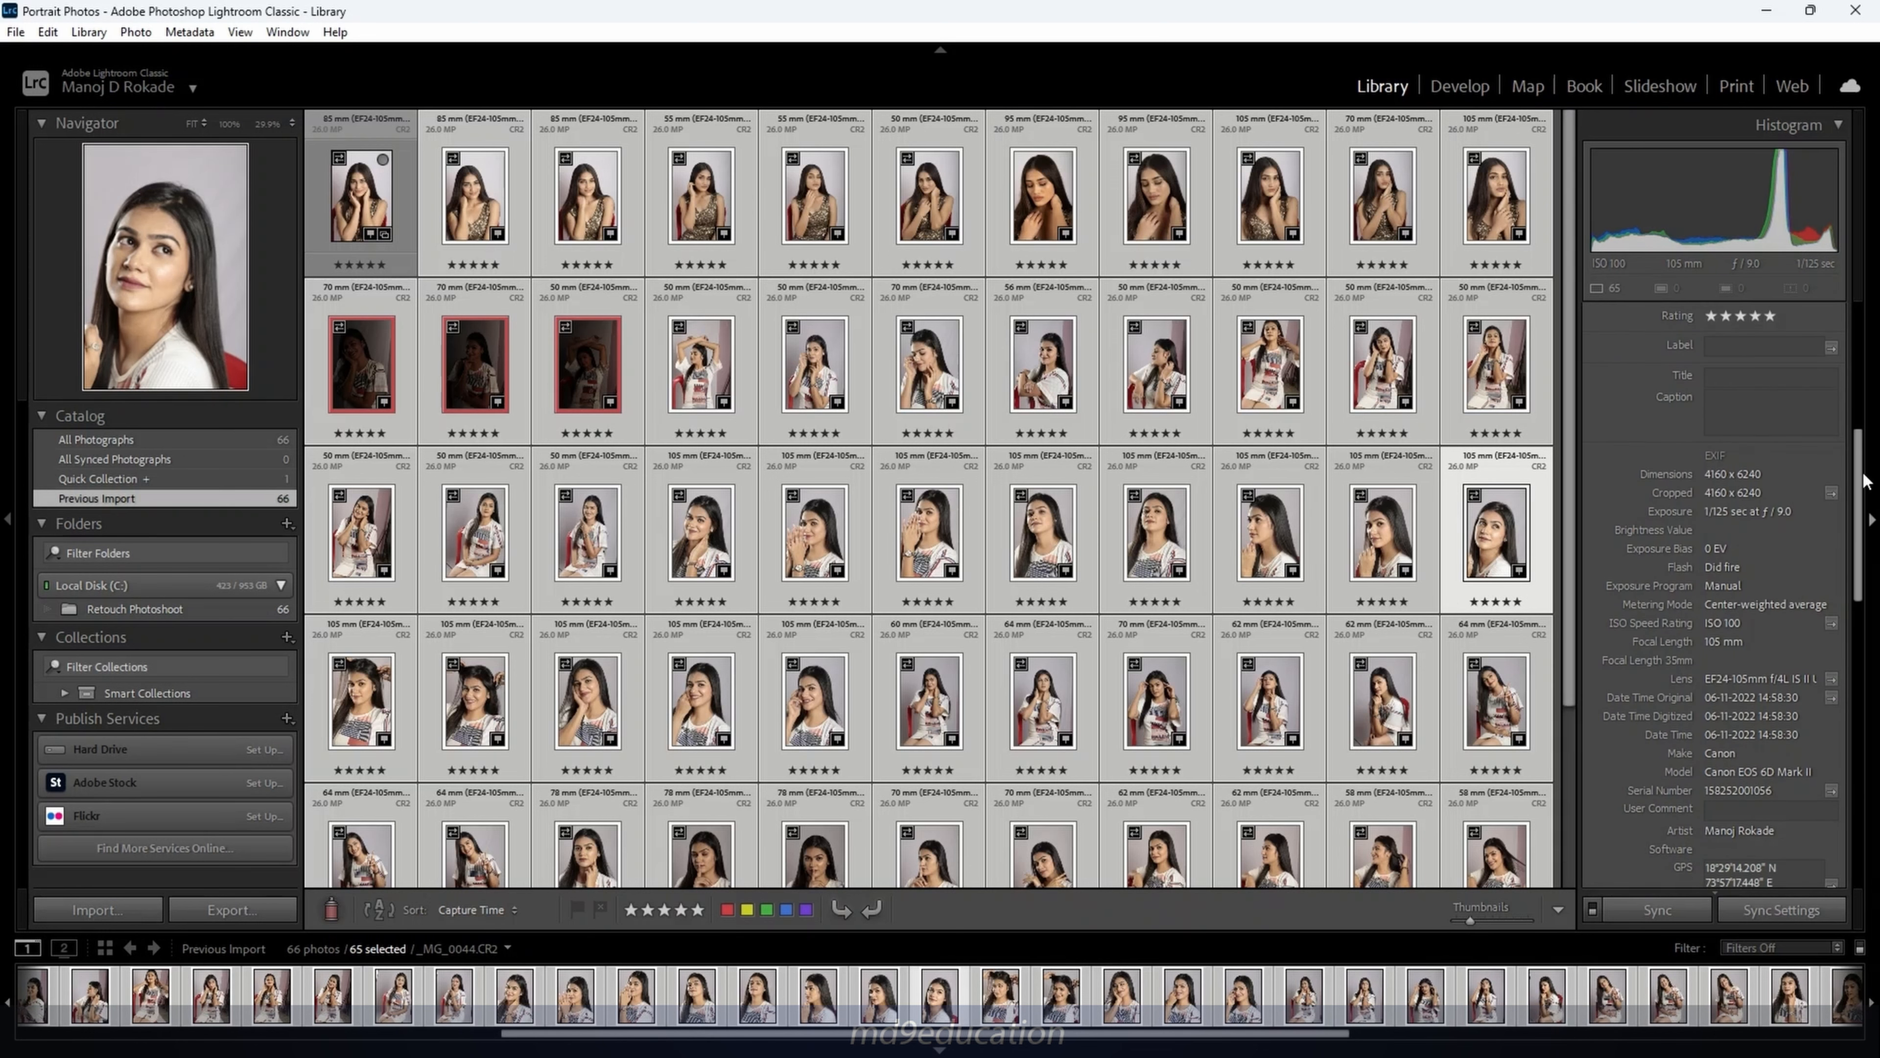
scroll(1858, 540, down, 5)
scroll(1860, 541, down, 3)
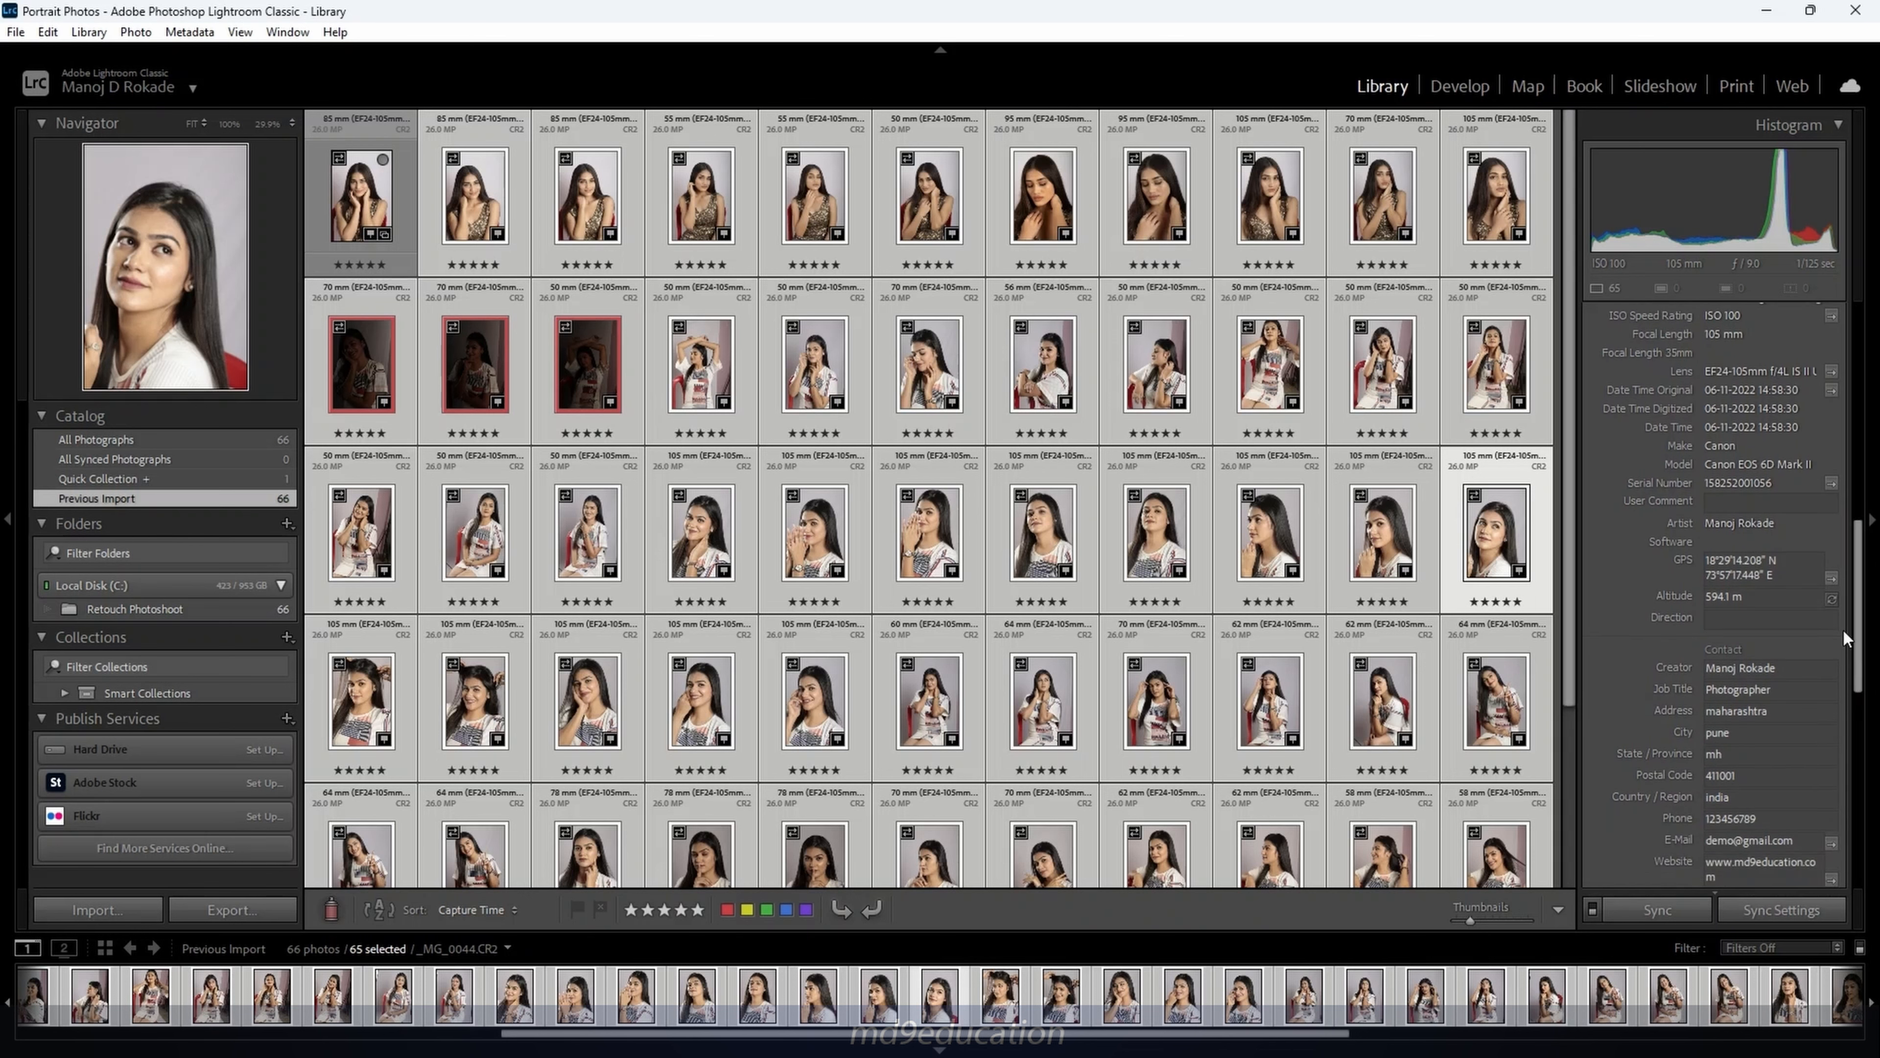
scroll(1860, 630, down, 5)
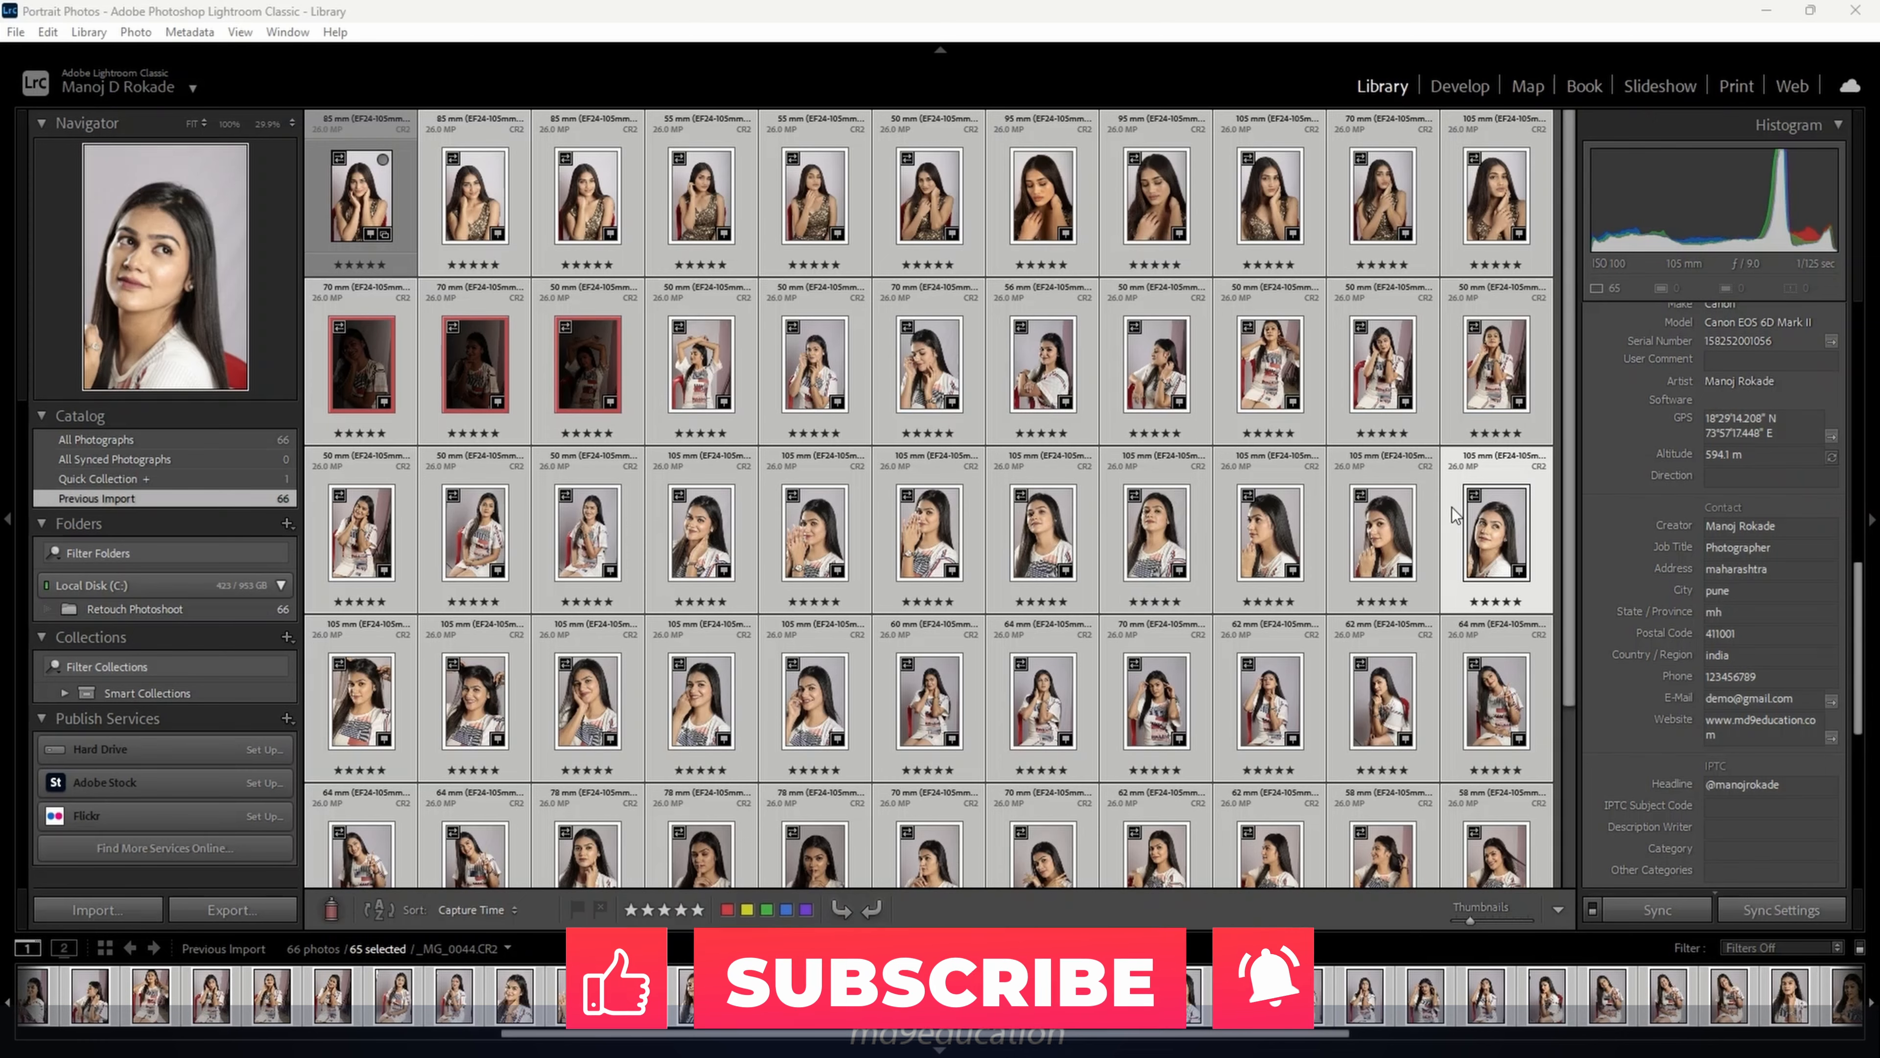
Open the recent 'Lightroom catalog for Youtube' catalog and confirm the relaunch
click(15, 32)
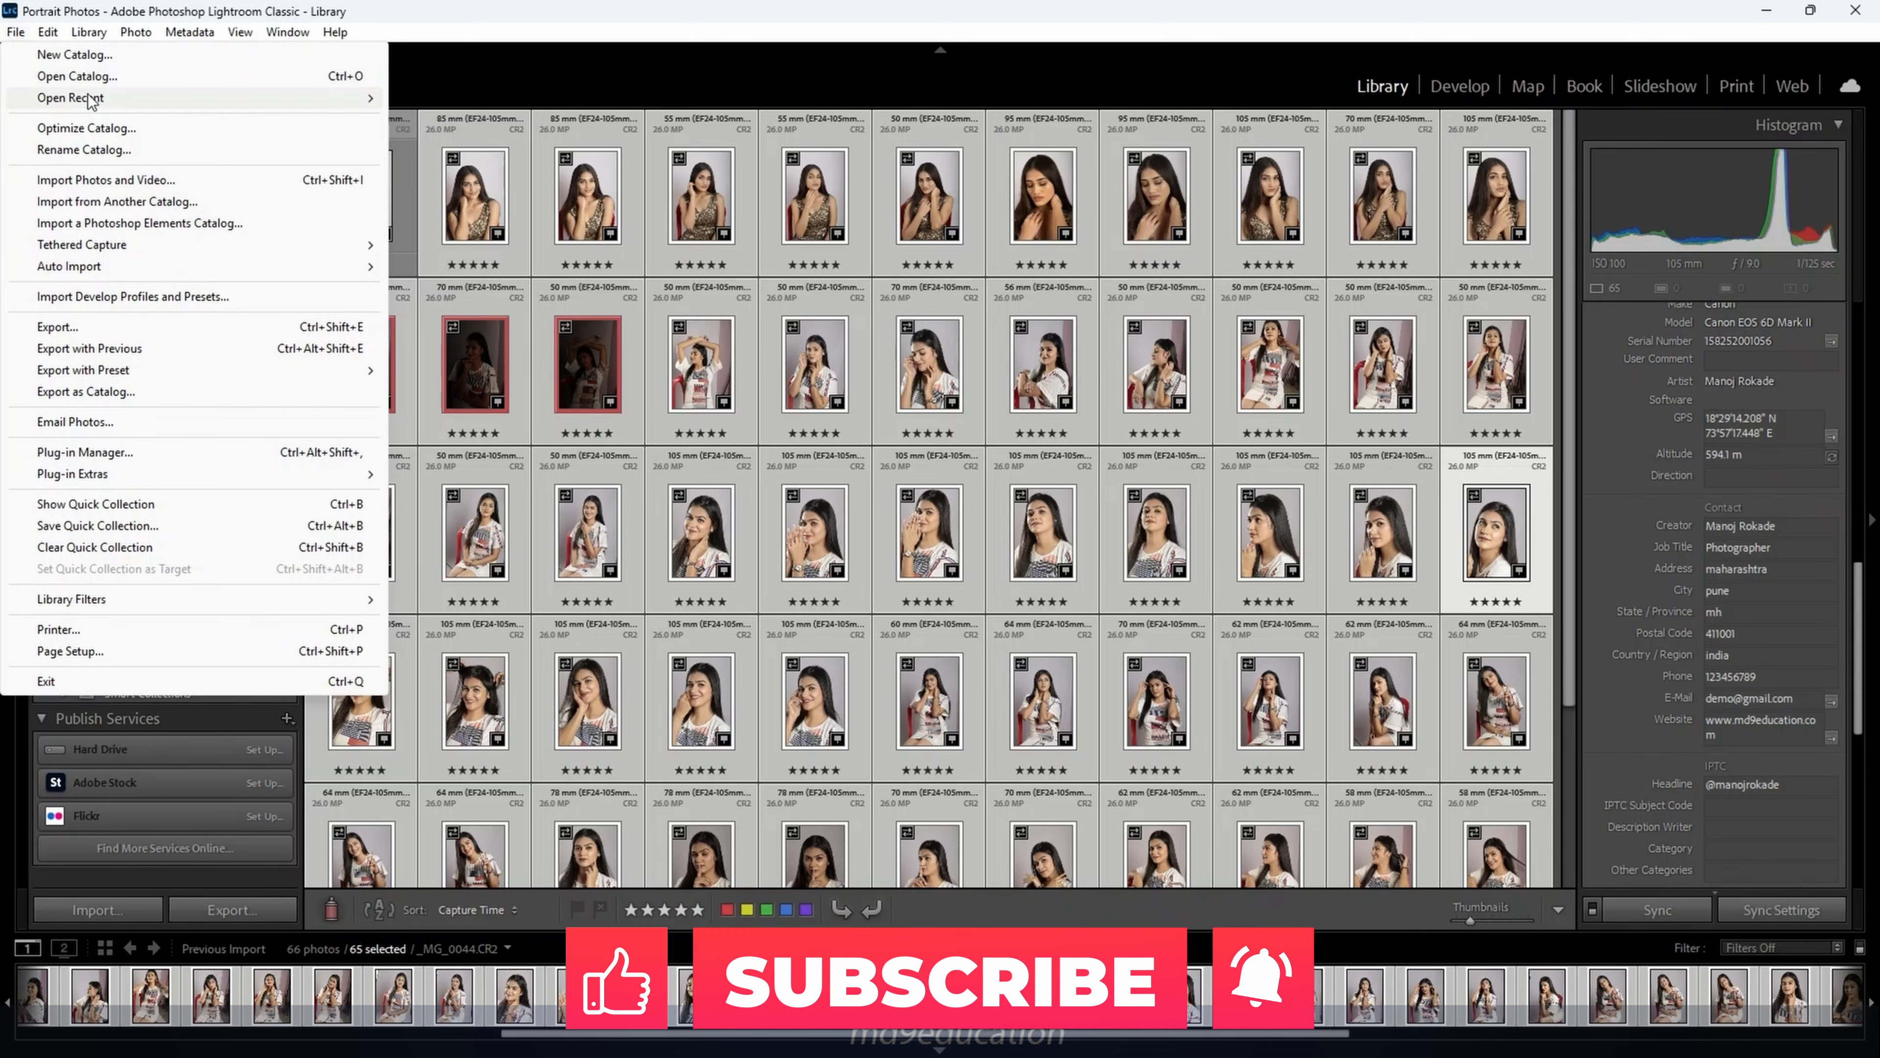
click(75, 76)
click(1050, 574)
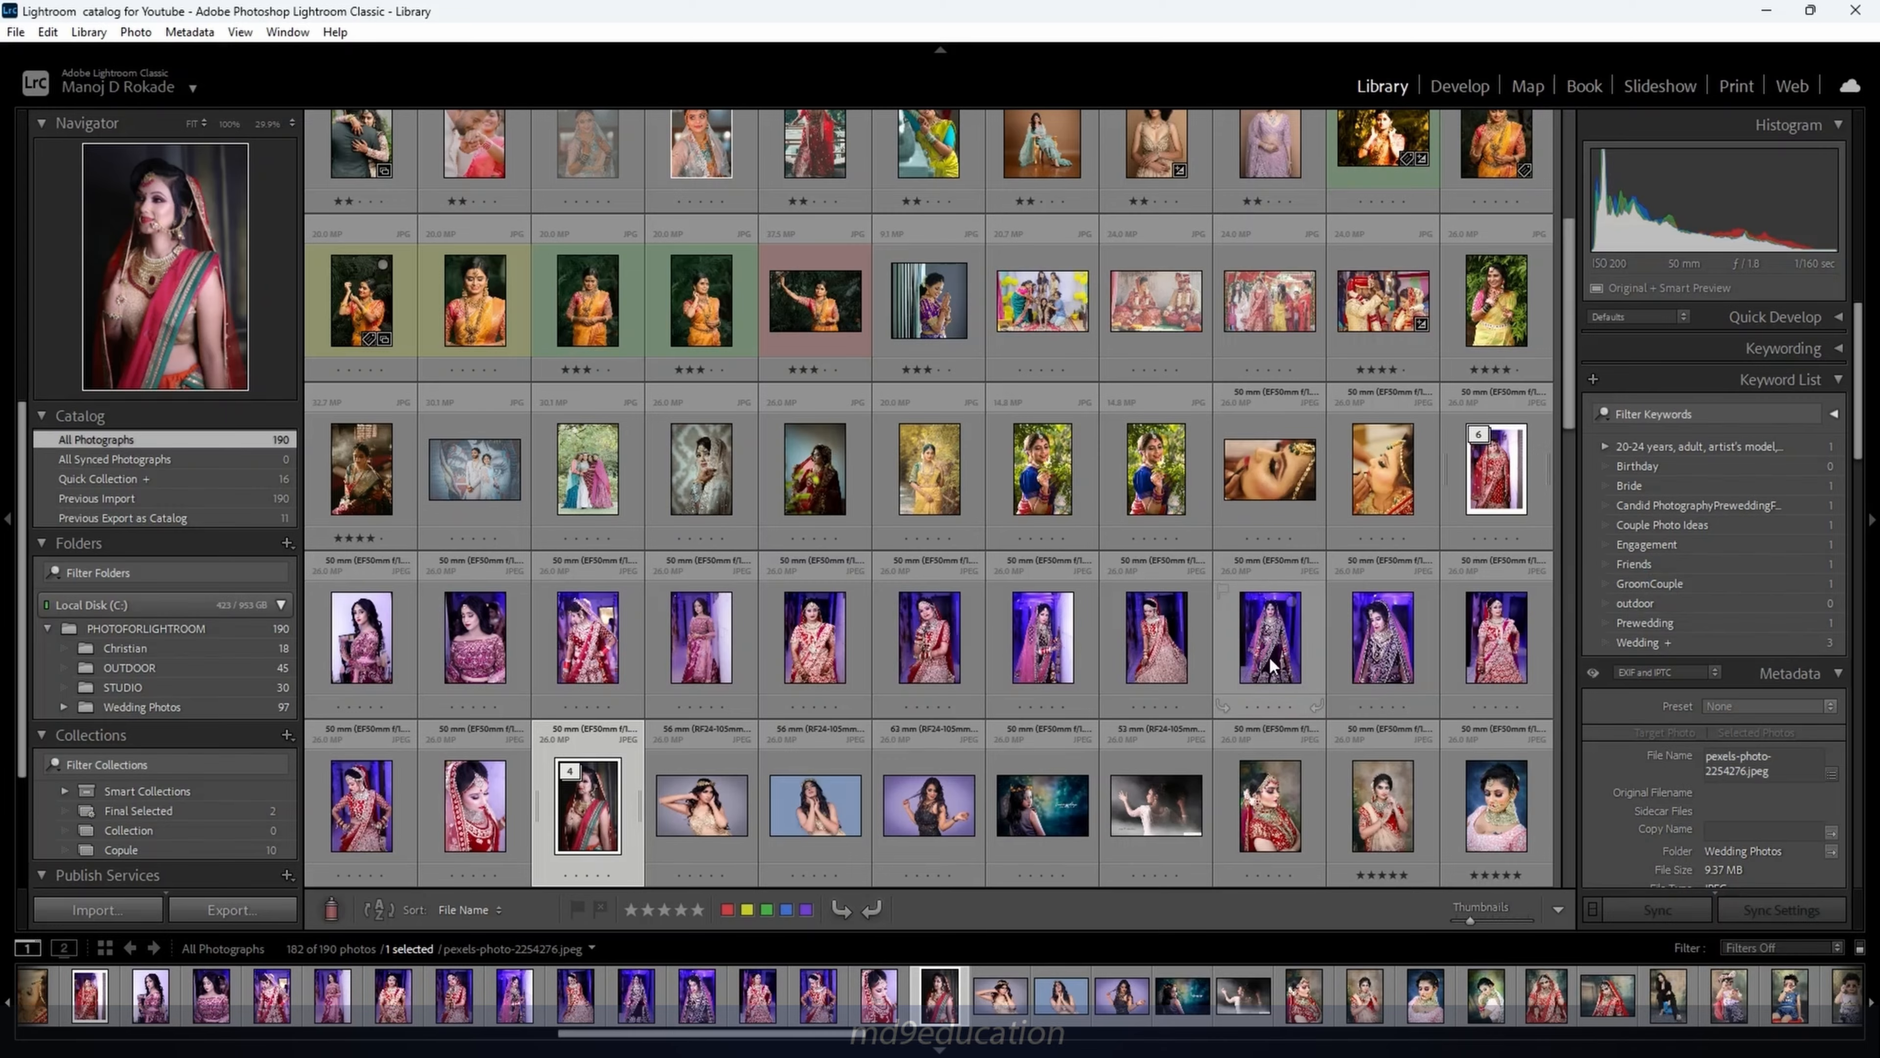
scroll(1011, 529, up, 3)
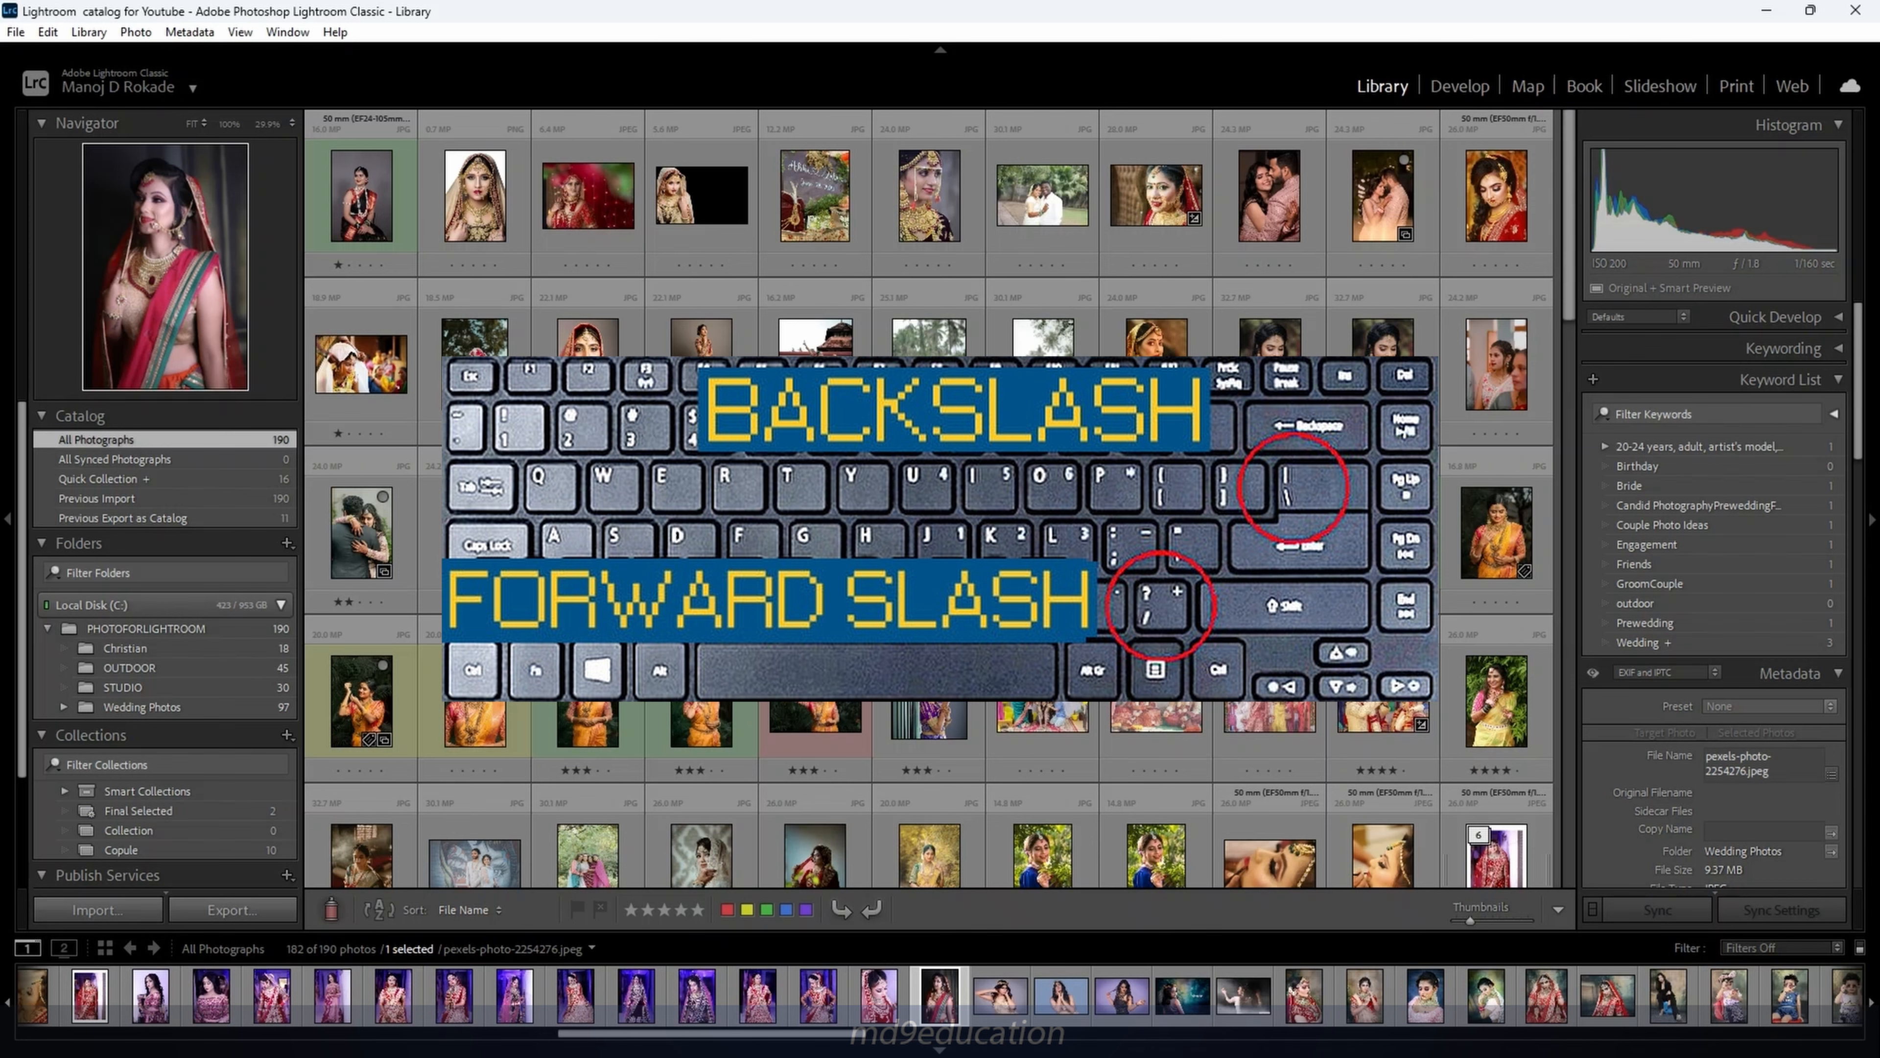
Show the Library Filter bar with backslash and switch it to Metadata filtering
key(backslash)
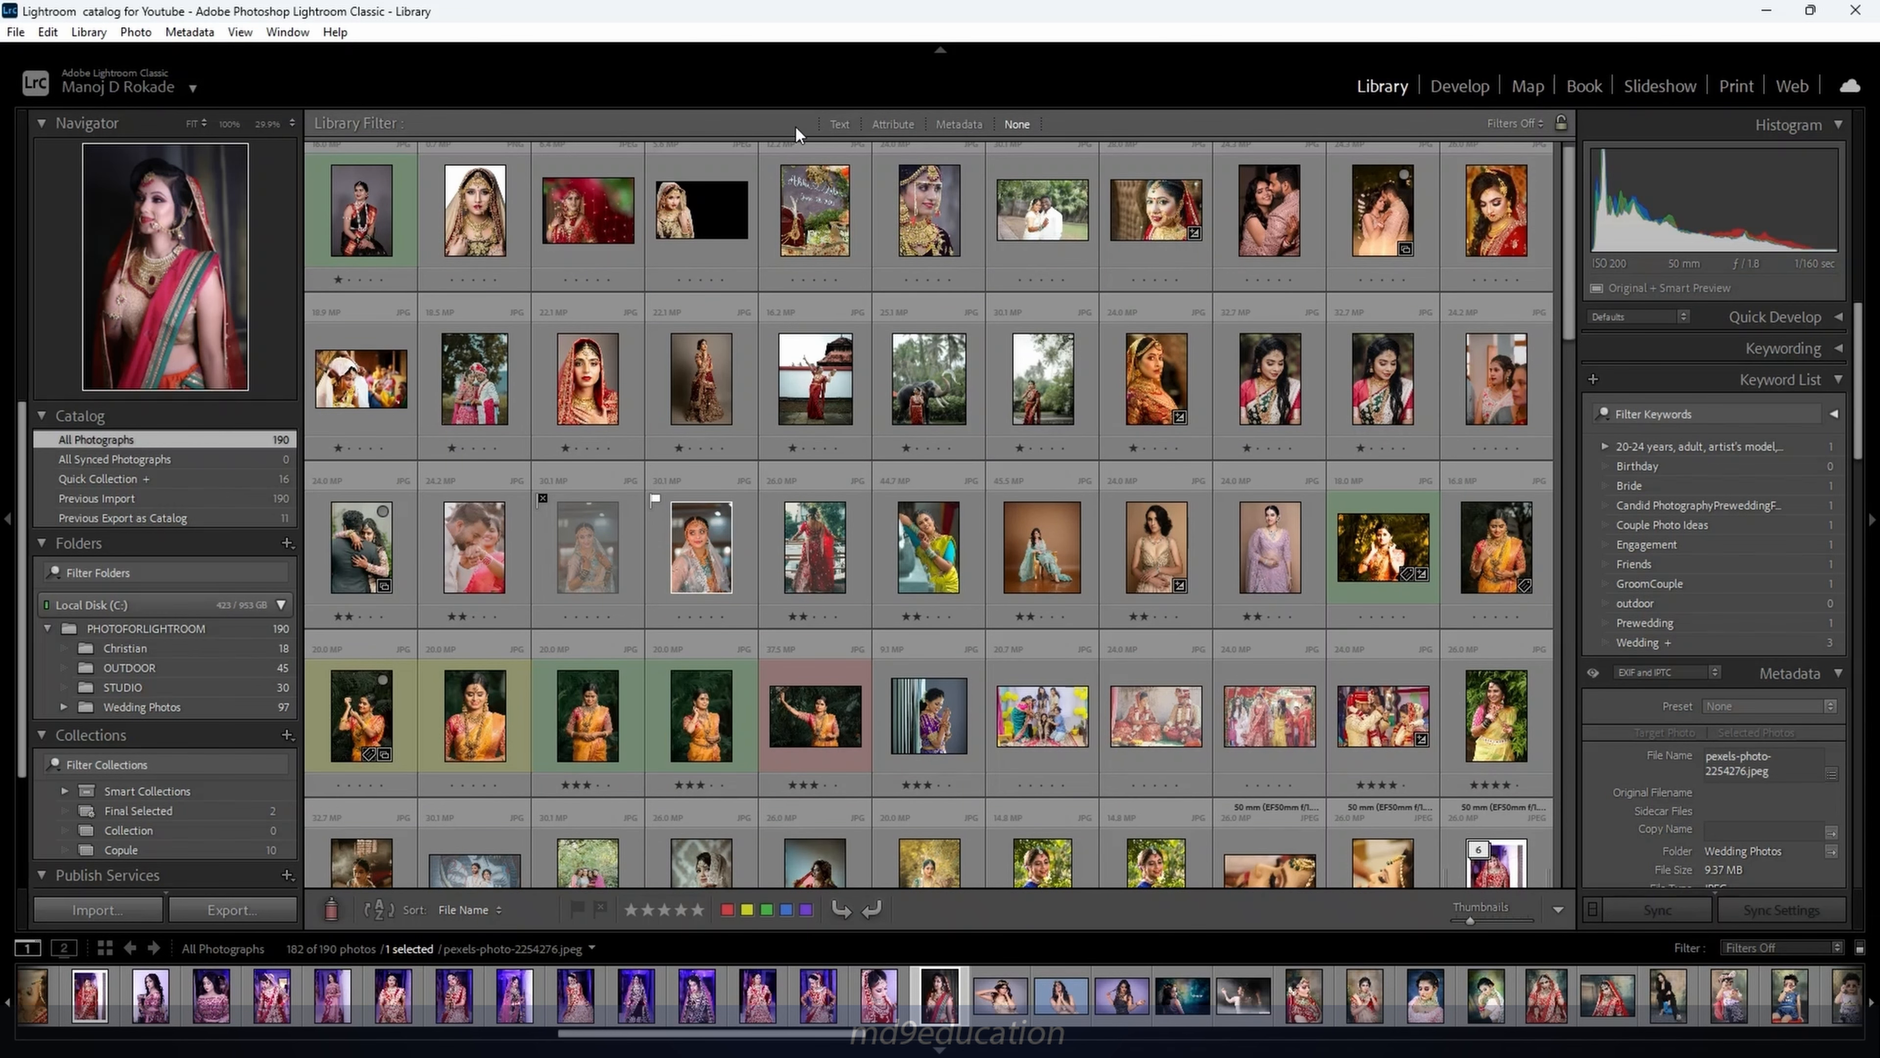
click(952, 121)
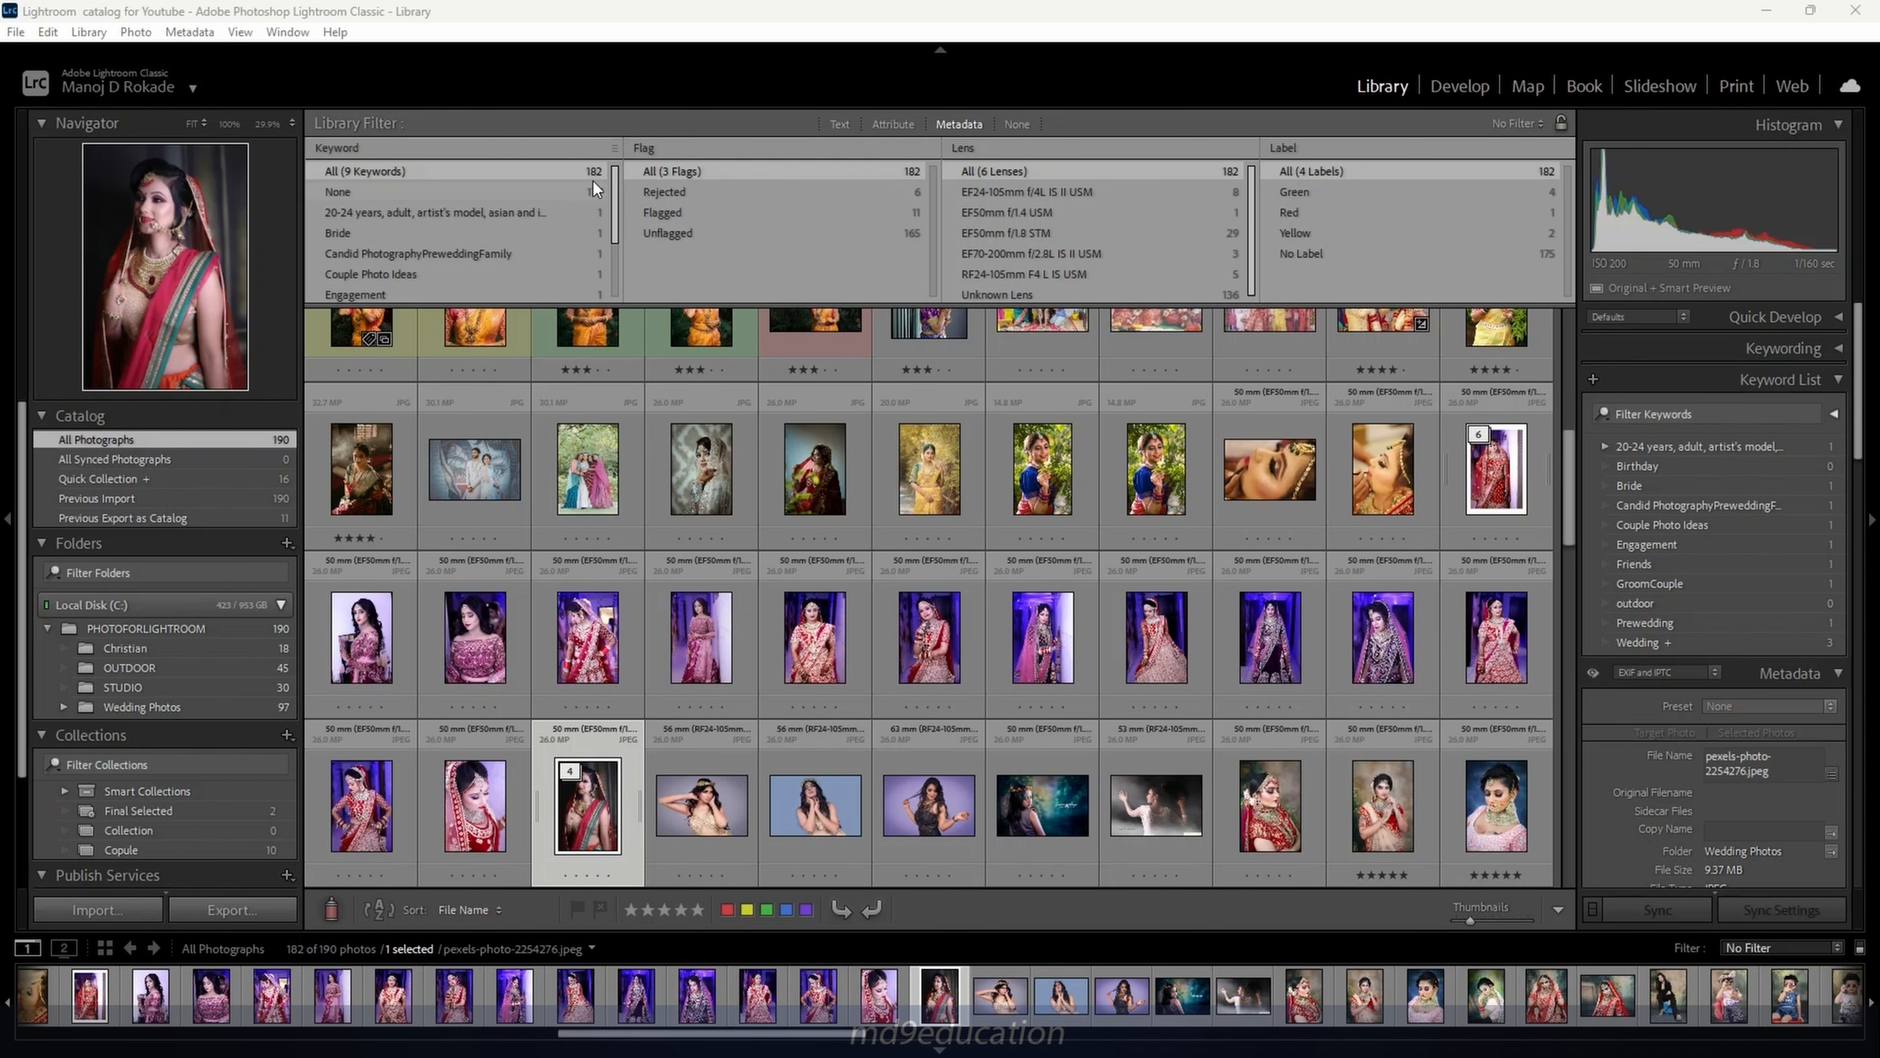
Filter by rejected, flagged, then unflagged photos, and reset to All flags
click(684, 194)
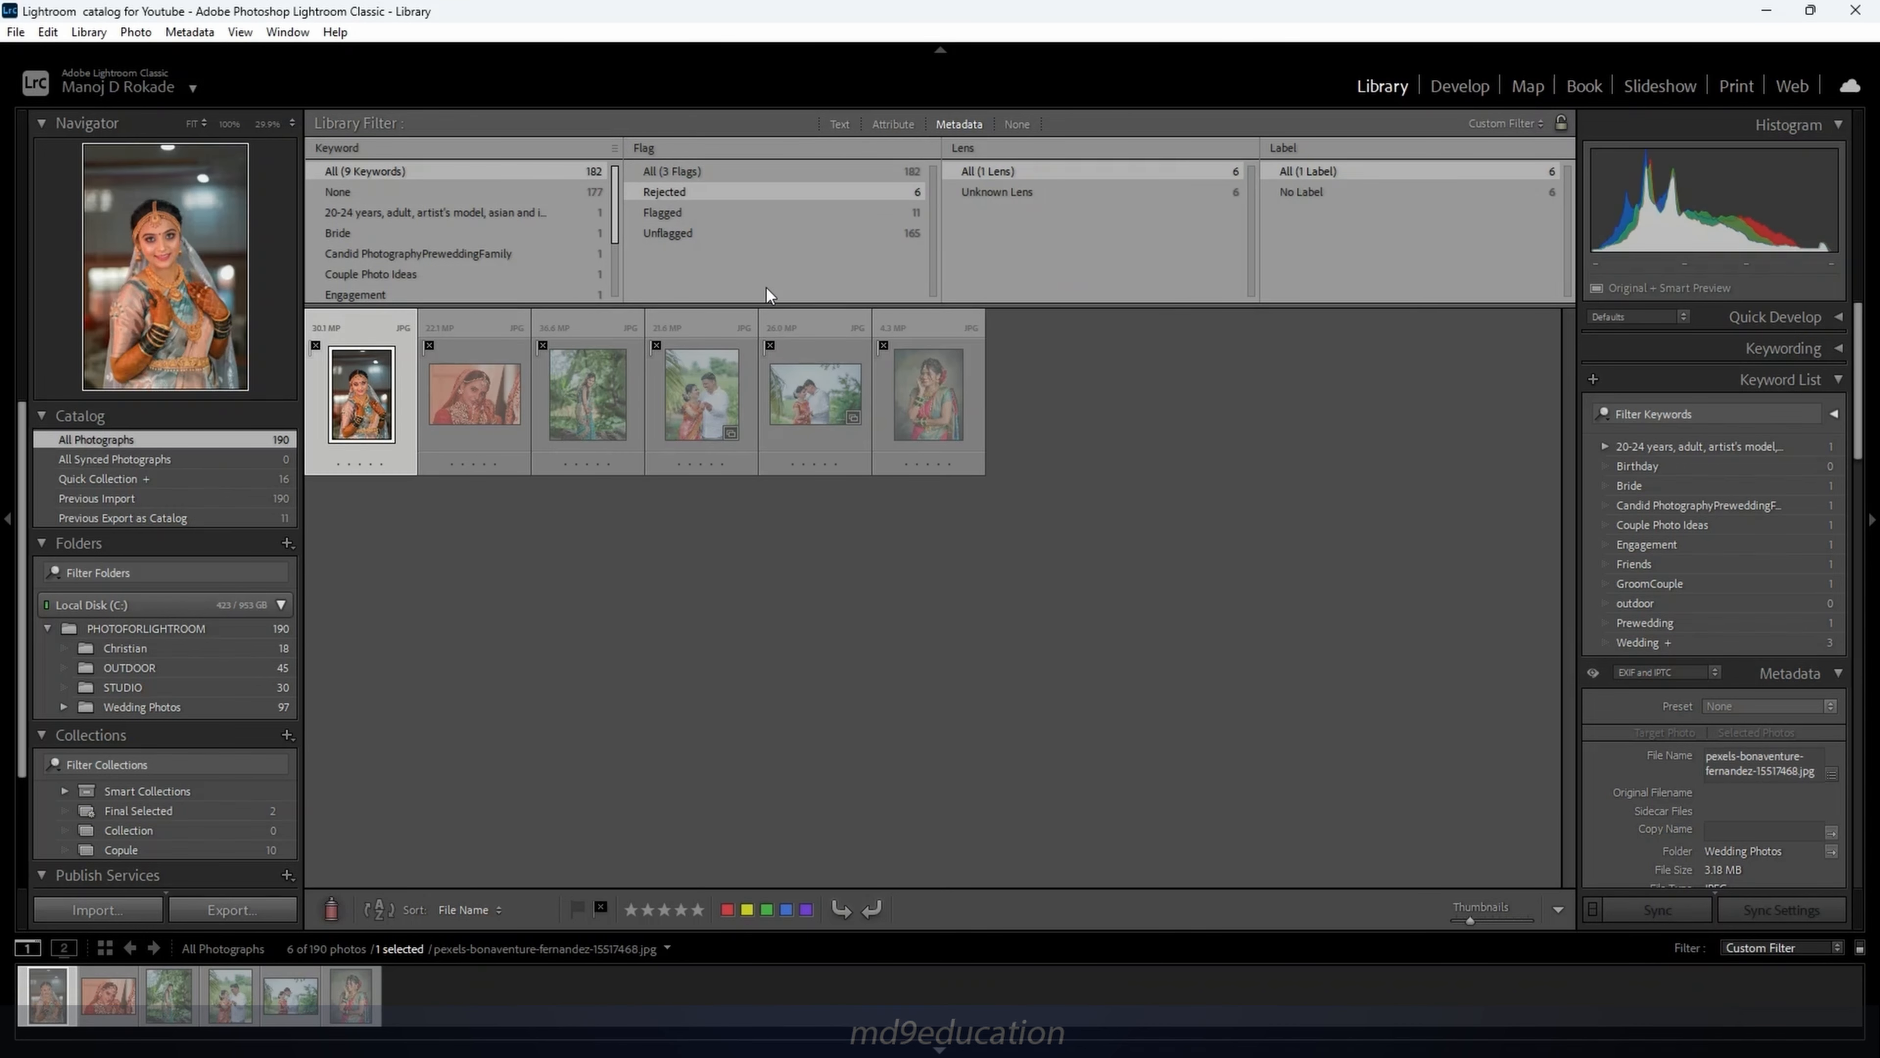
click(684, 215)
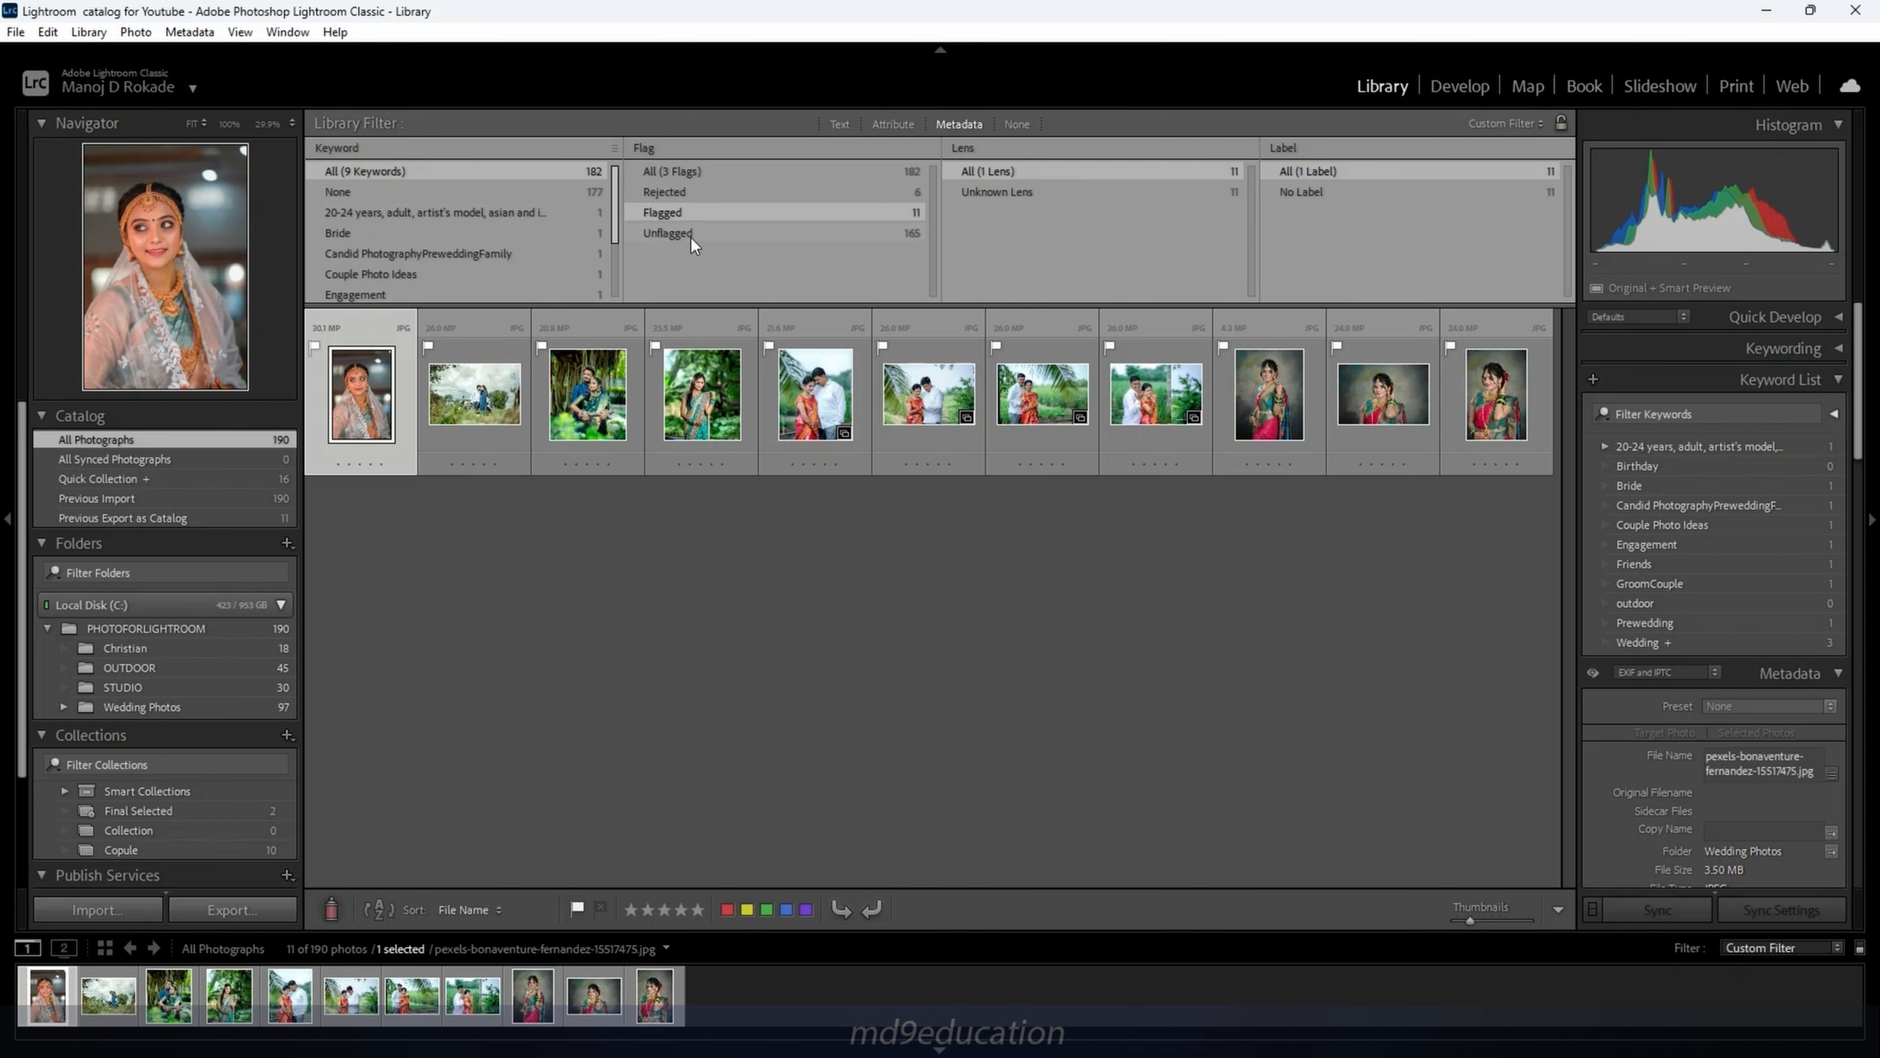
click(691, 235)
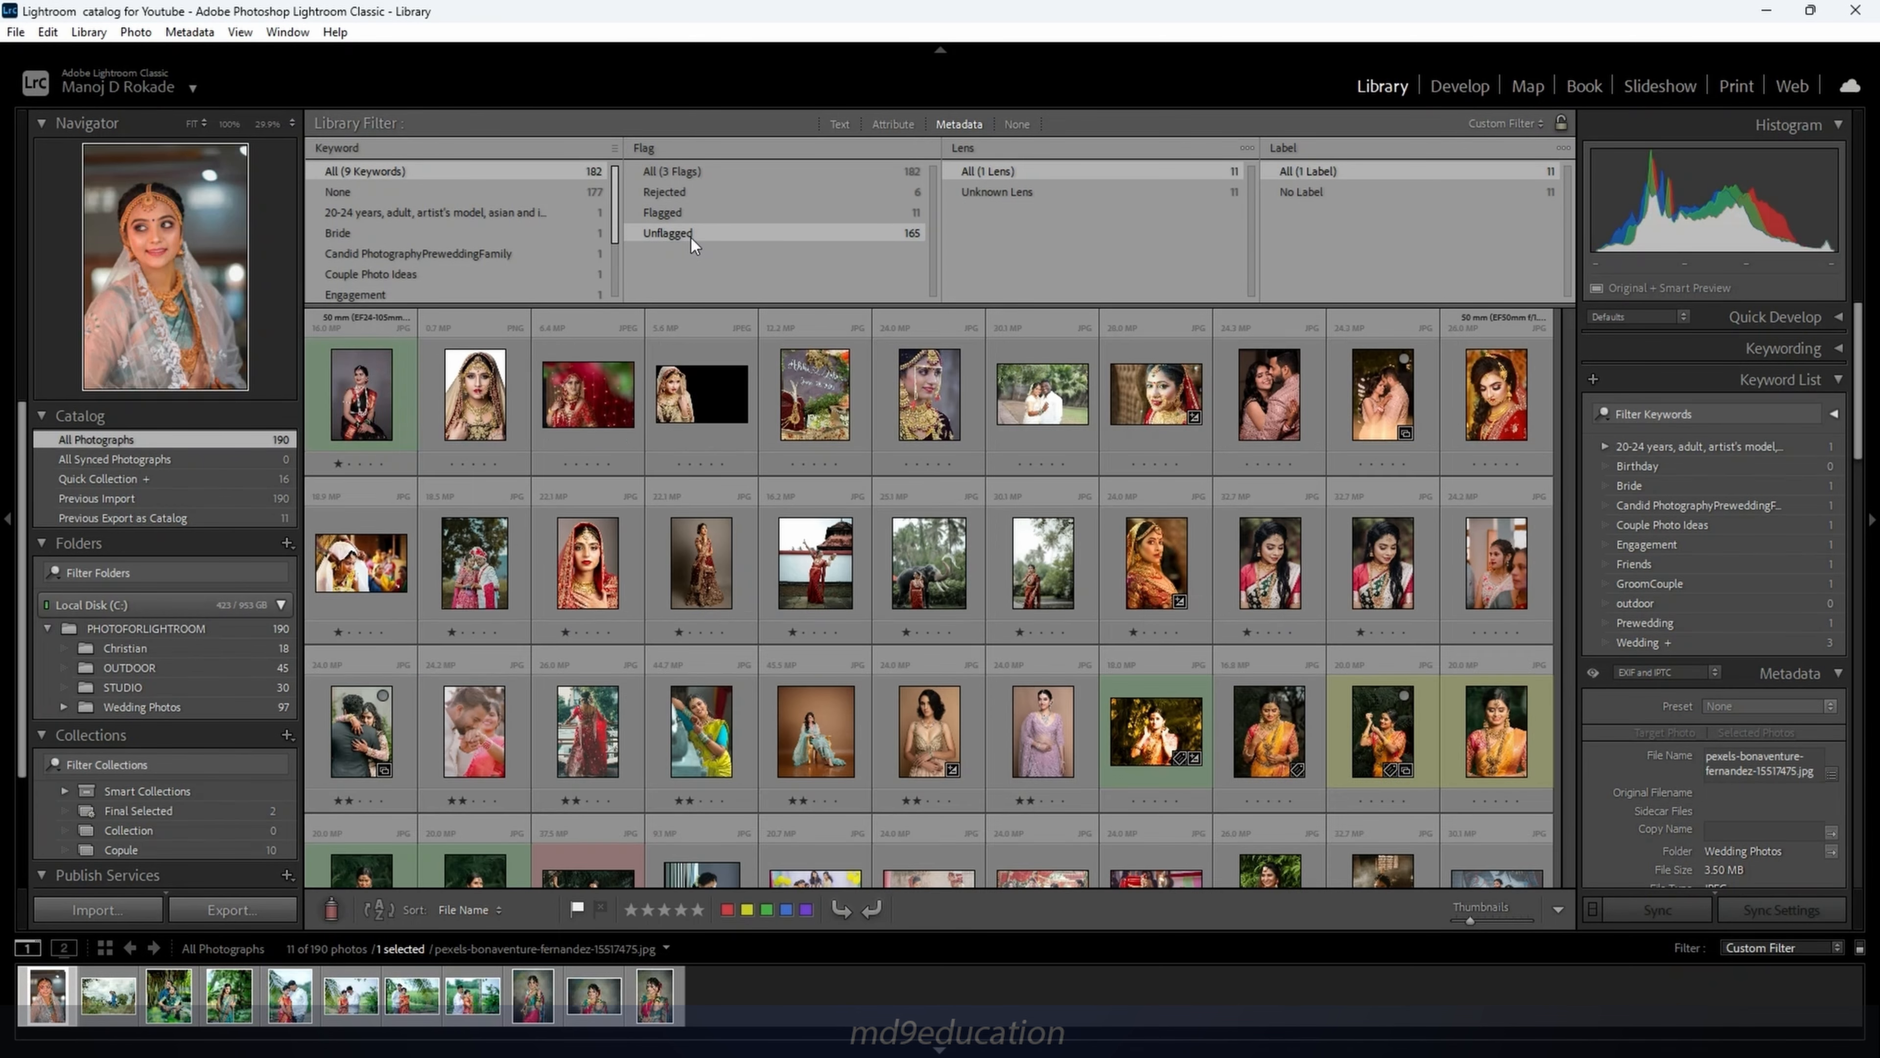
click(691, 174)
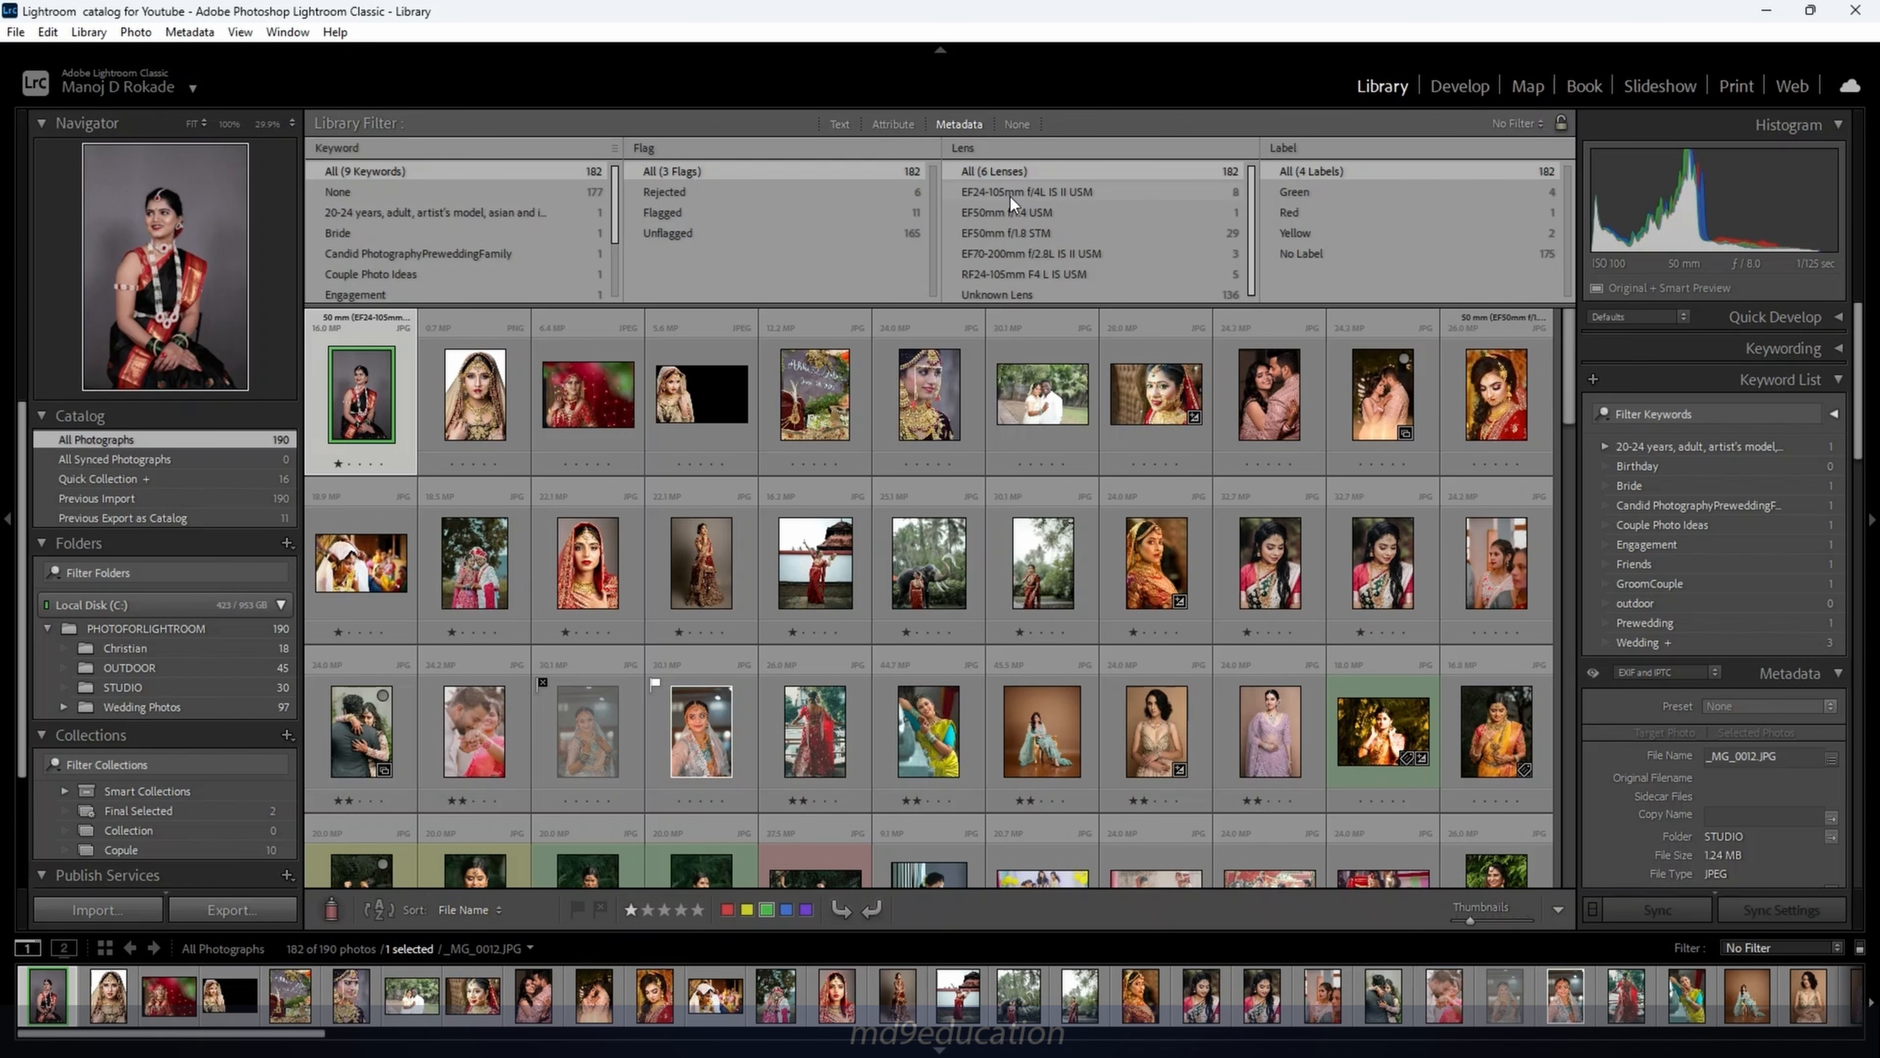
Filter by lens: EF24-105mm f/4L, EF50mm f/1.4 USM, then EF50mm f/1.8 STM
click(1010, 197)
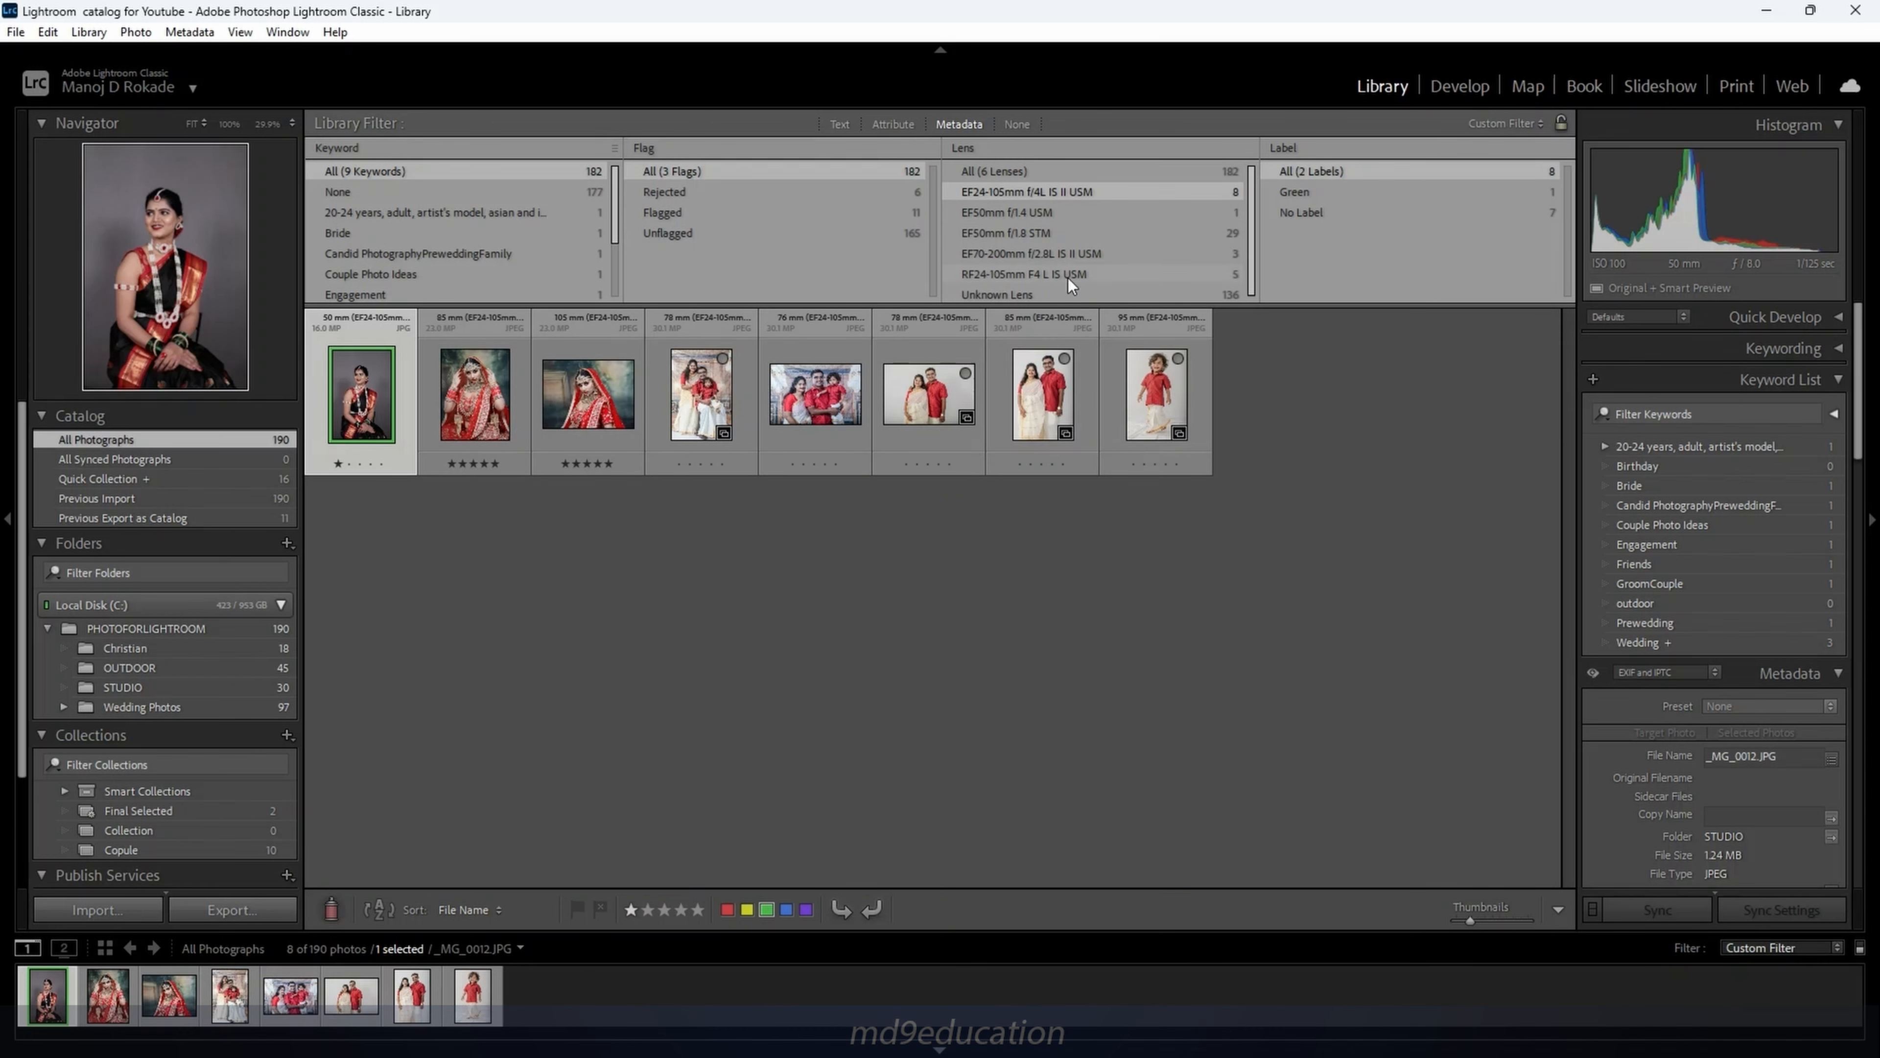
click(989, 215)
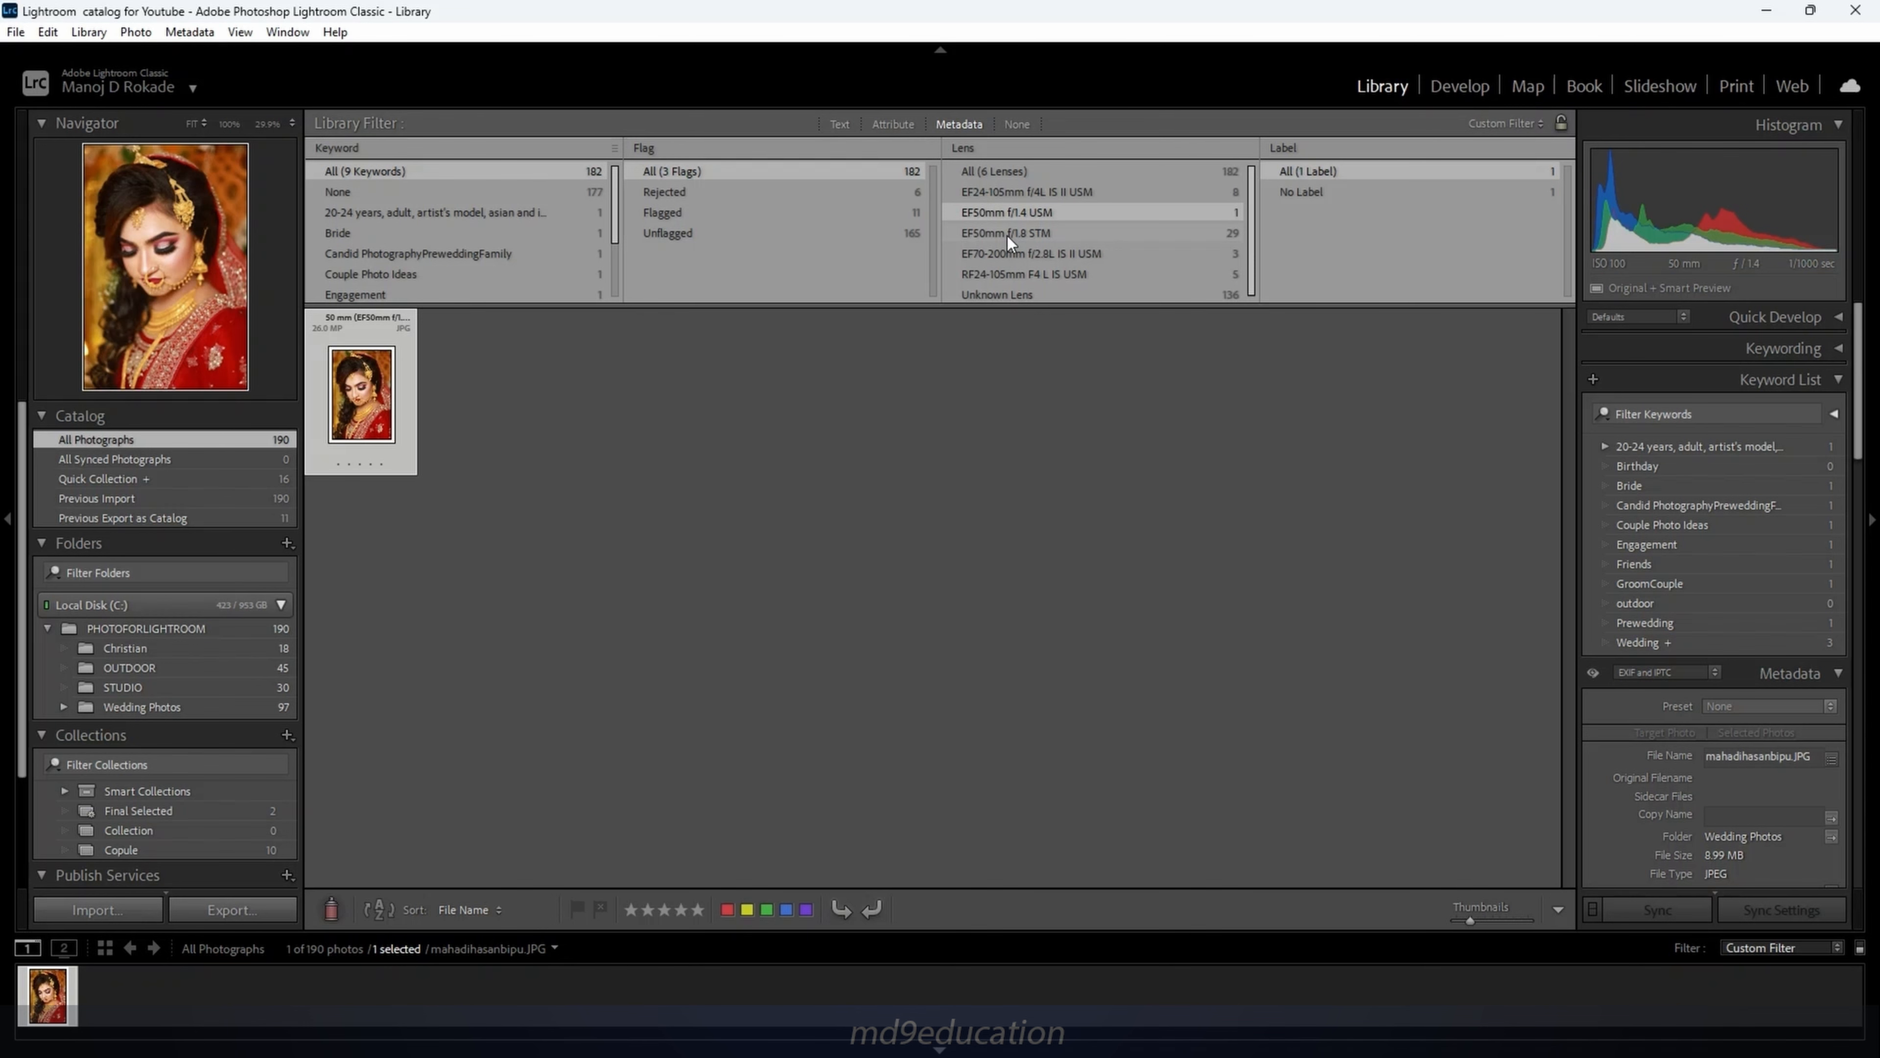
click(1037, 233)
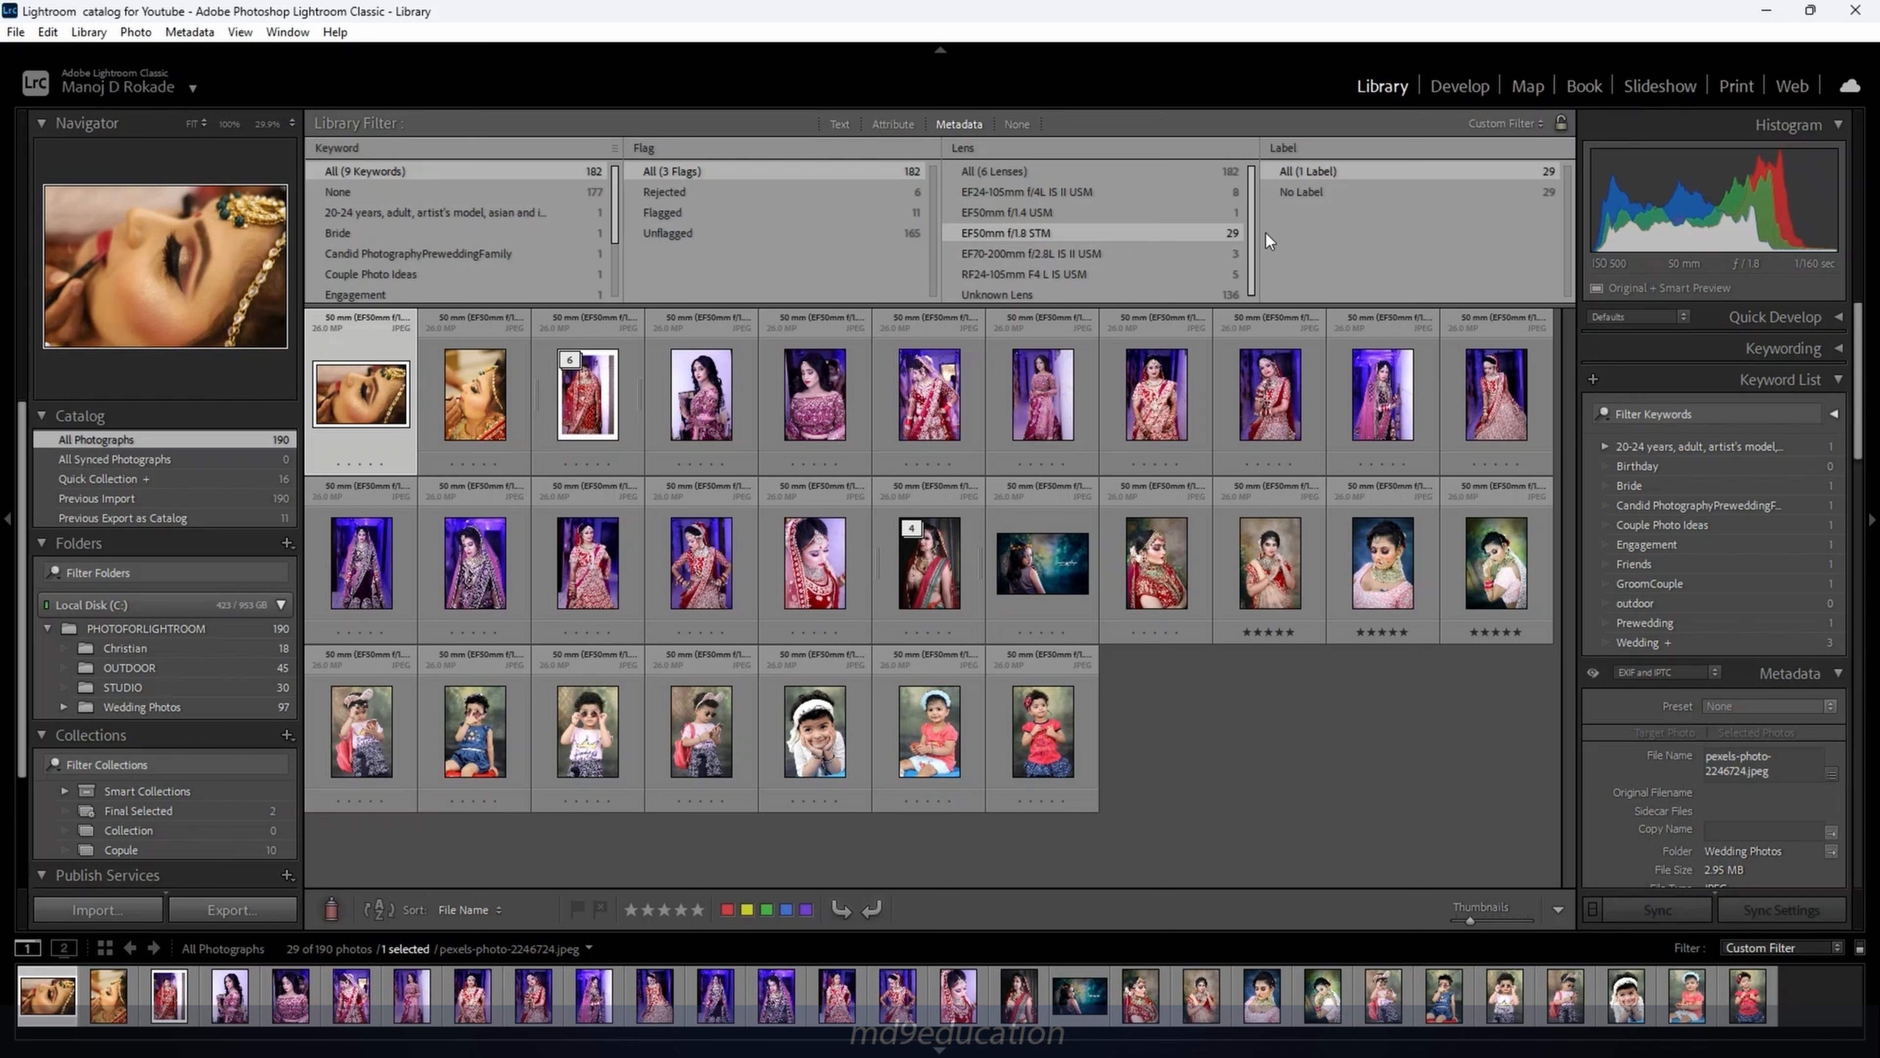
Change the Flag filter column to filter by Aperture
click(926, 149)
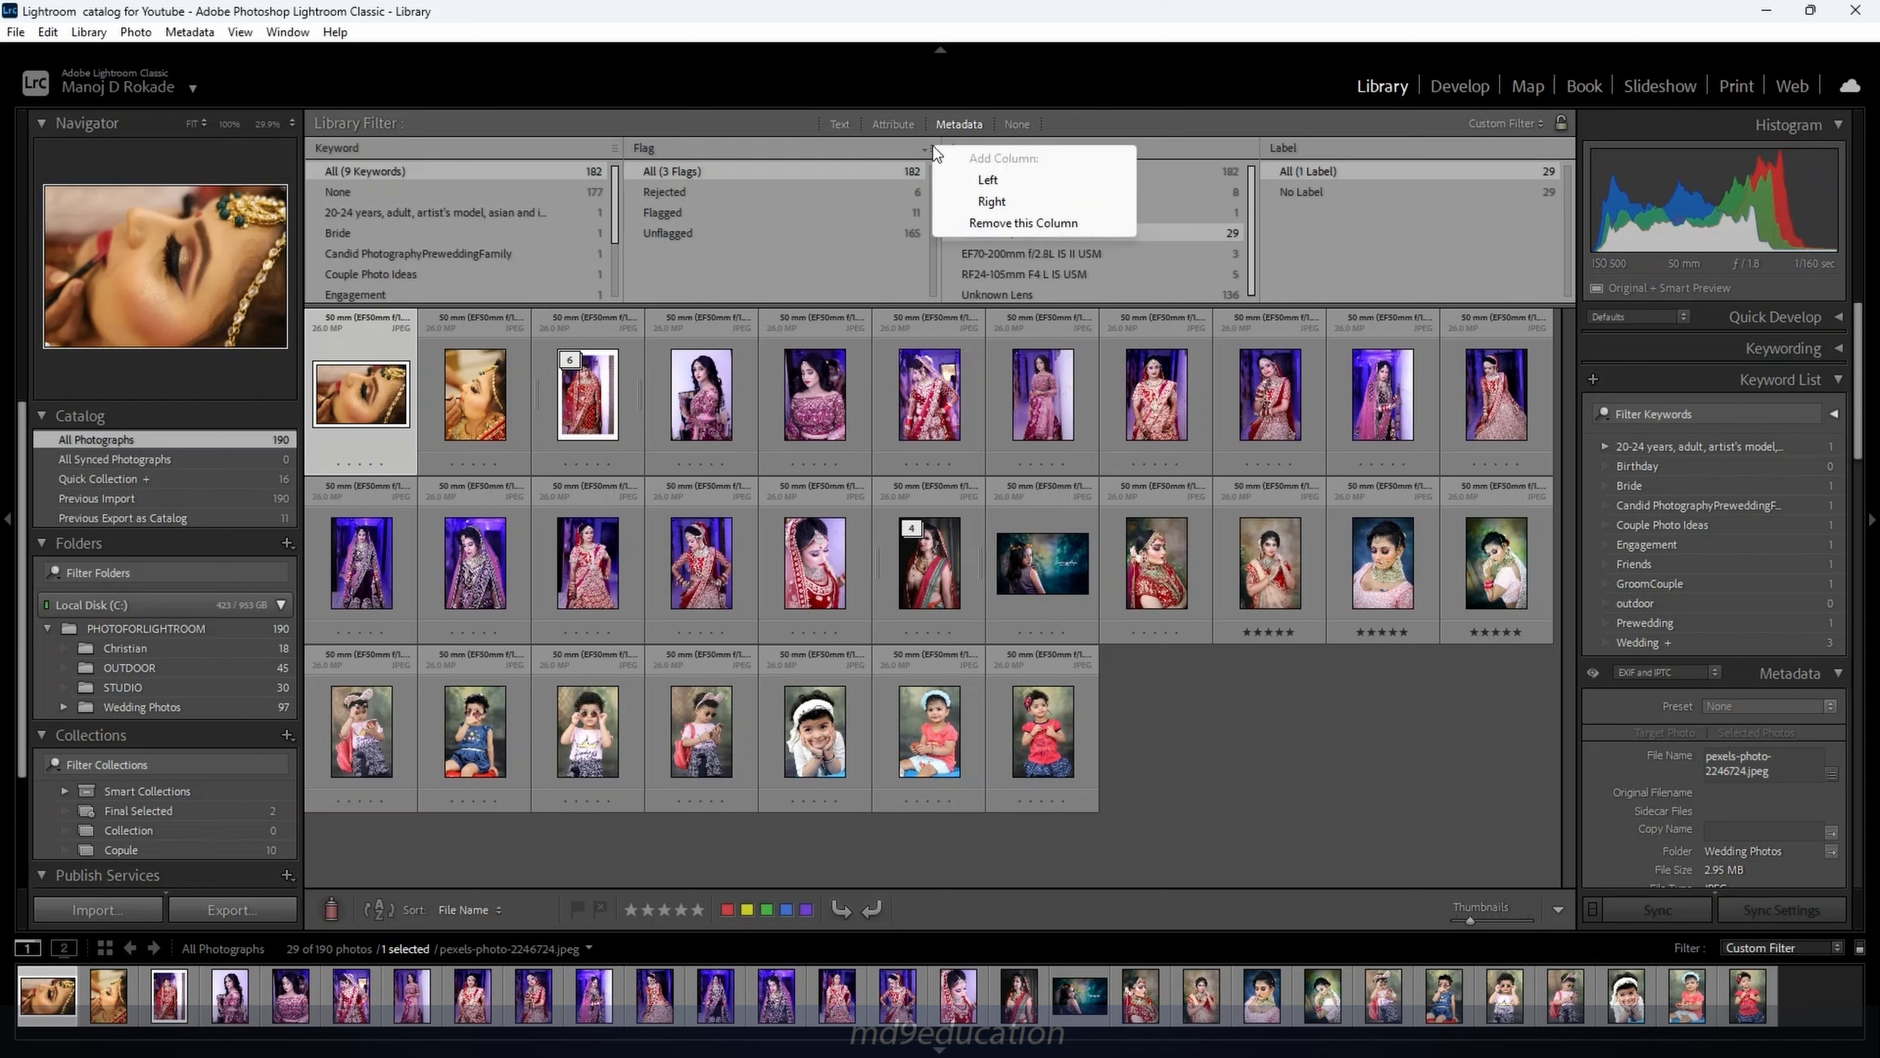
click(912, 151)
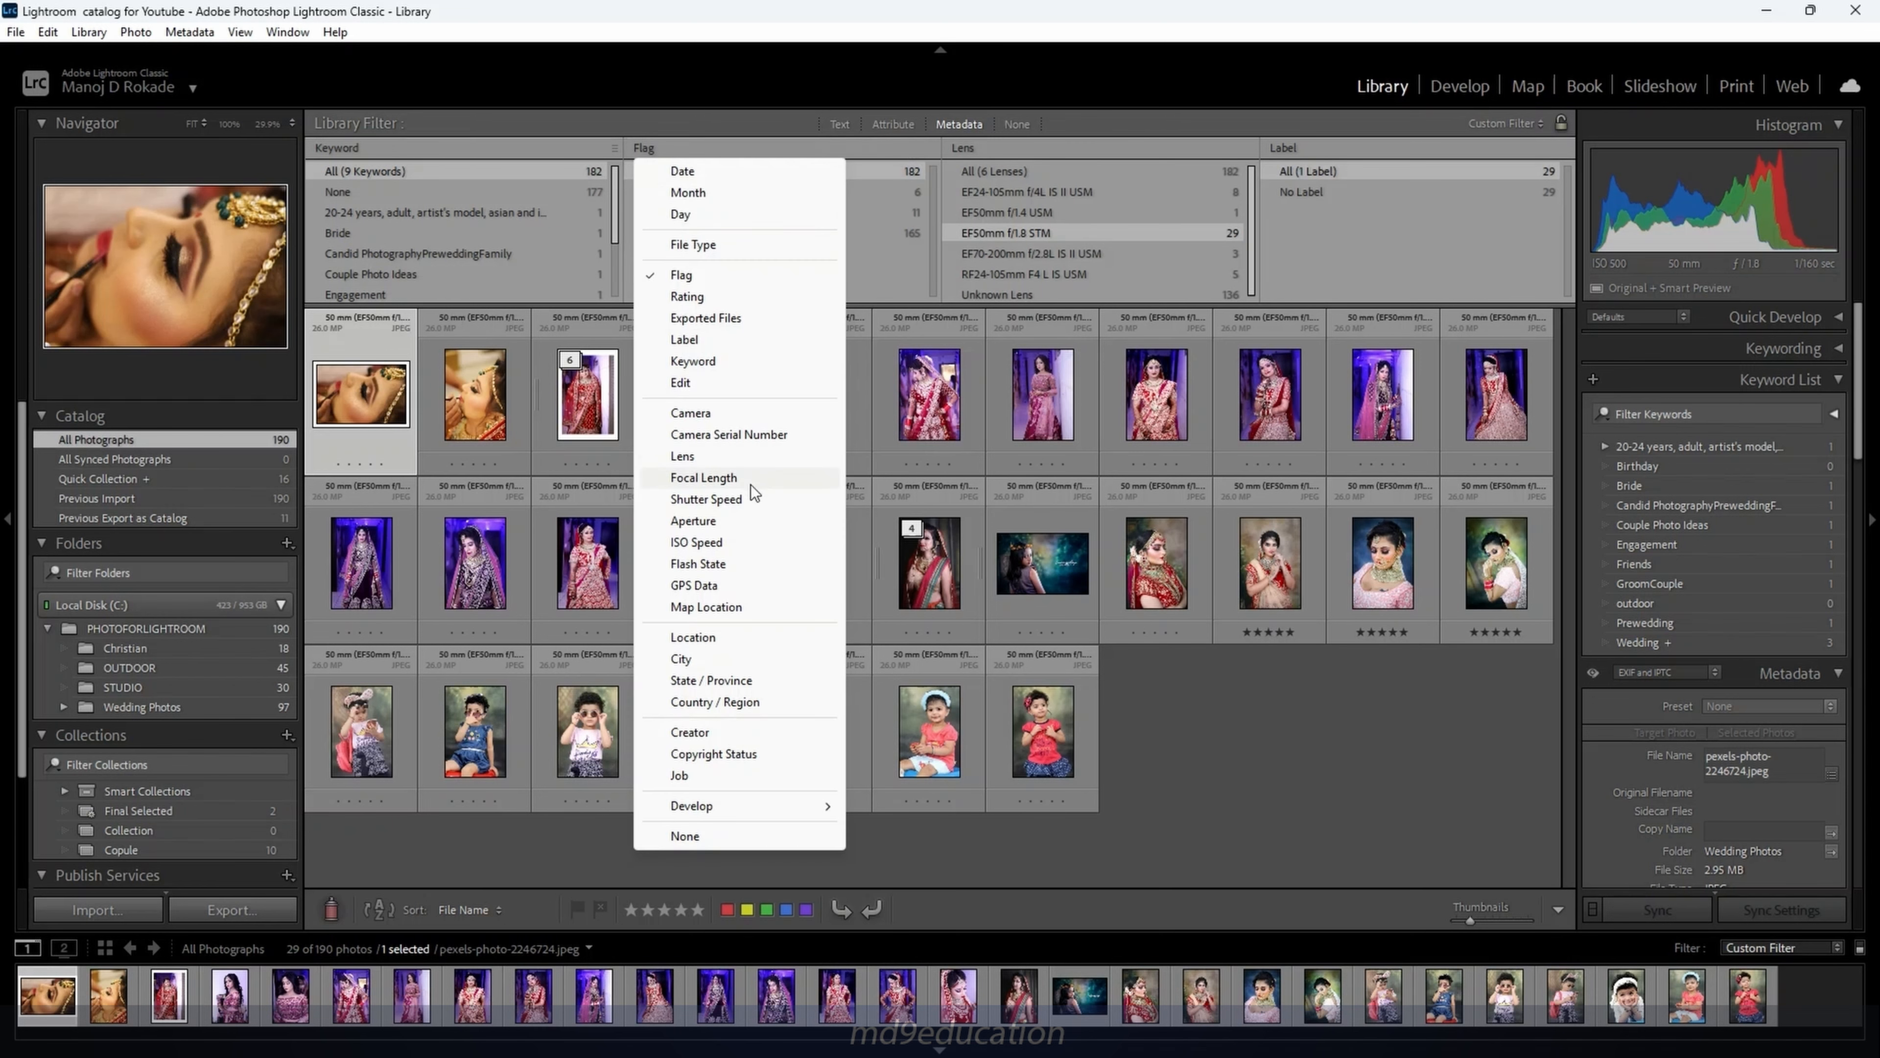
click(740, 518)
Filter by apertures f/1.4, f/1.8, f/2.0, f/2.8, f/3.5 and f/9.0 in turn
click(699, 190)
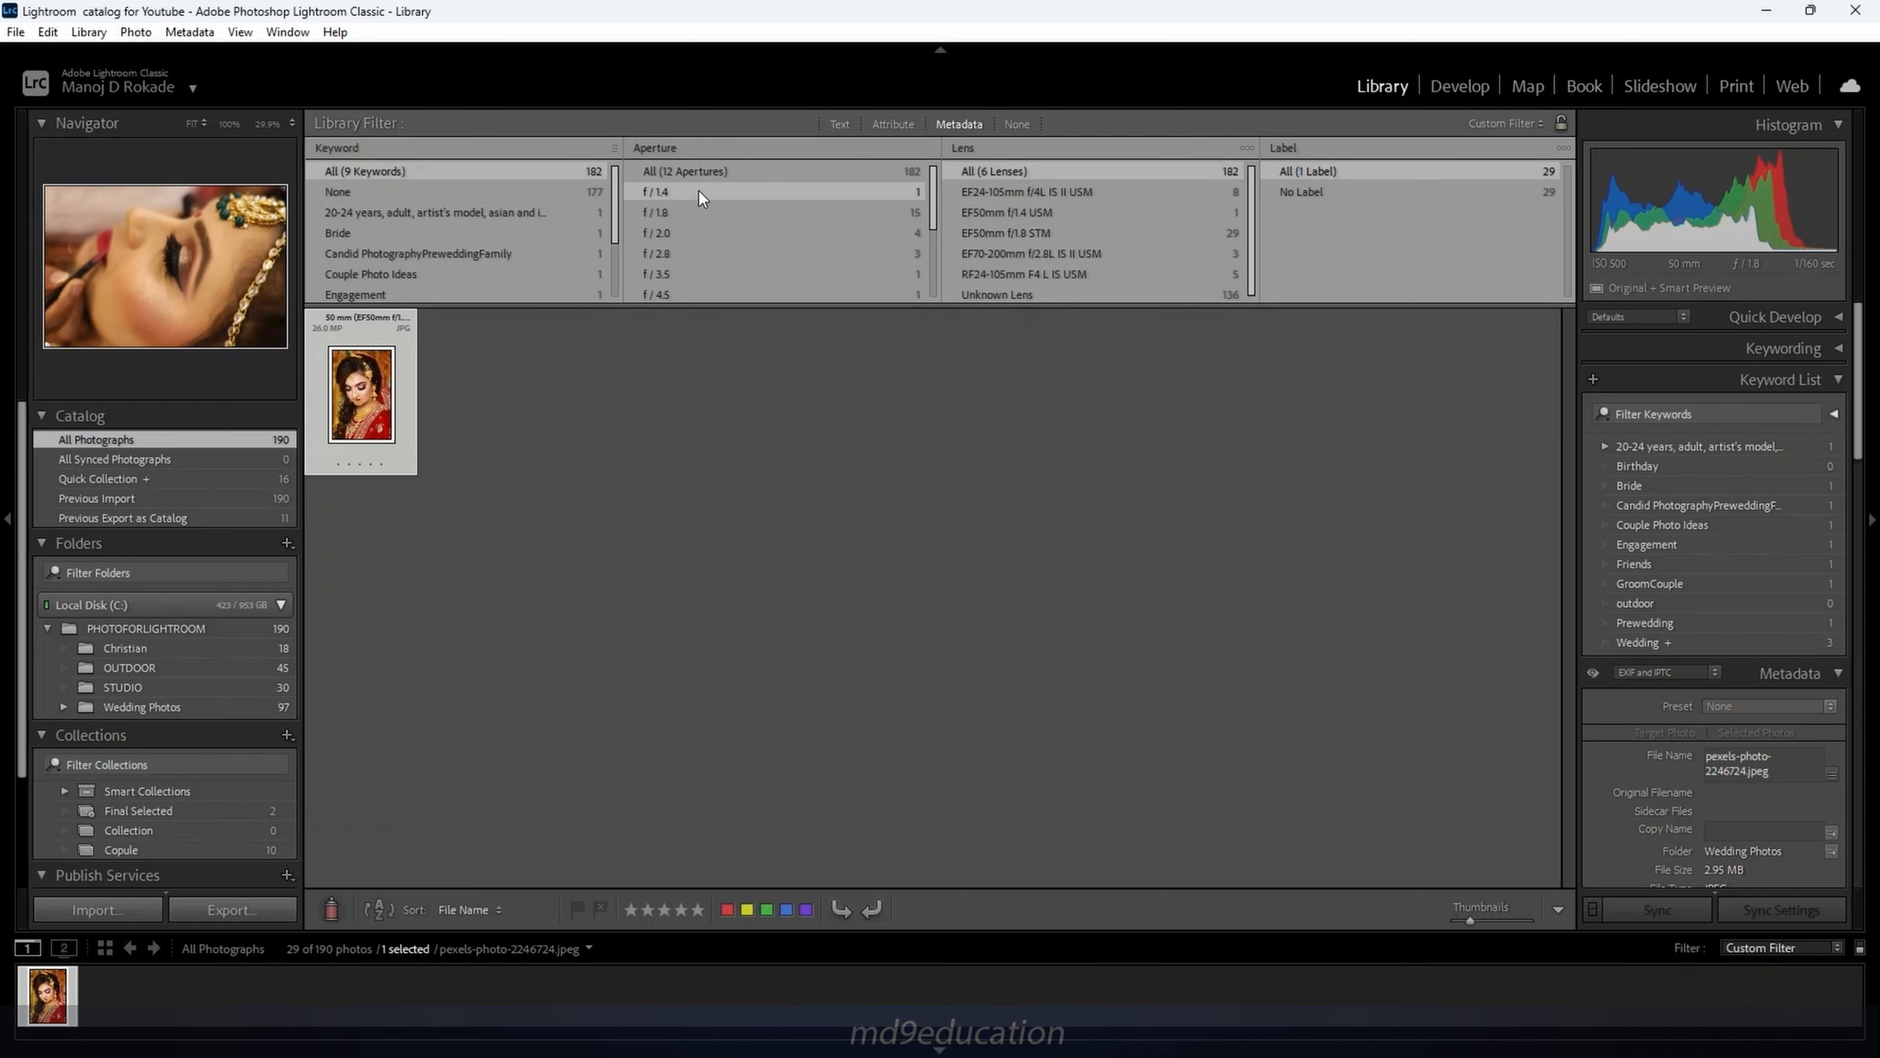
click(695, 212)
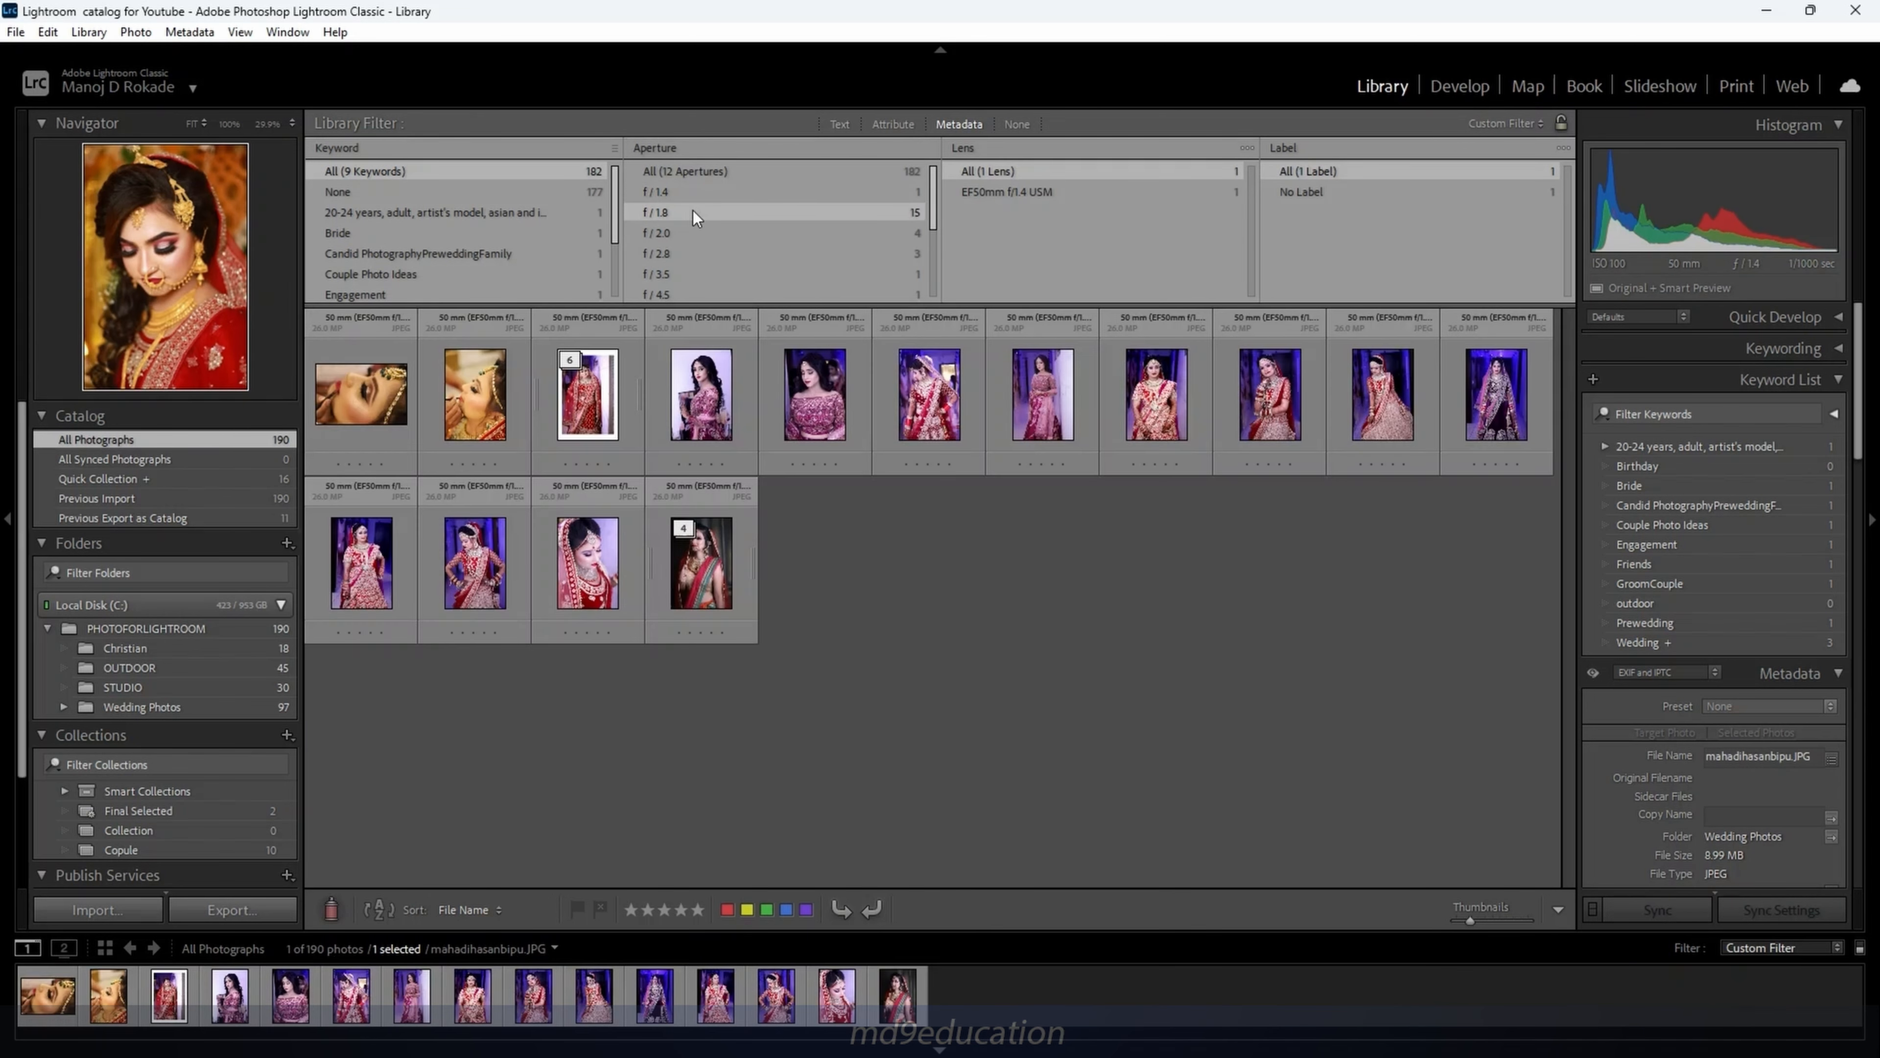
click(686, 232)
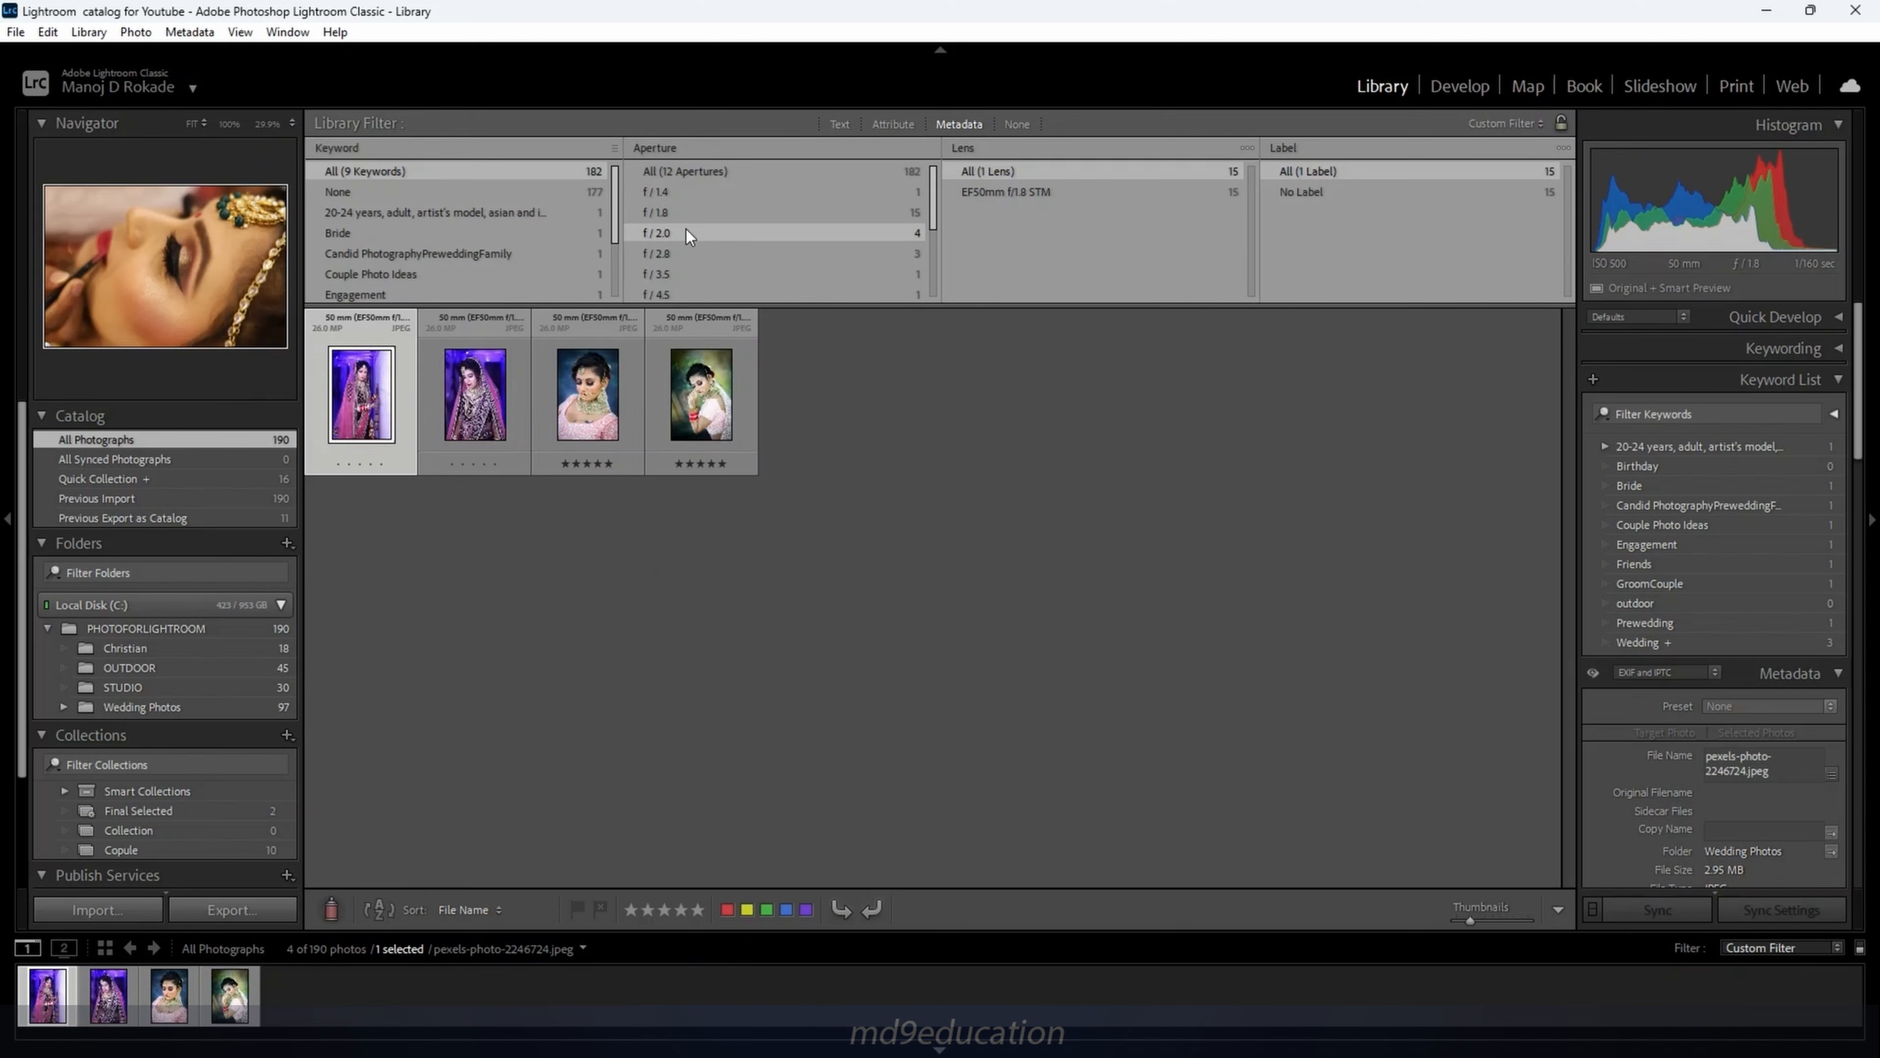
click(701, 258)
click(701, 273)
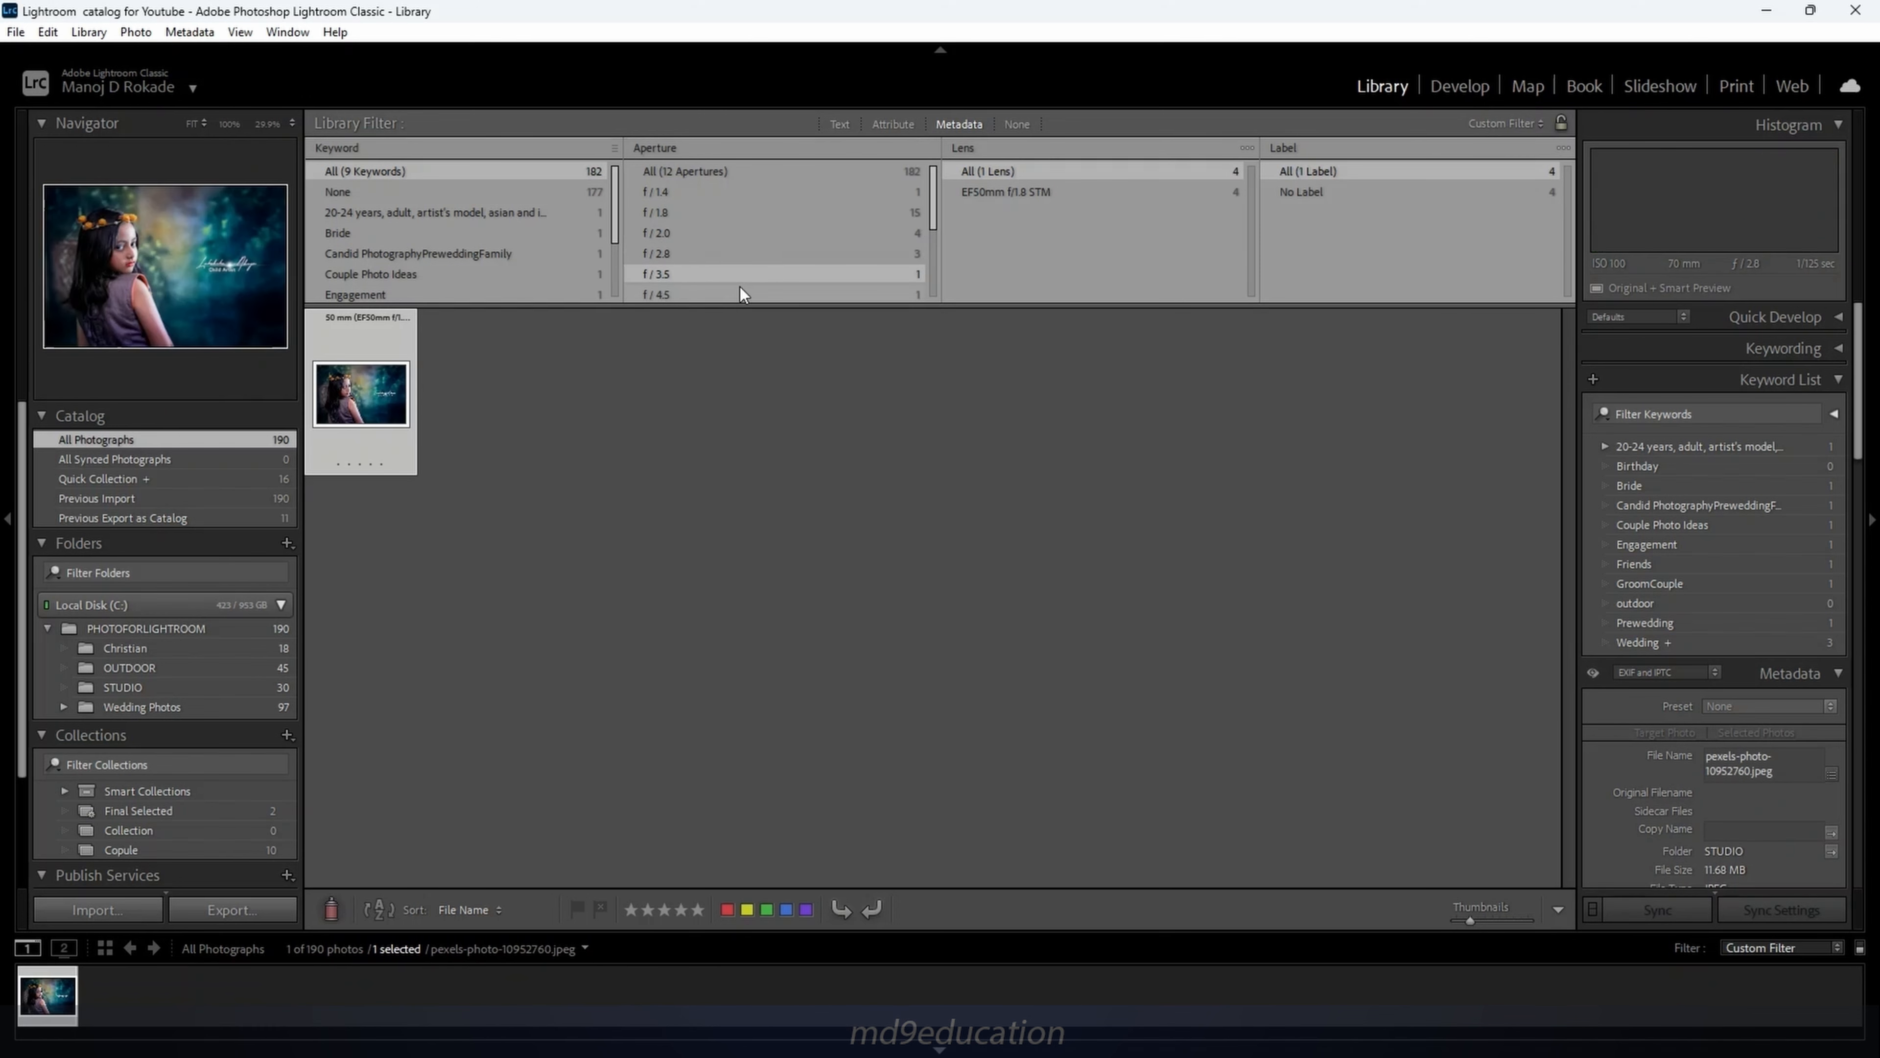
scroll(733, 286, down, 2)
scroll(733, 287, down, 1)
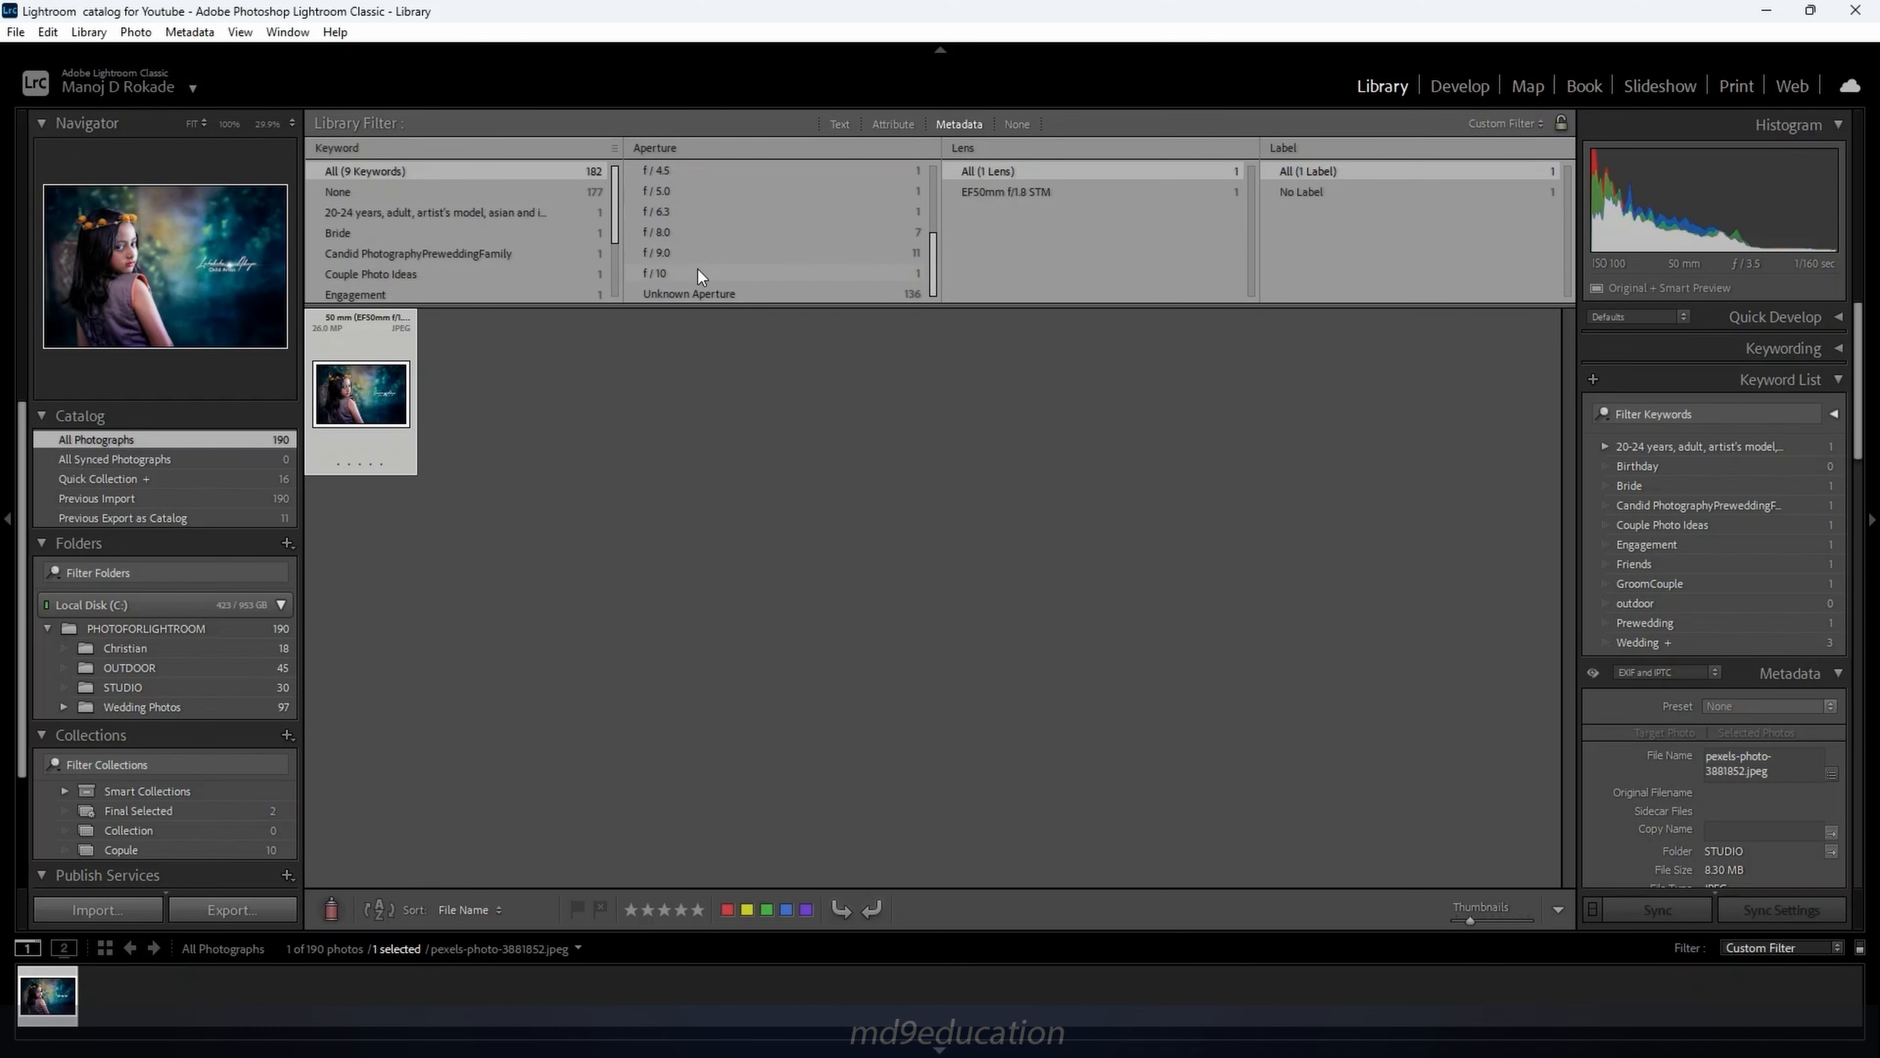
click(740, 252)
Leave the Lens column unchanged and set the Library filter to None
click(1170, 152)
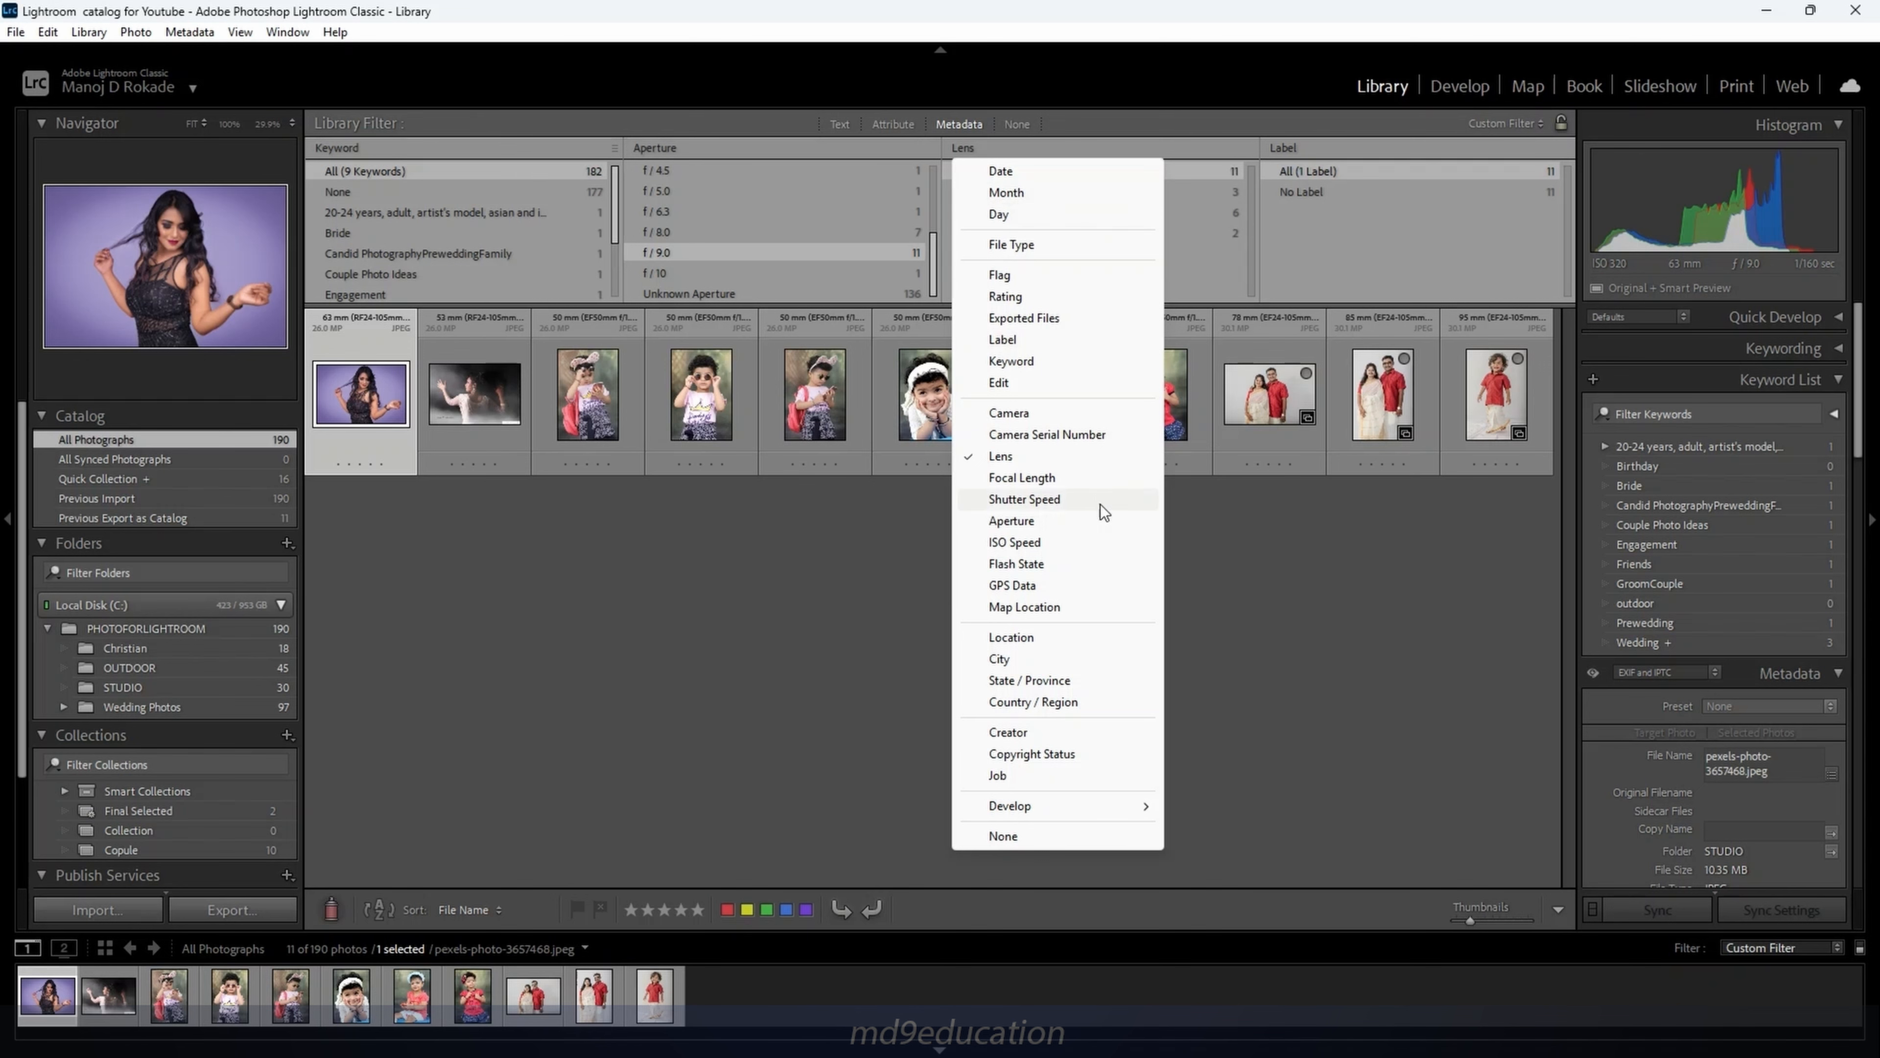
click(1092, 526)
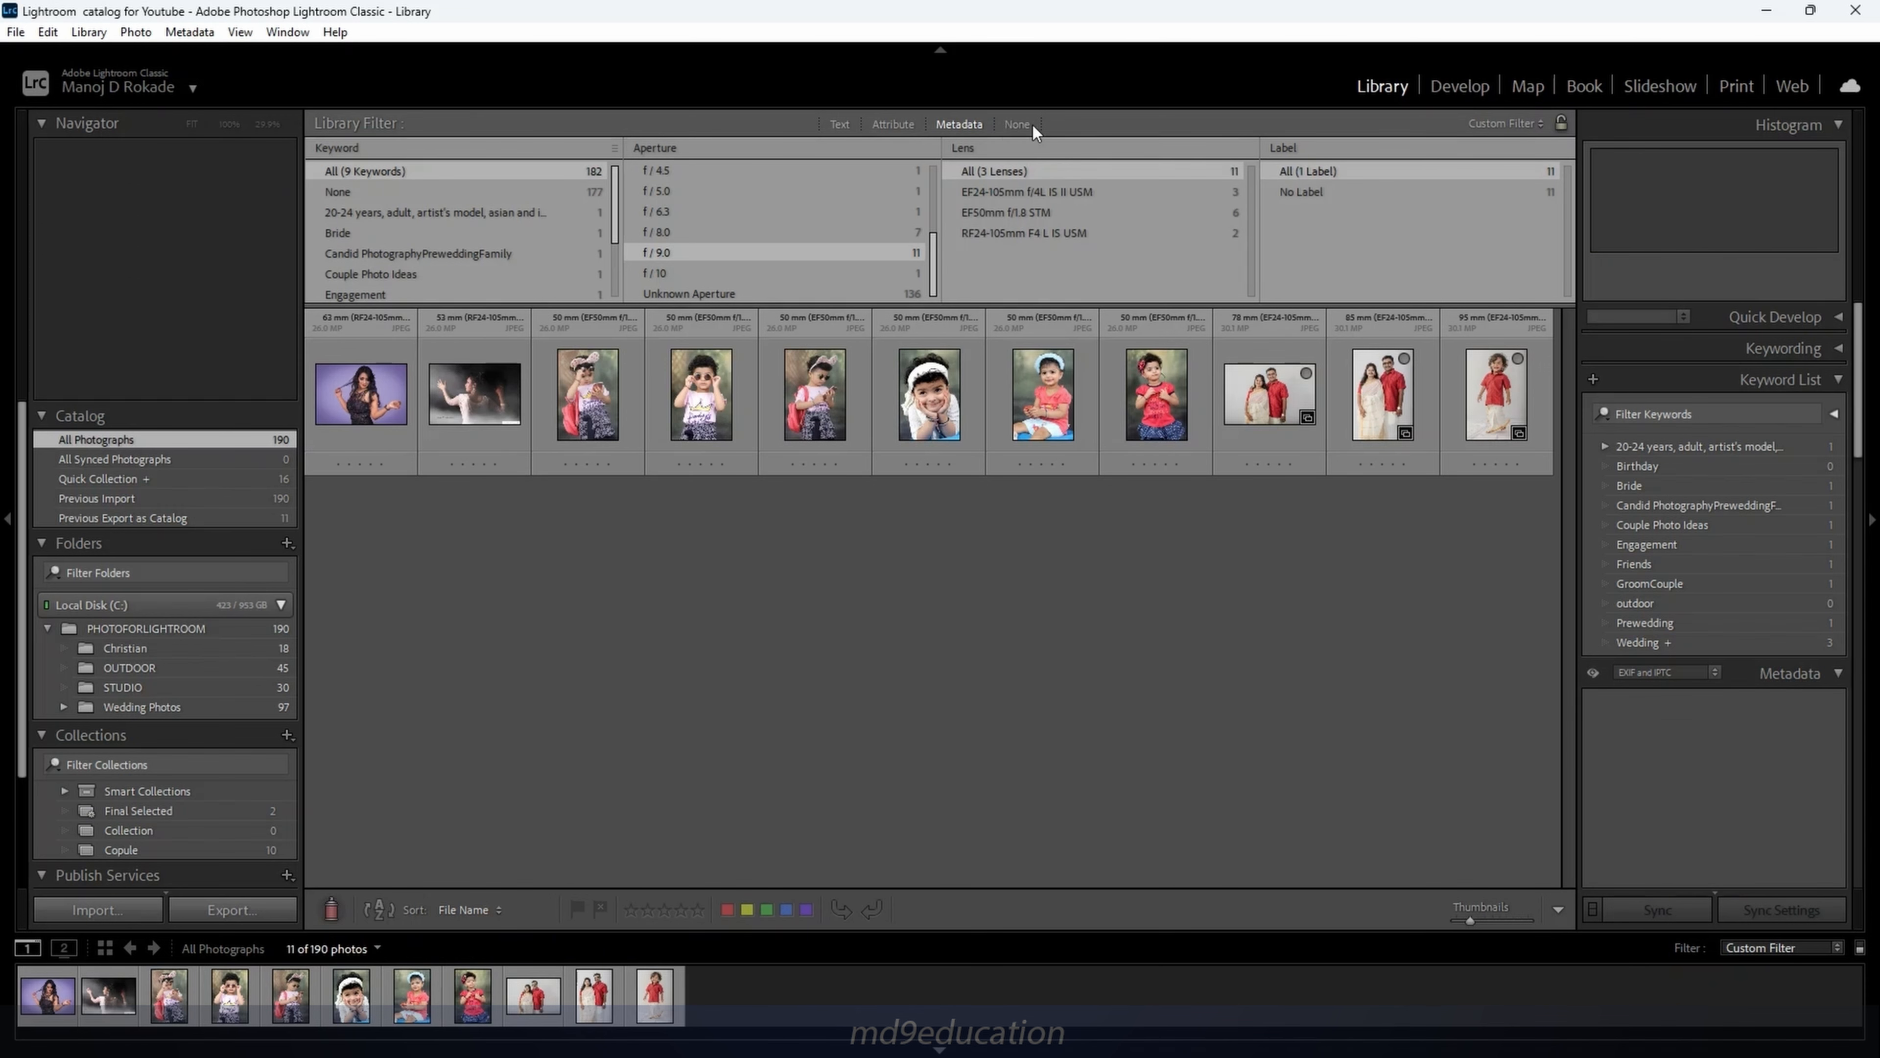
click(1018, 124)
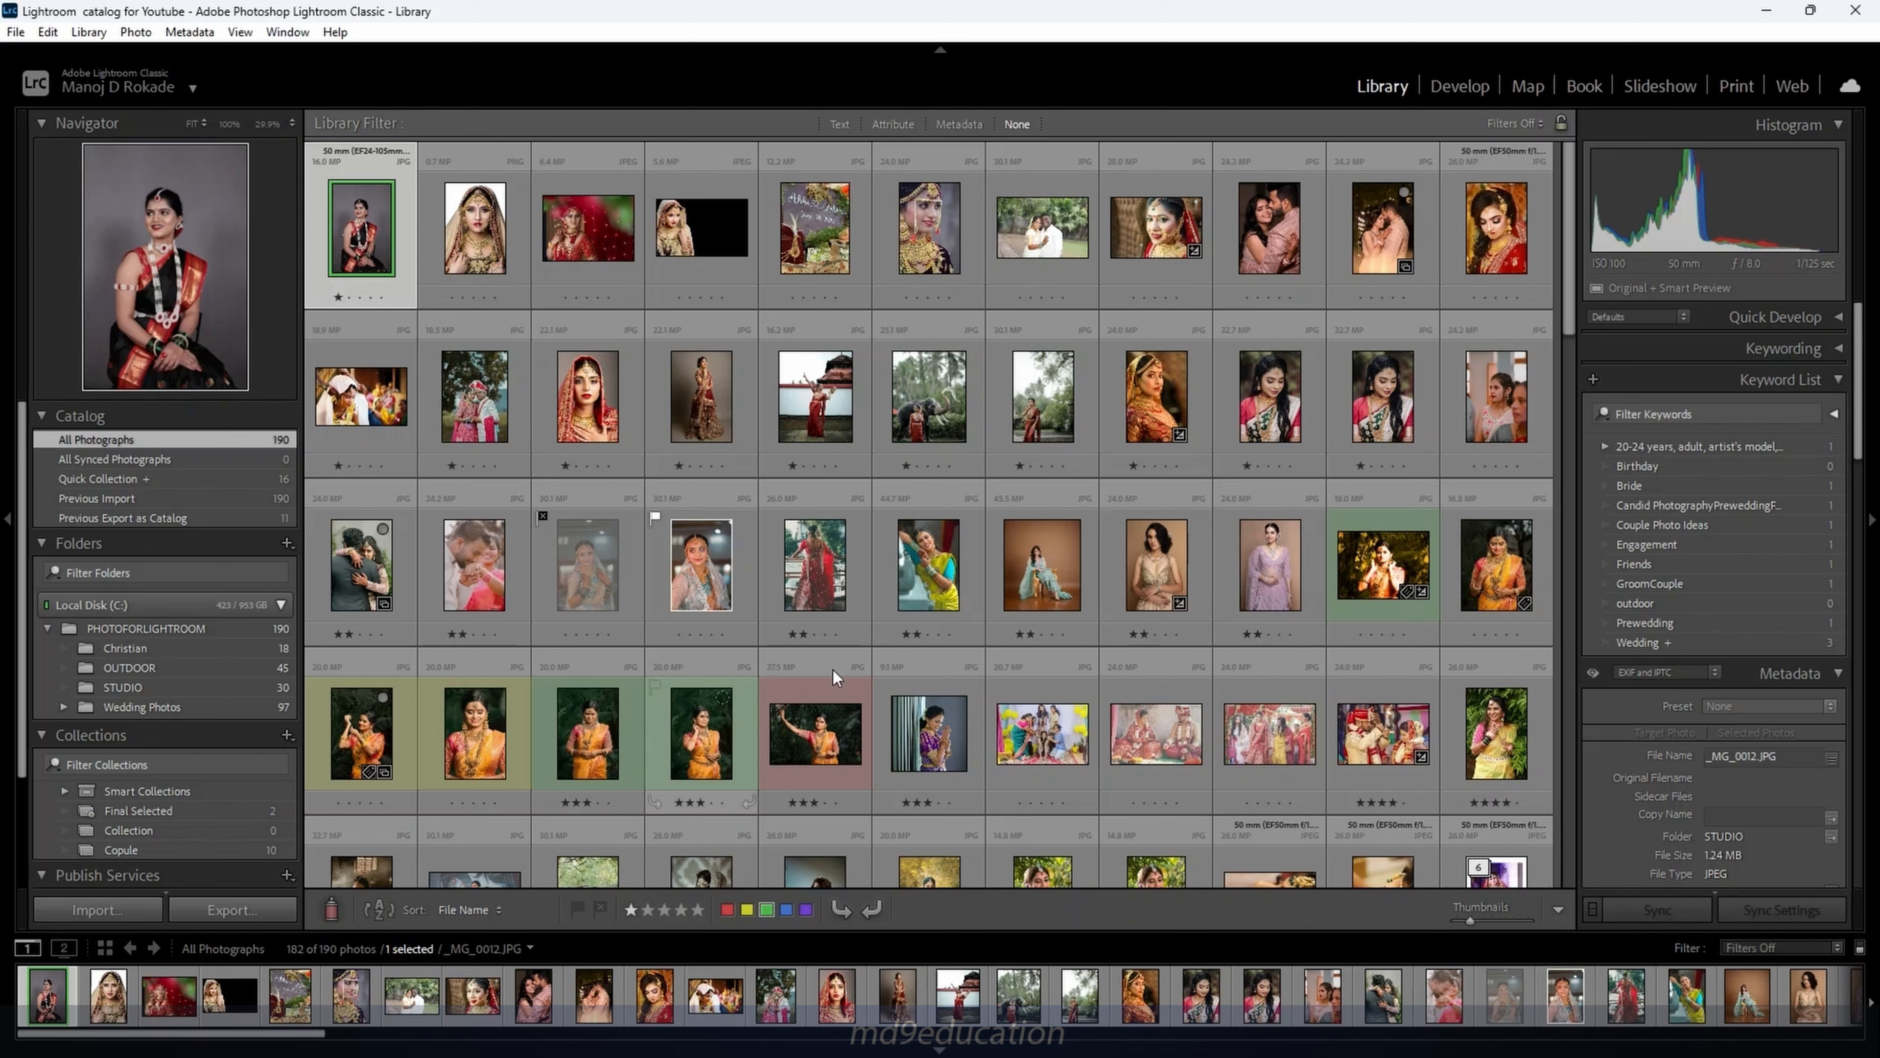
Select the yellow-sari portrait at the right end of grid row three
click(1493, 580)
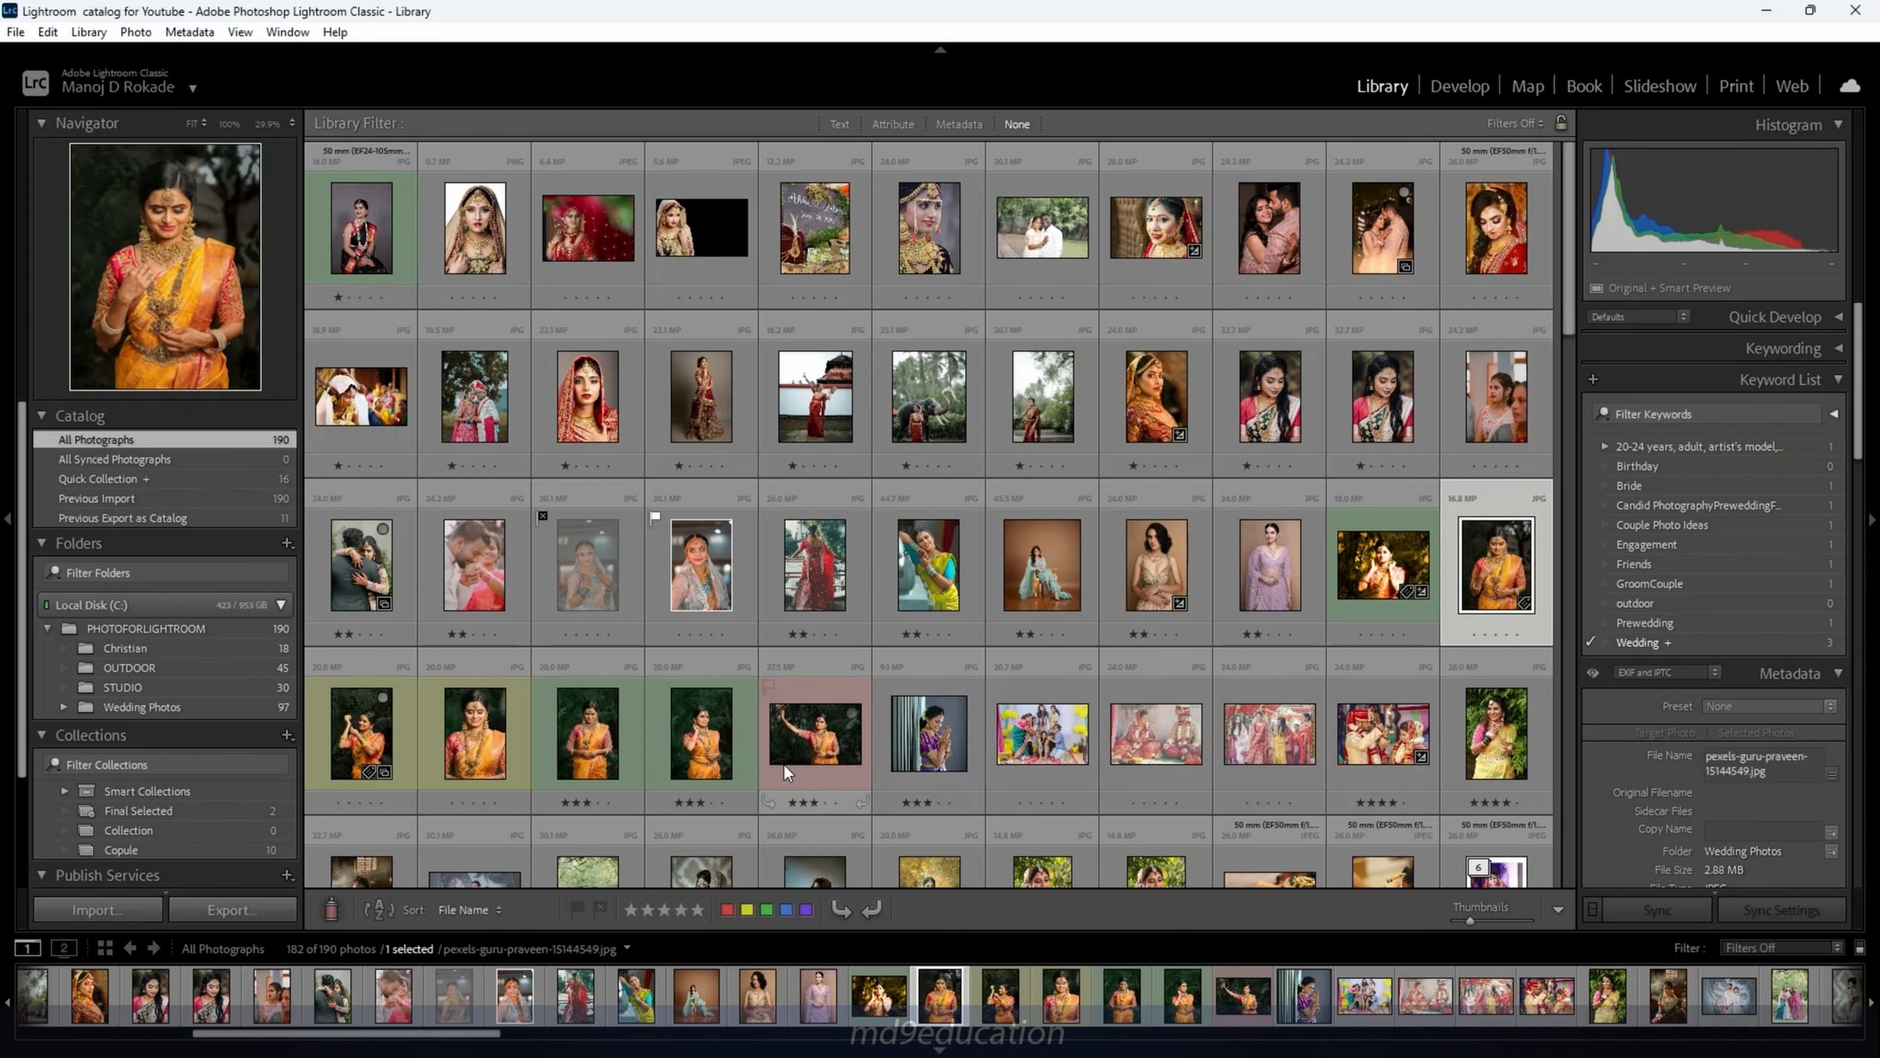
Extend the selection to six yellow-sari photos, compare them in Survey view, return to Grid
shift+click(800, 752)
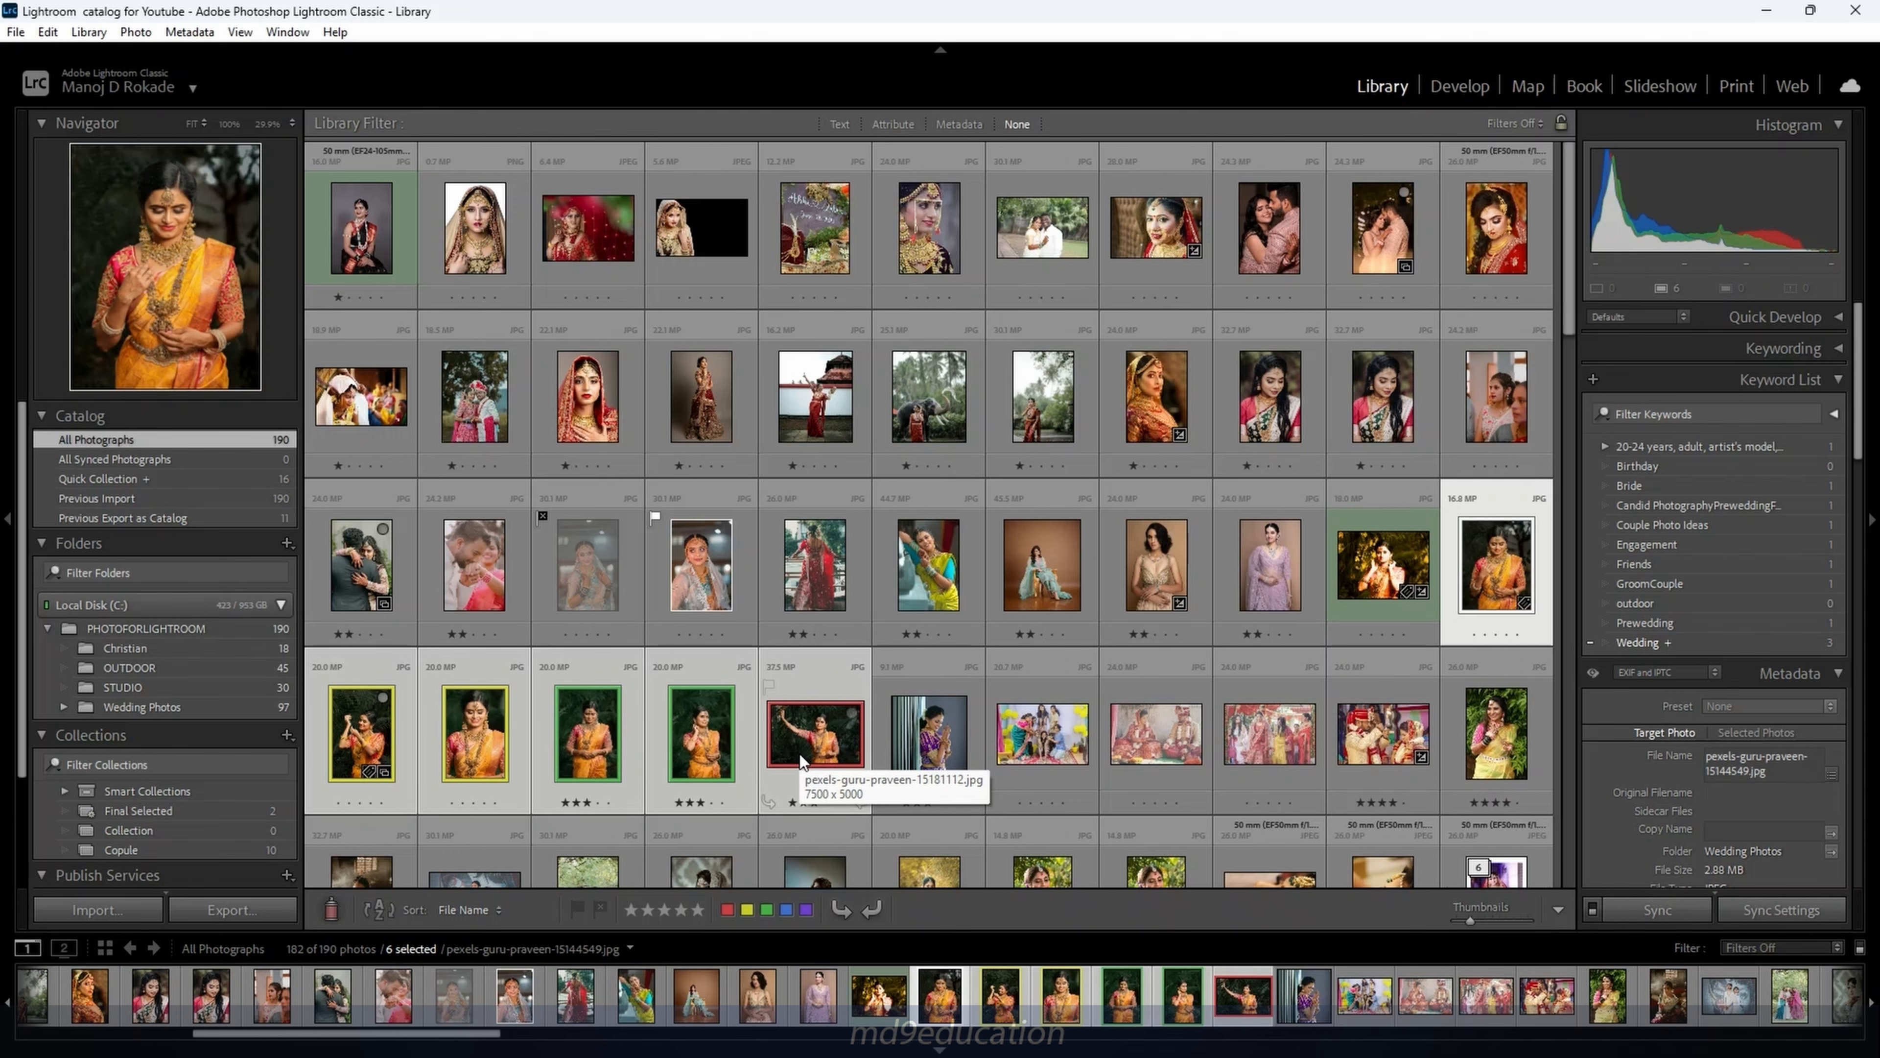
key(n)
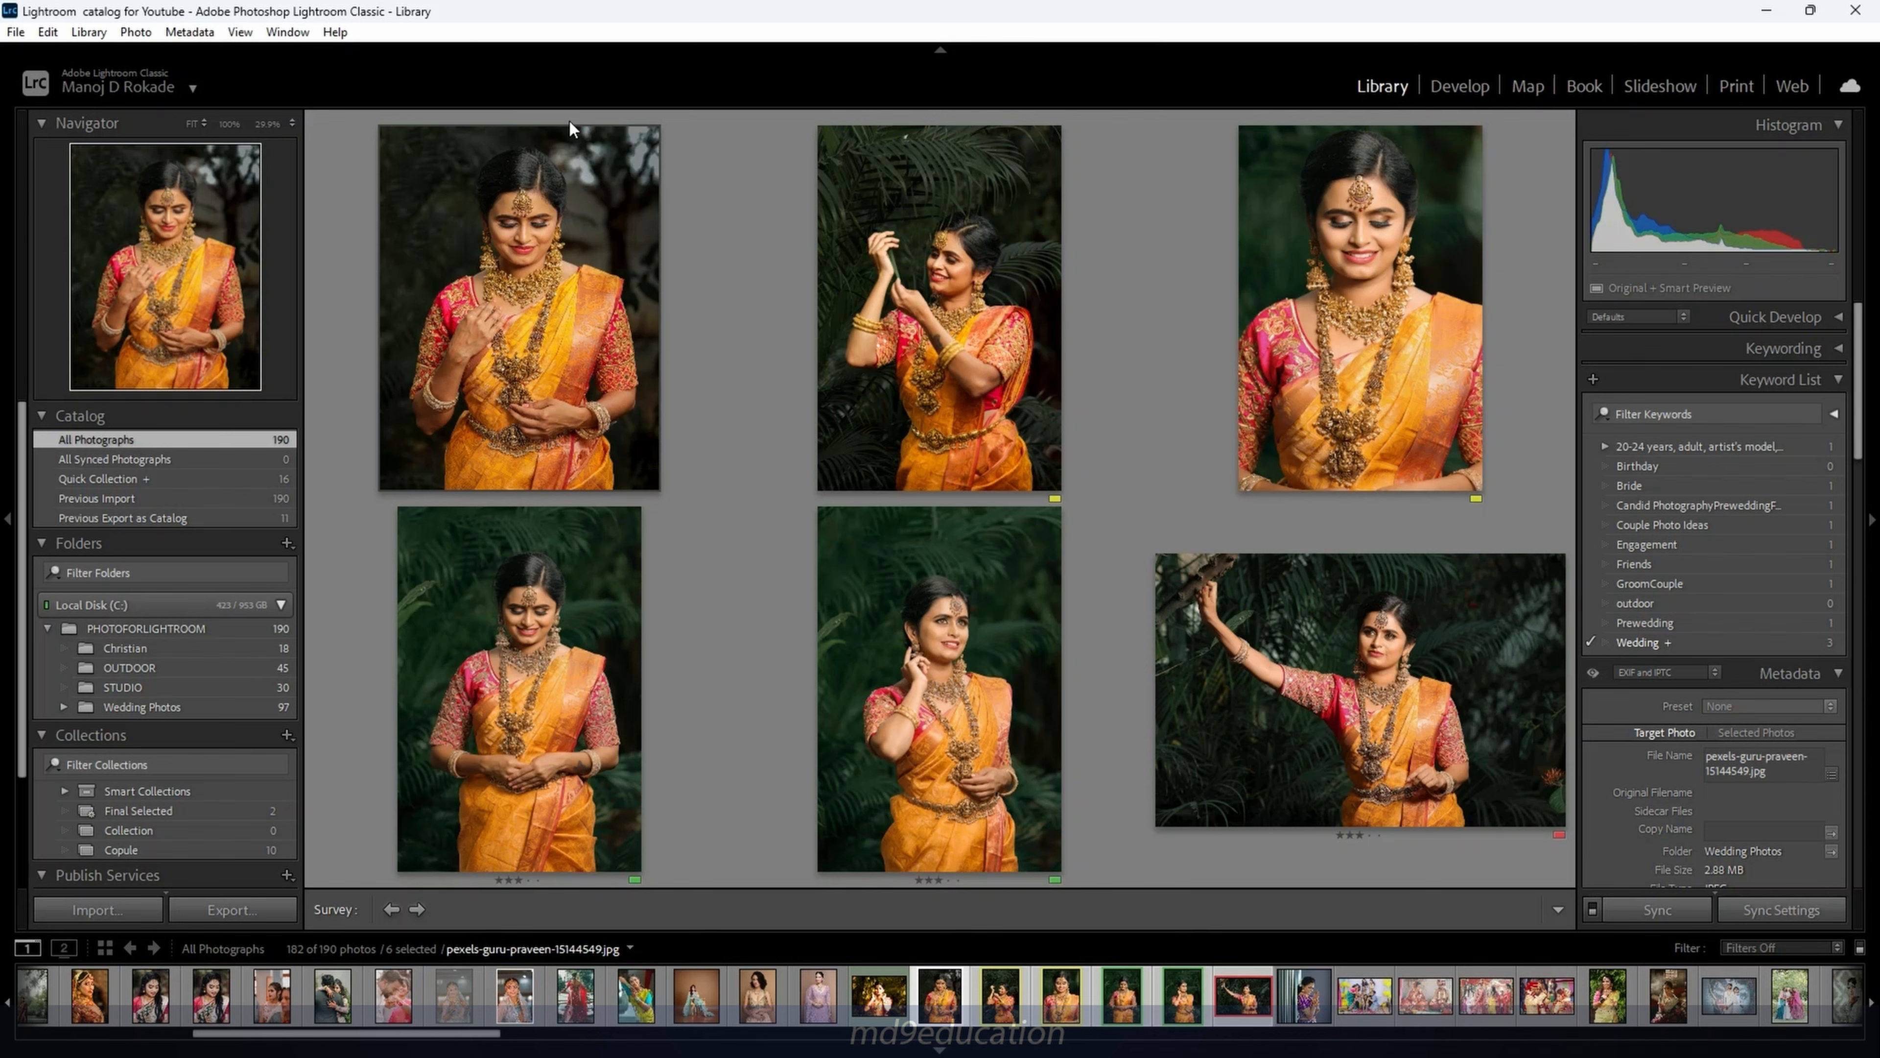
key(g)
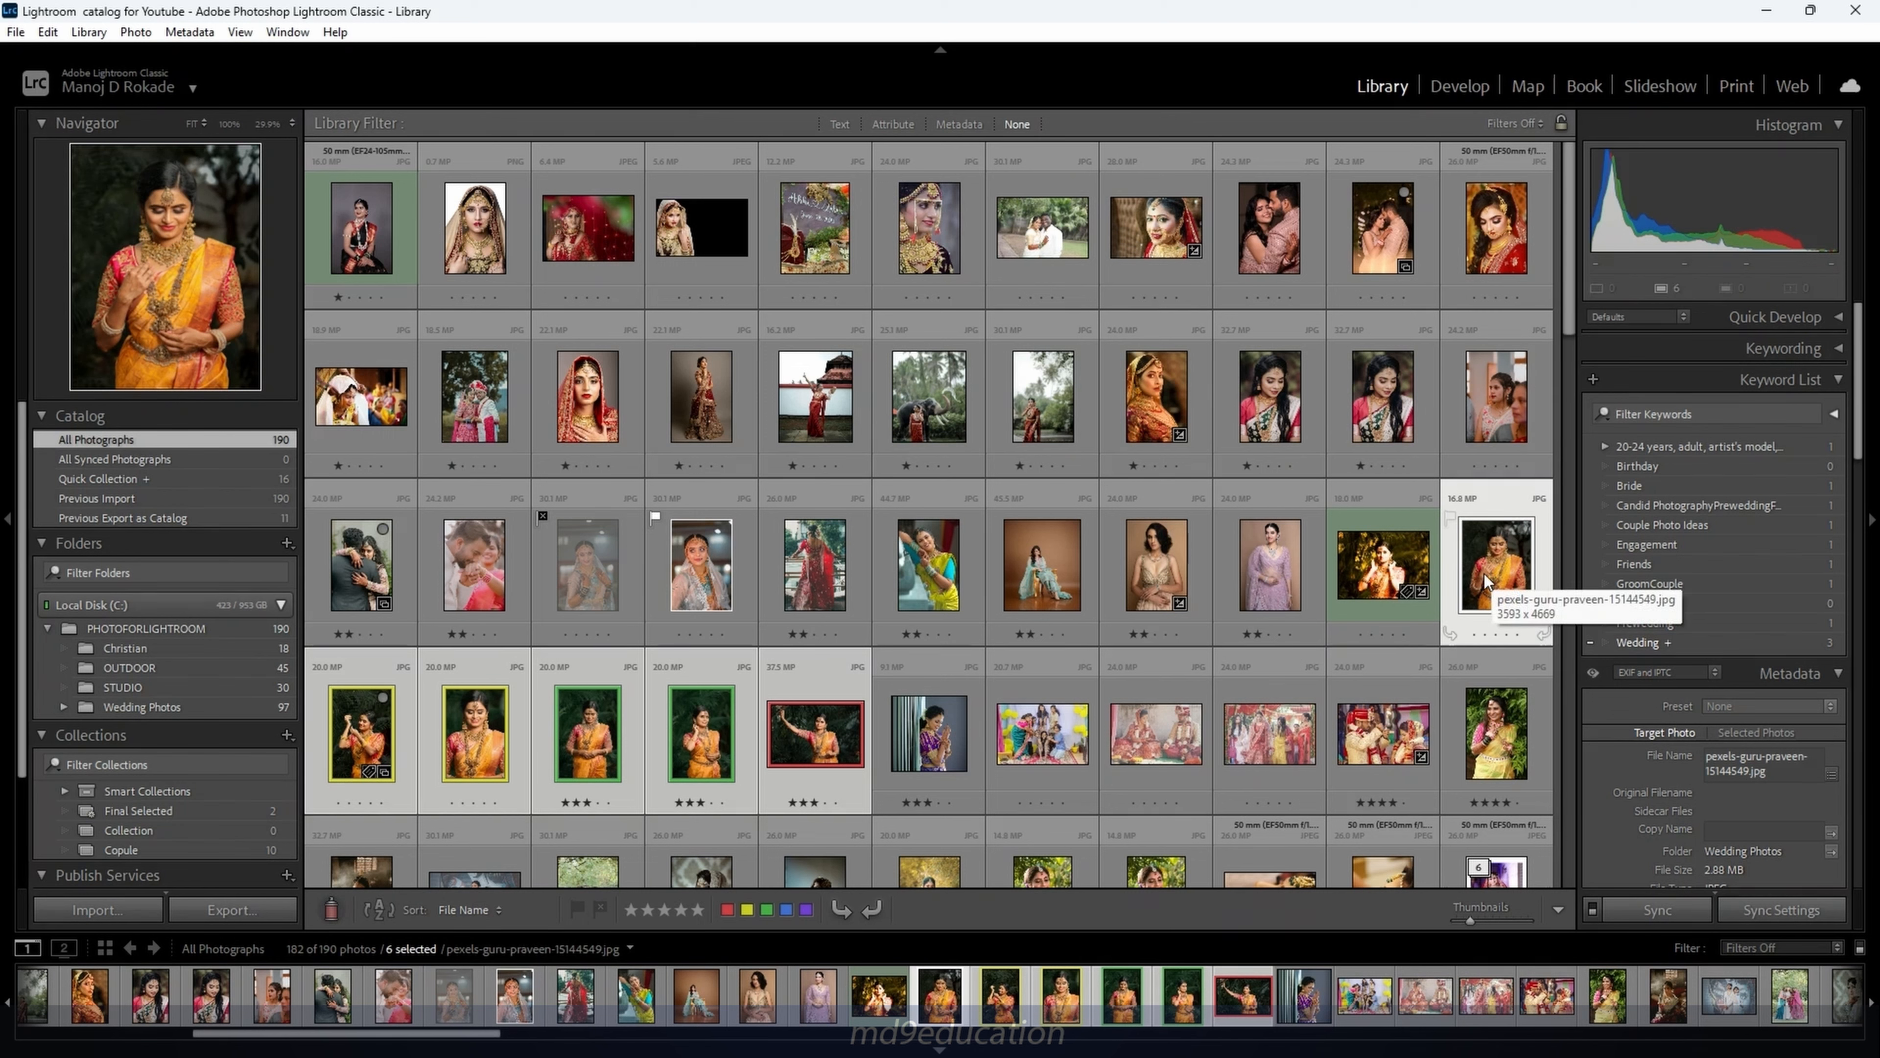
Stack the six yellow-sari portraits, then expand and collapse the new stack
key(ctrl+g)
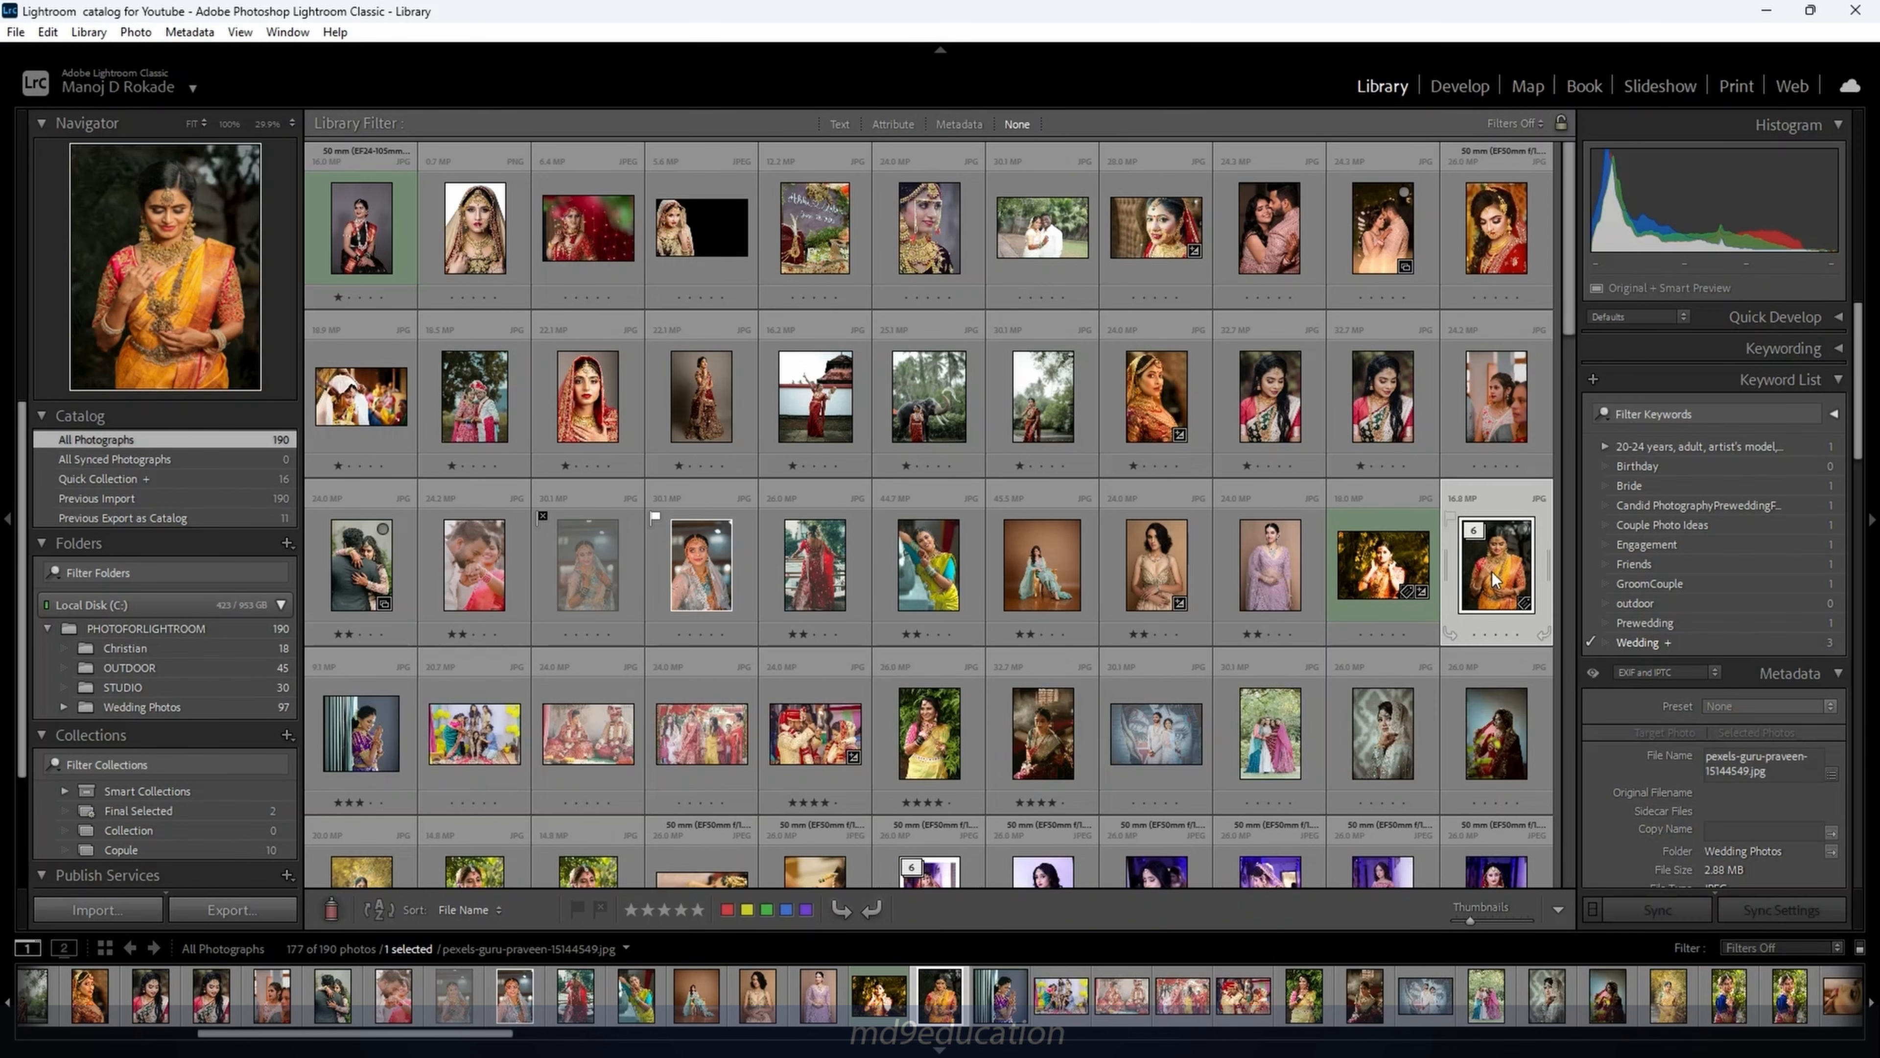
click(1476, 535)
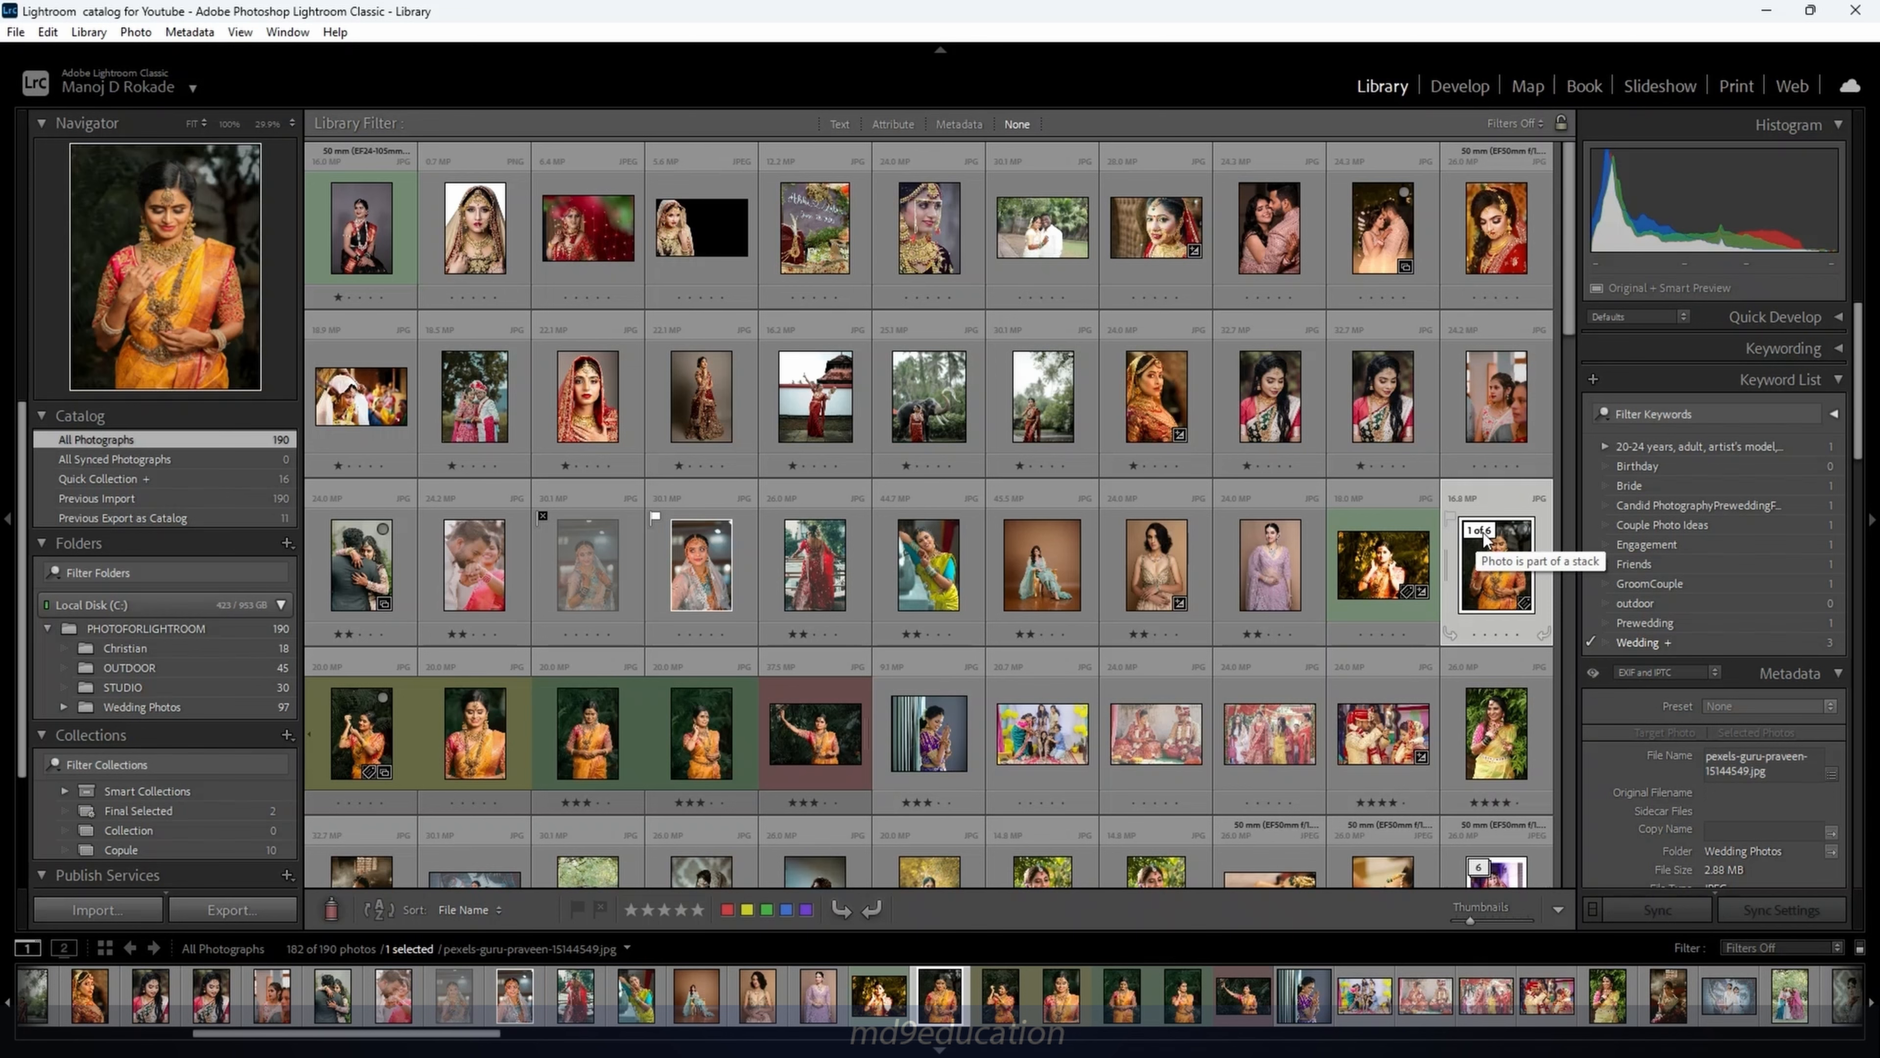
click(1478, 531)
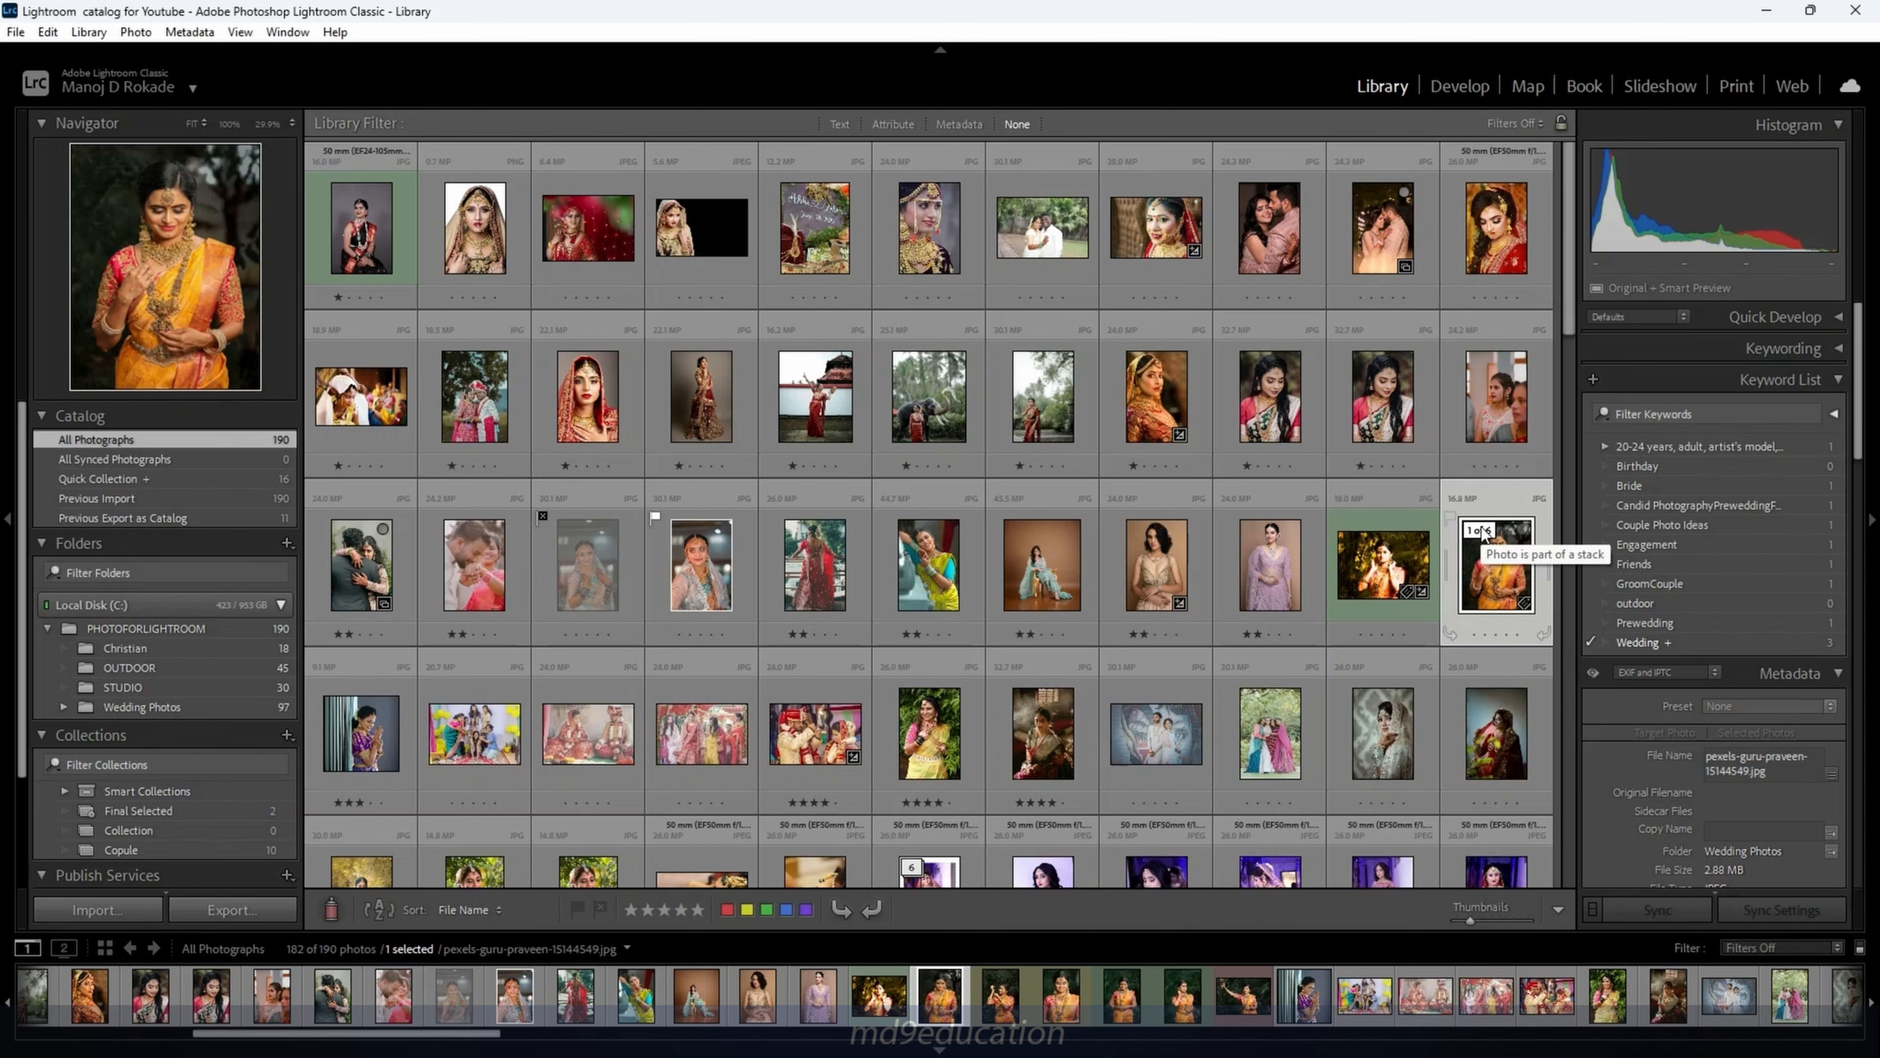
Group thirteen lehenga portraits into a stack, then select the first photo of the next series
scroll(1439, 603, down, 5)
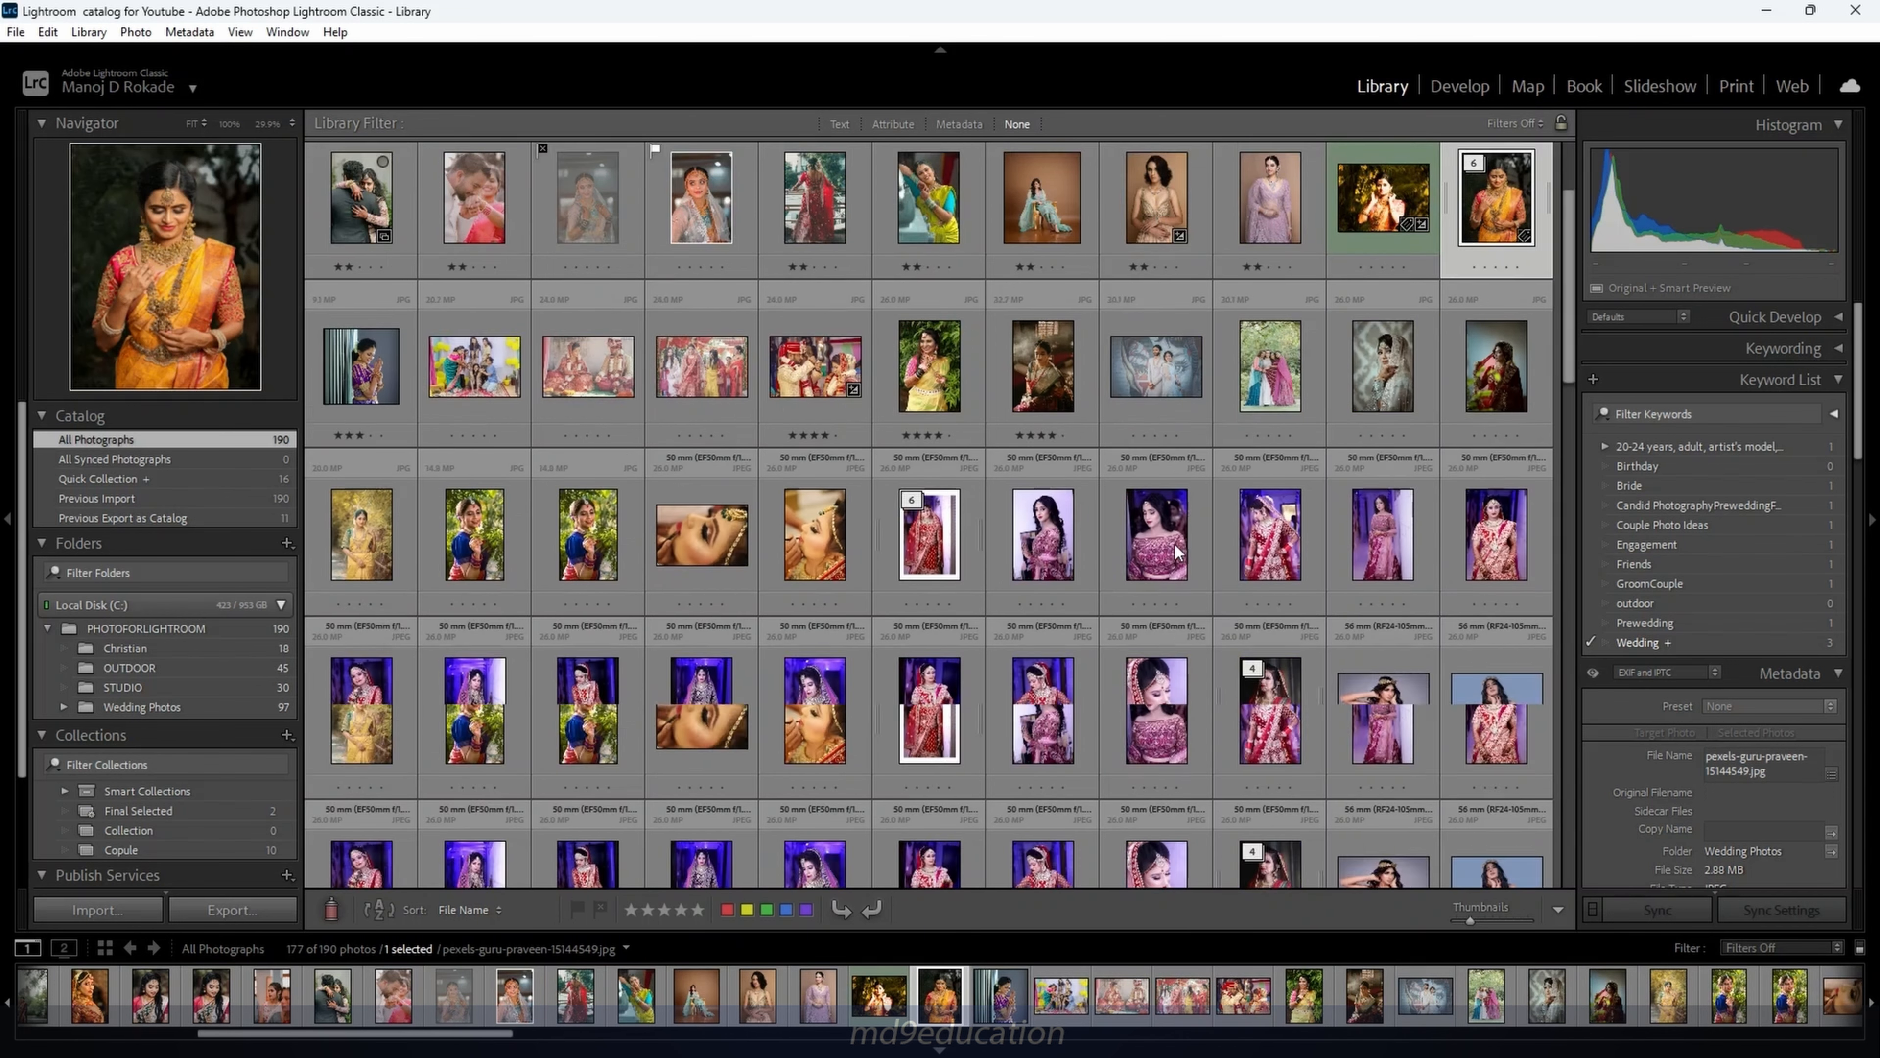
click(944, 359)
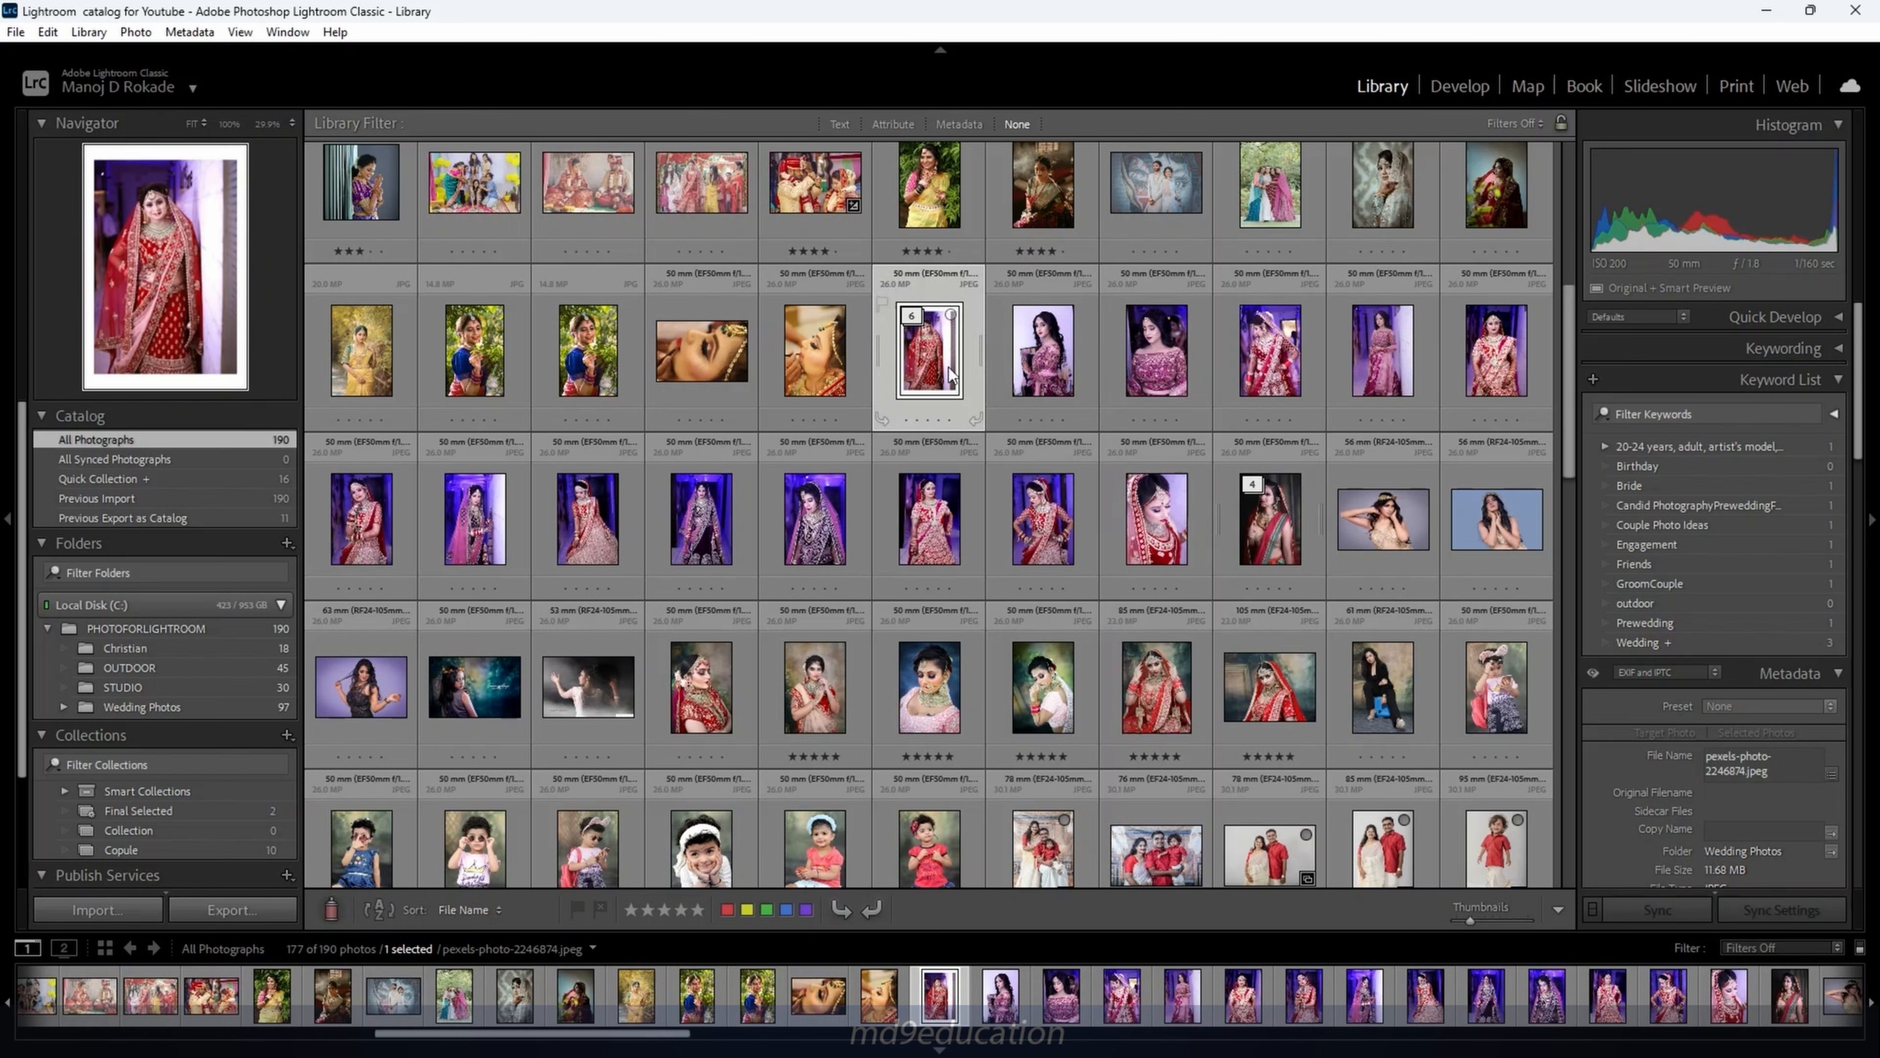
click(1063, 360)
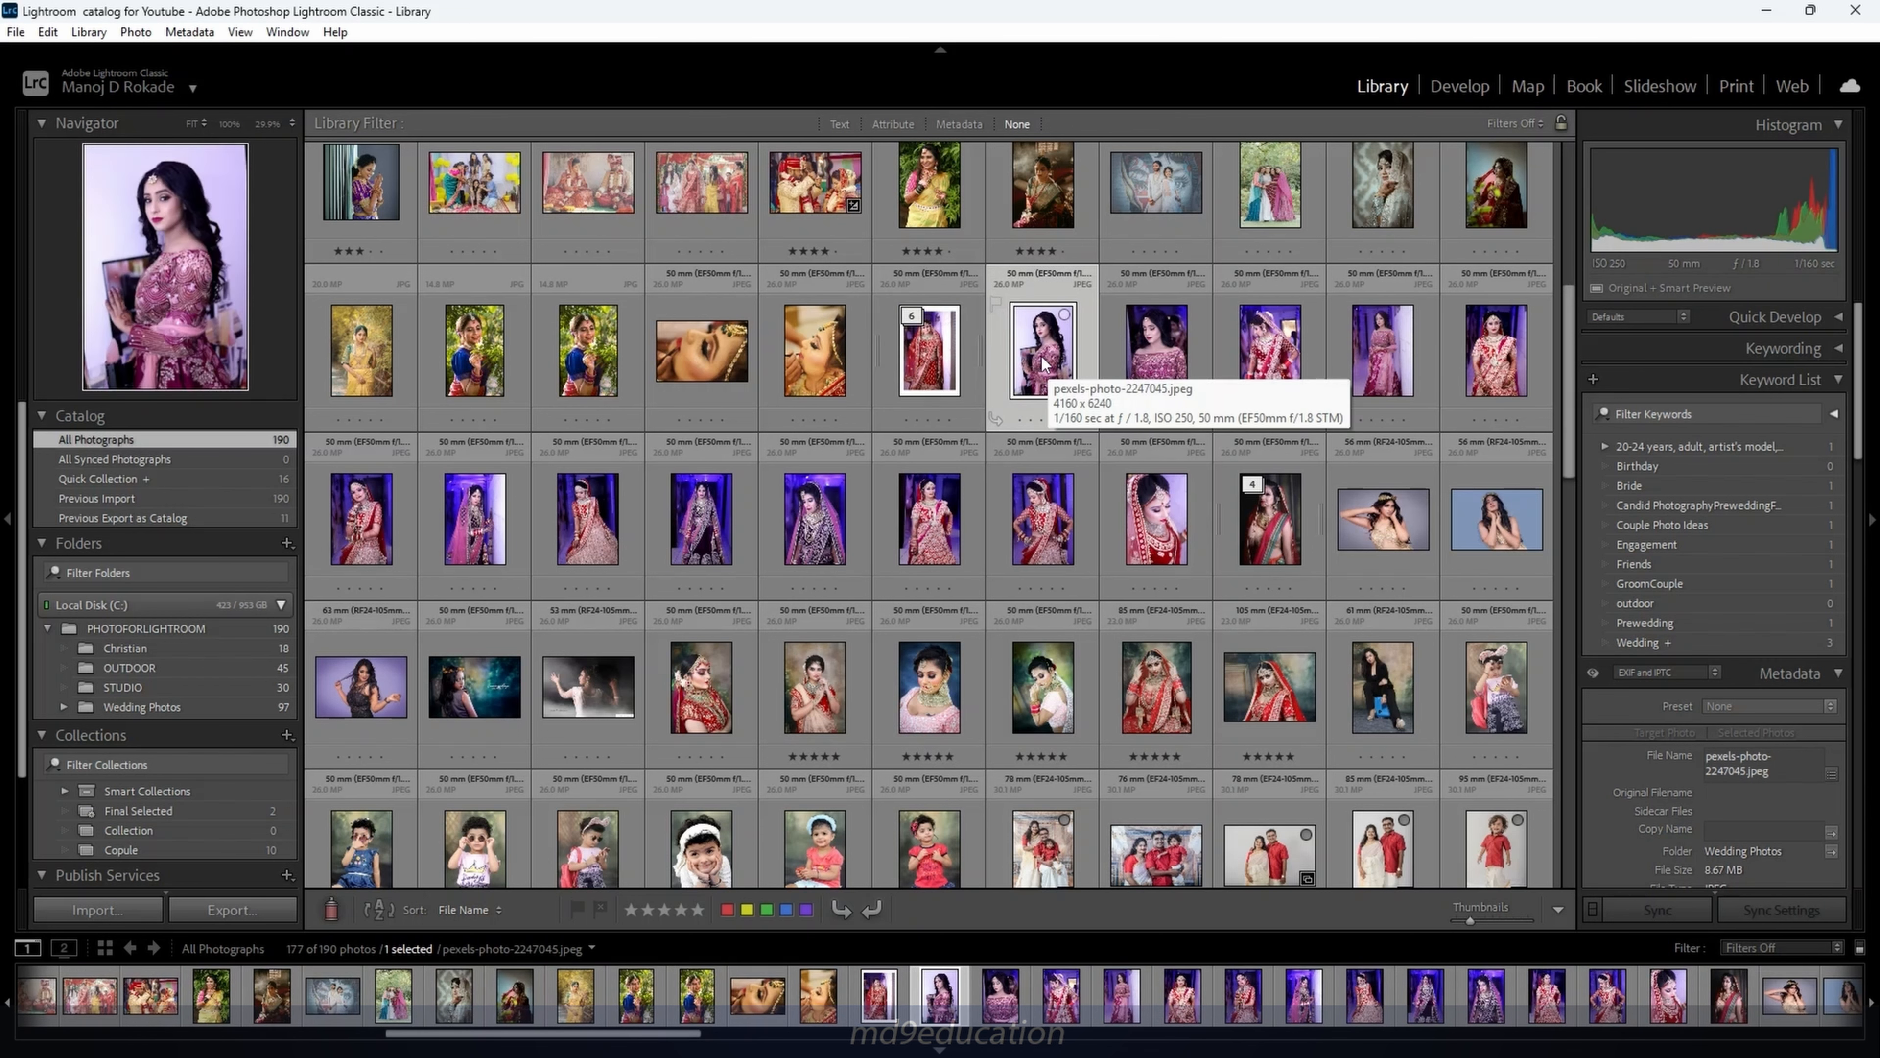
shift+click(1159, 550)
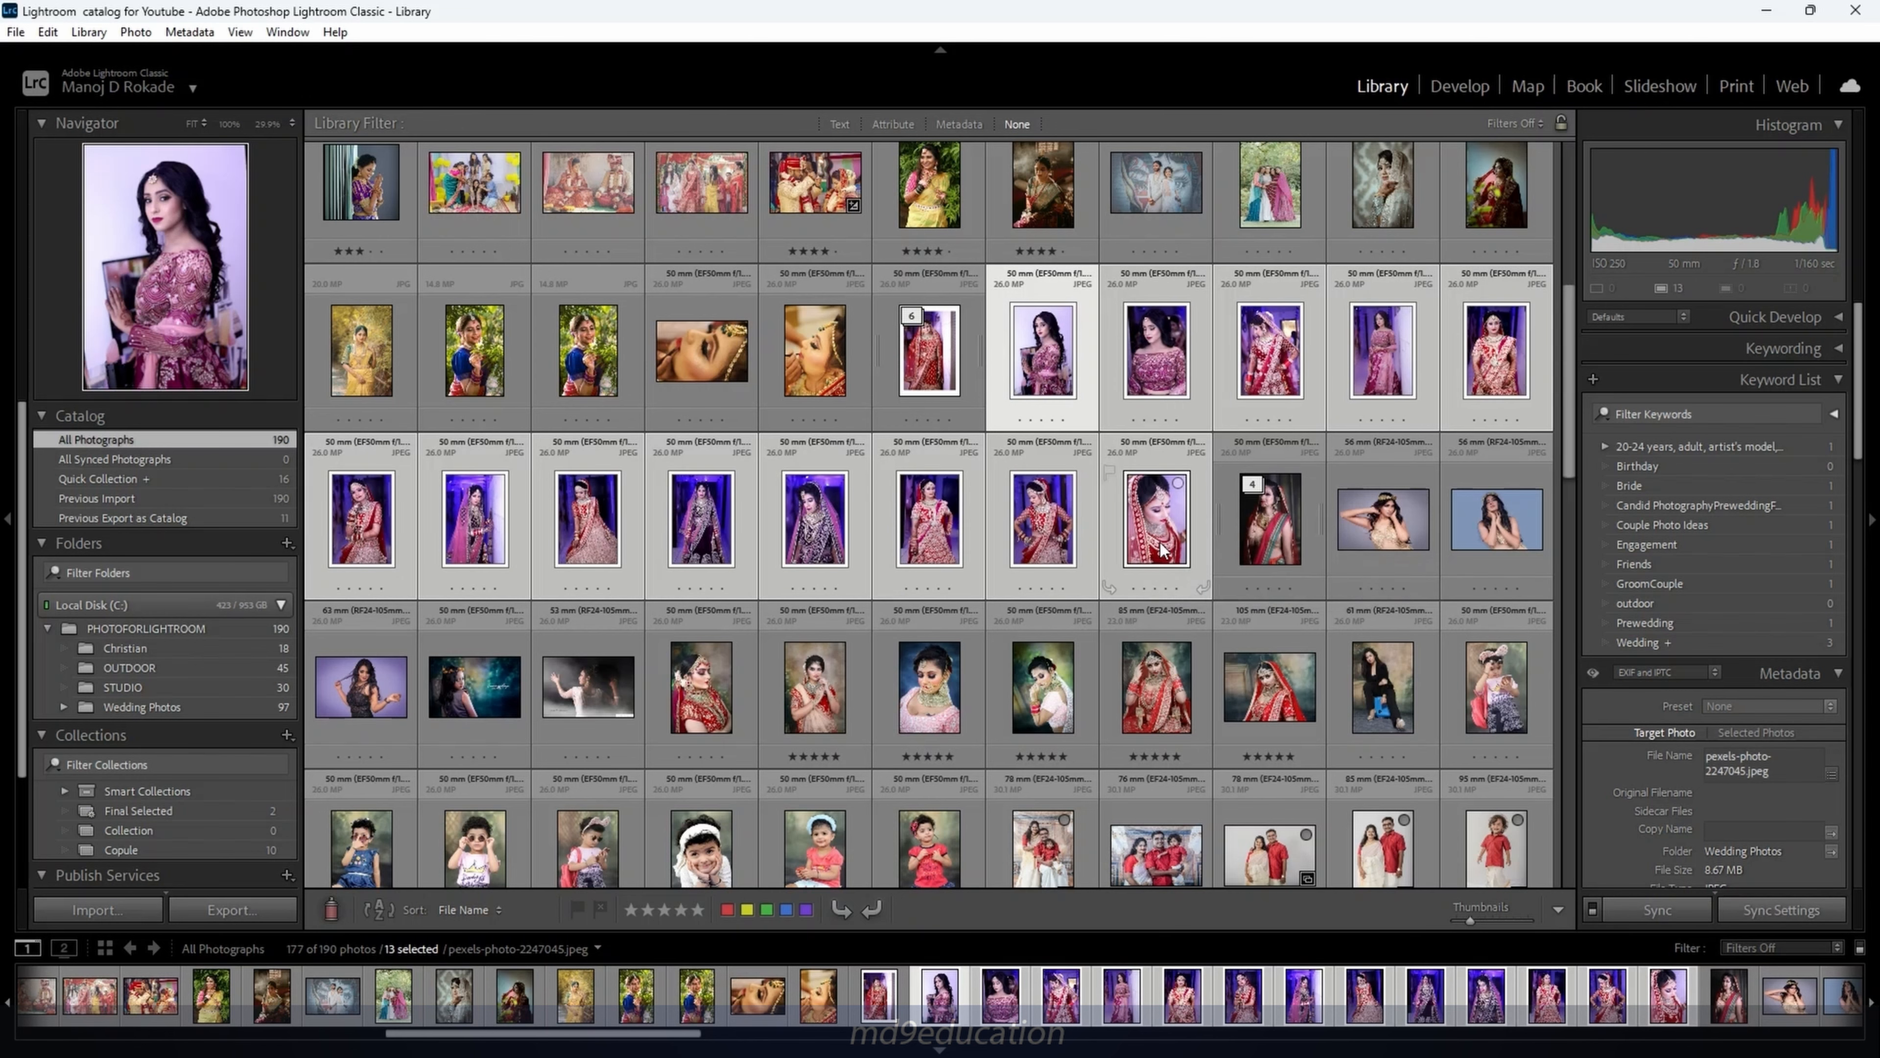
key(ctrl+g)
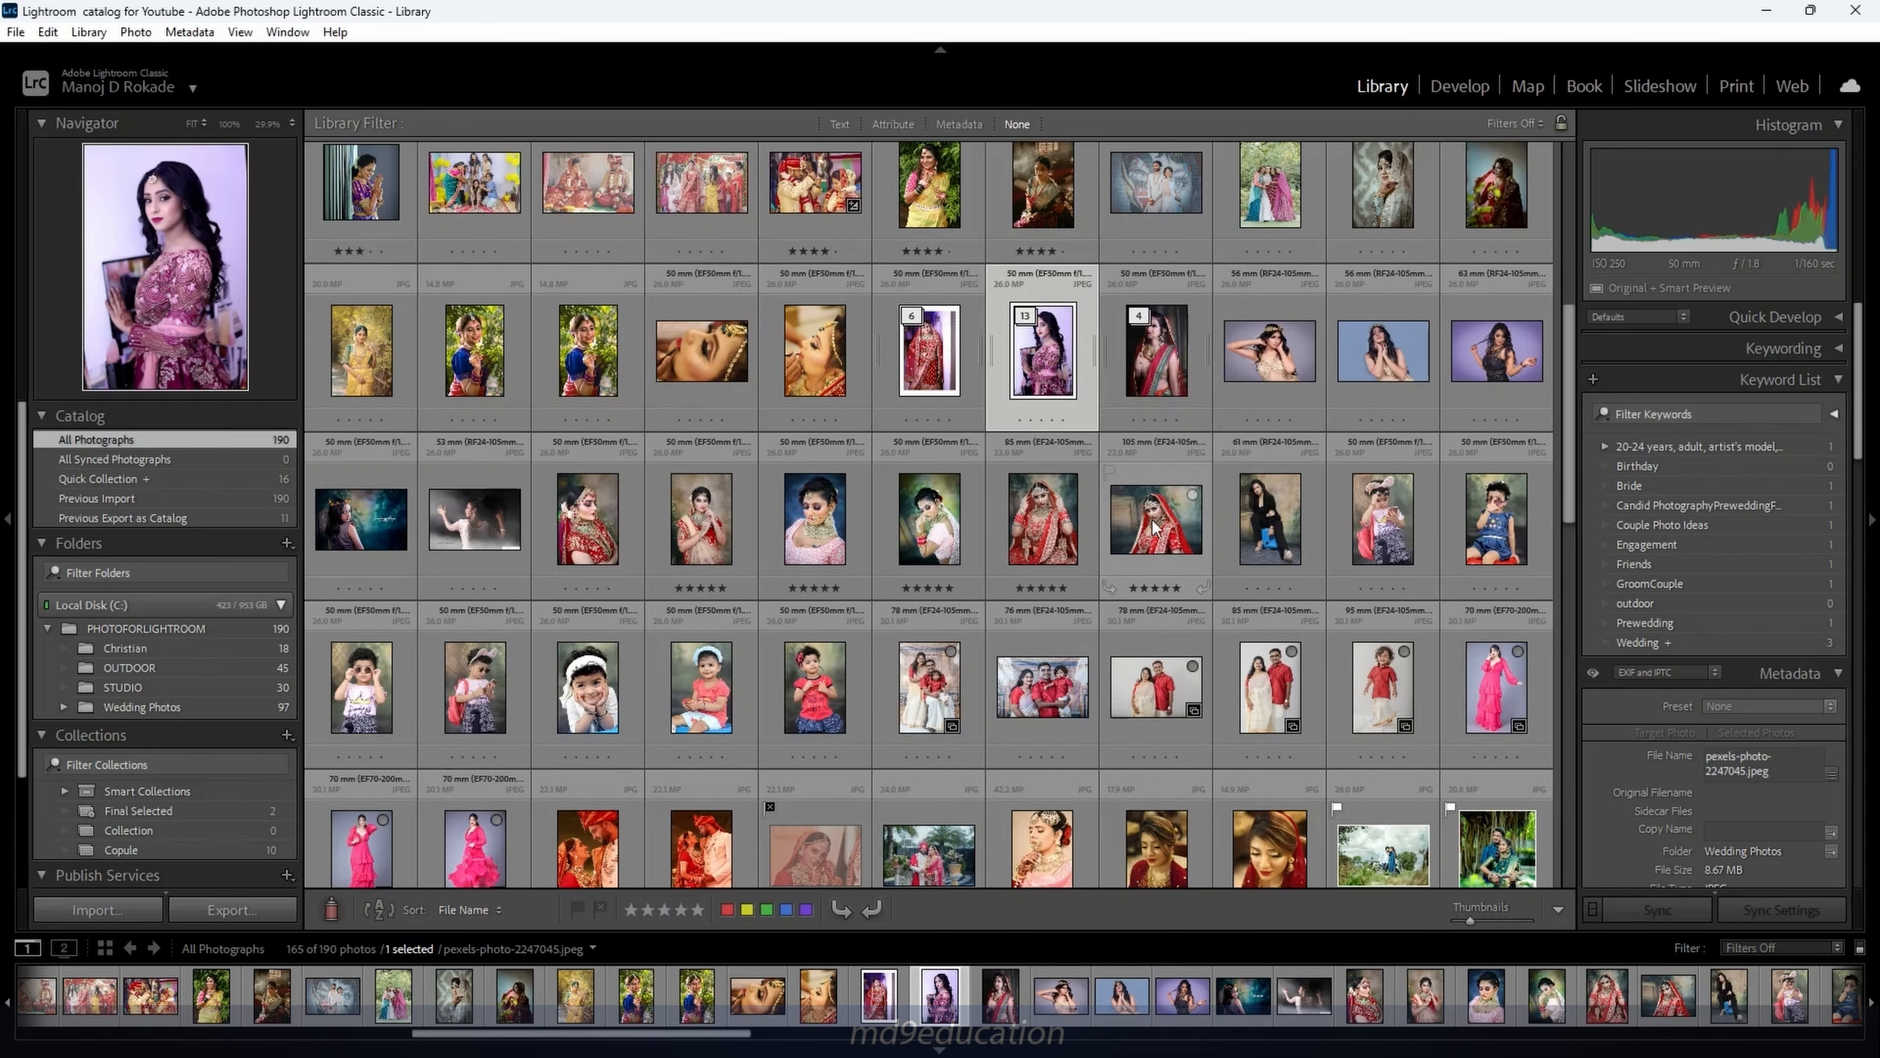
scroll(1155, 526, down, 10)
click(1155, 635)
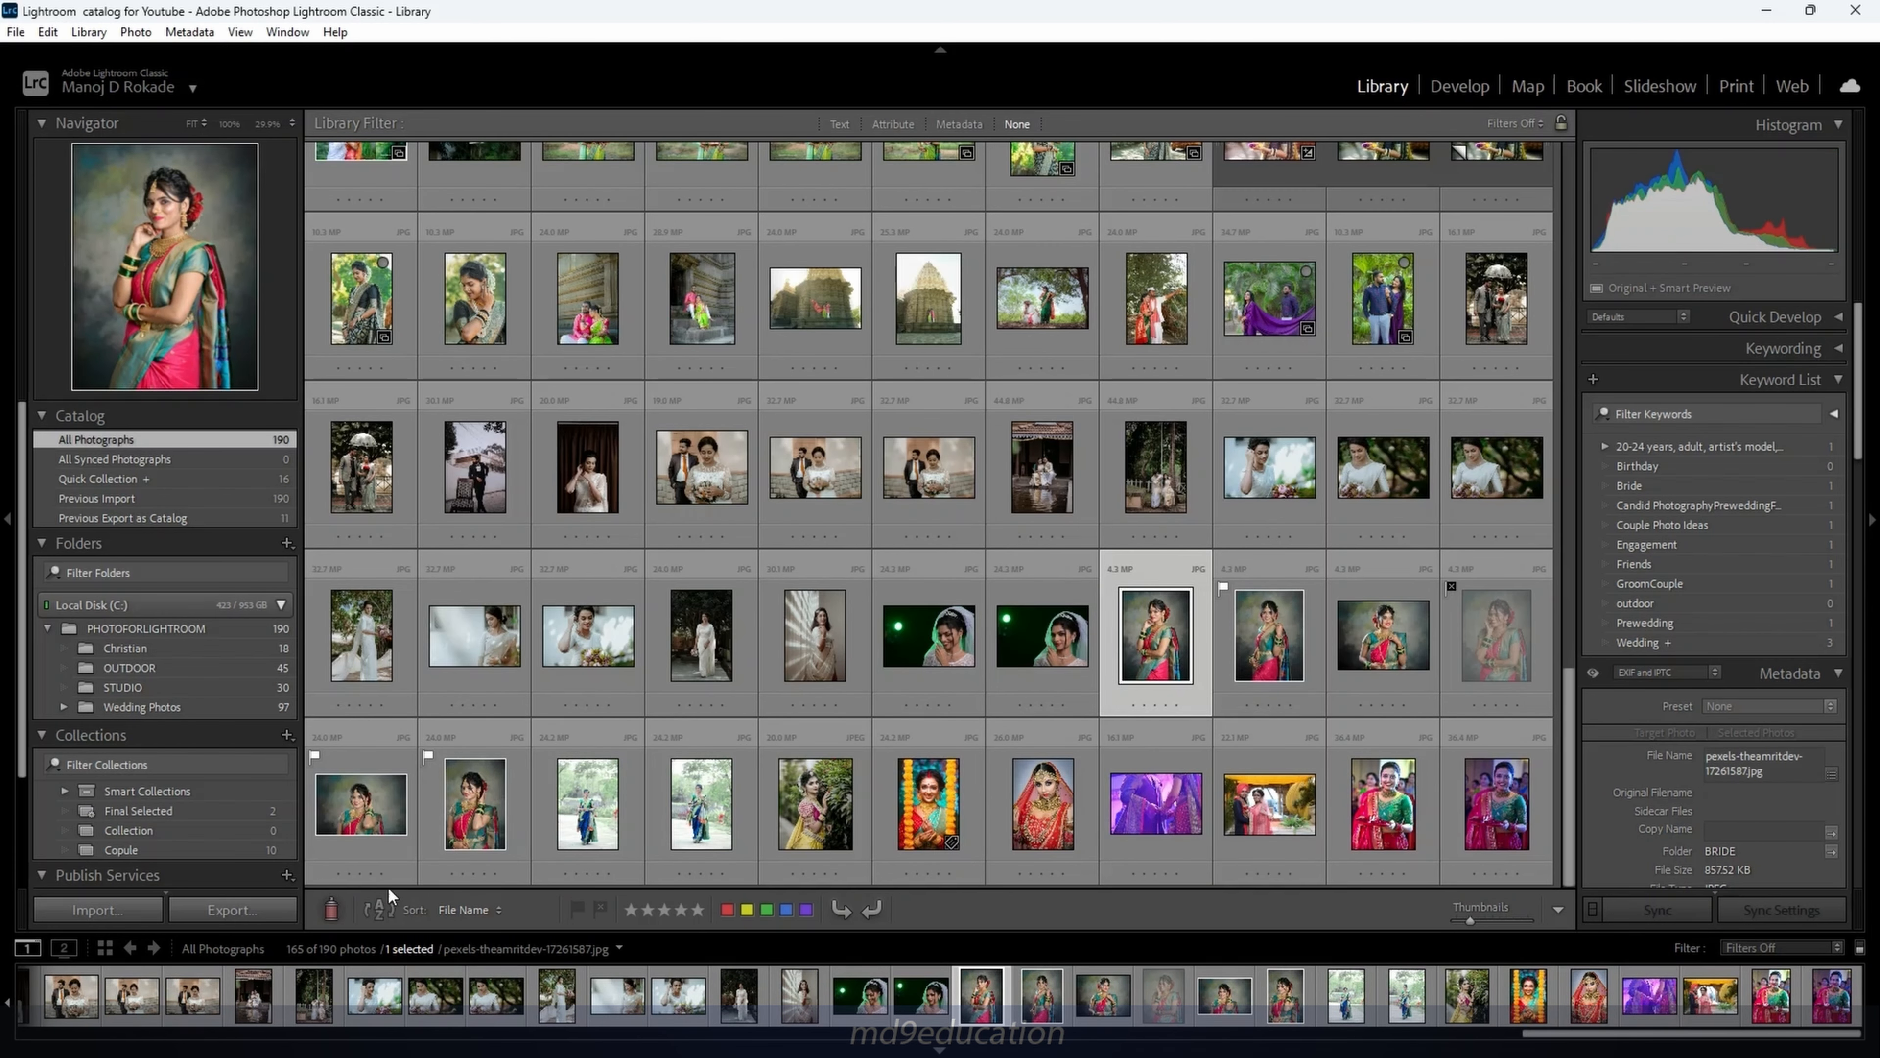
Extend the selection to six bride photos and group them with Photo > Stacking > Group into Stack
shift+click(482, 840)
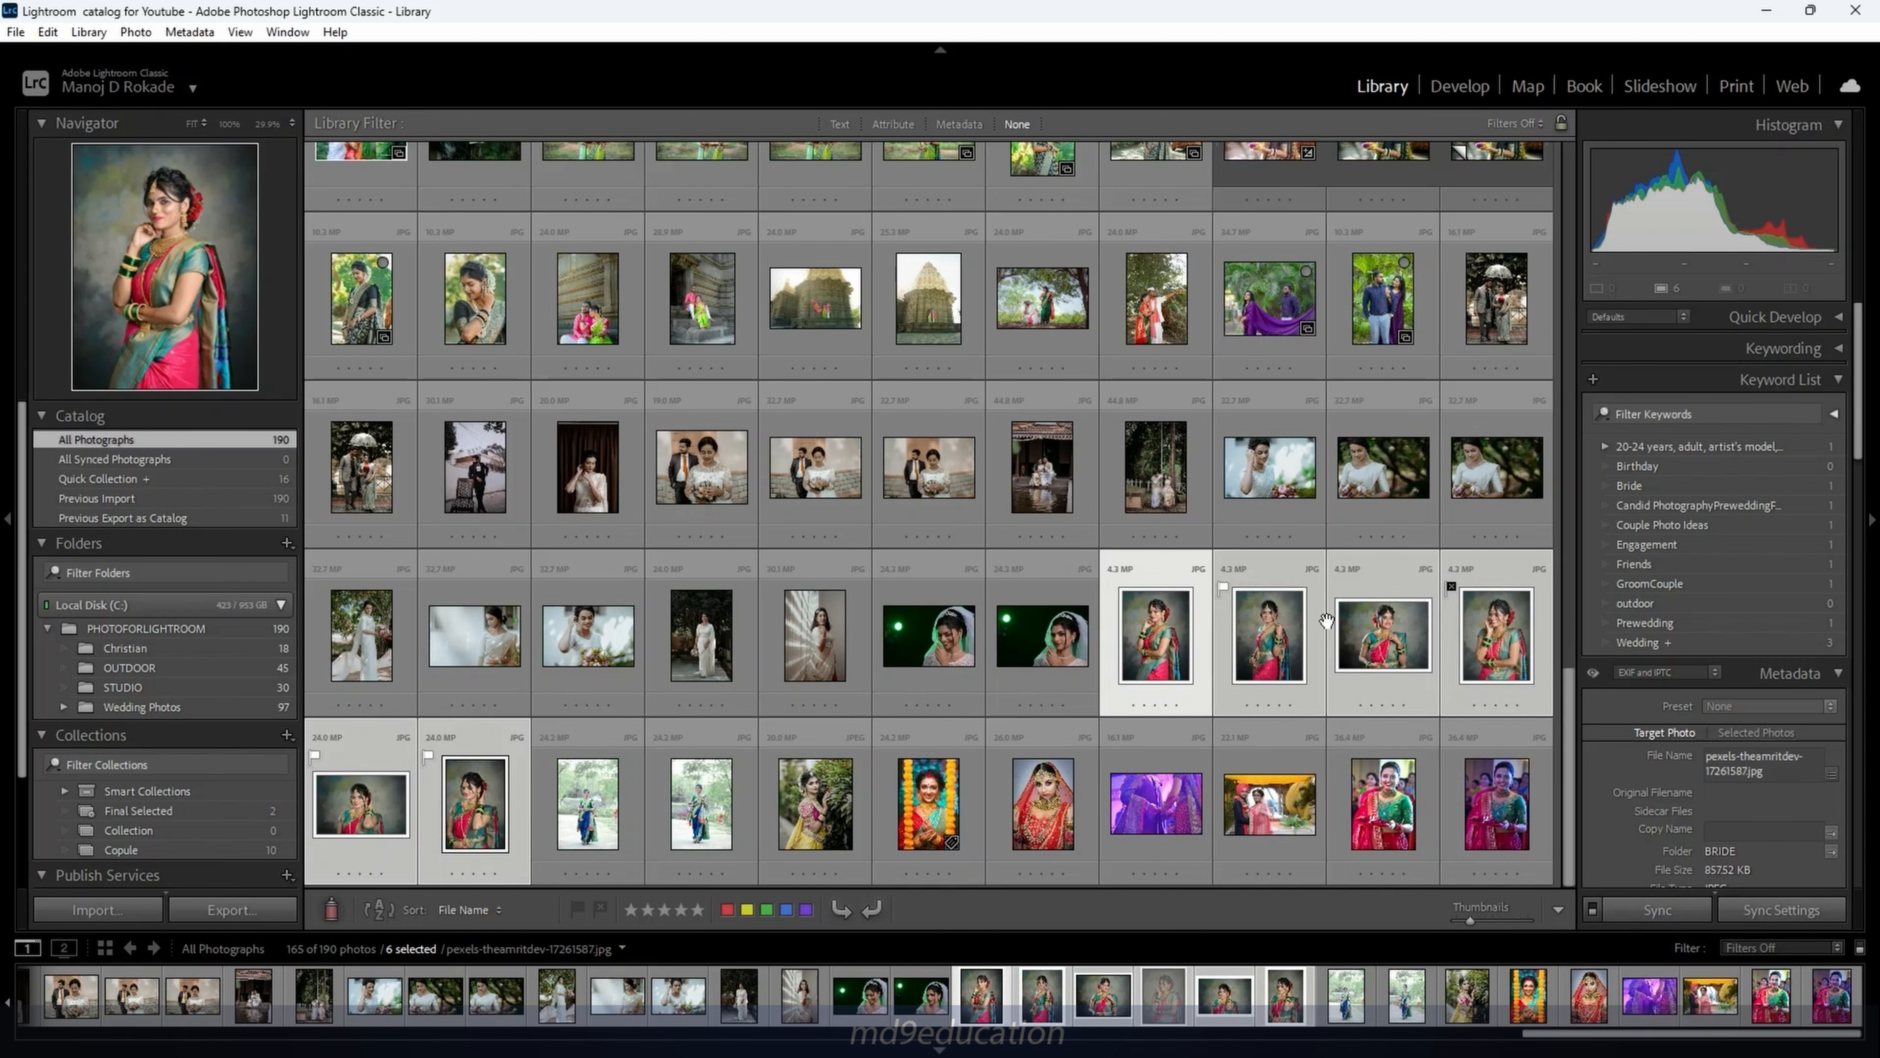
click(136, 31)
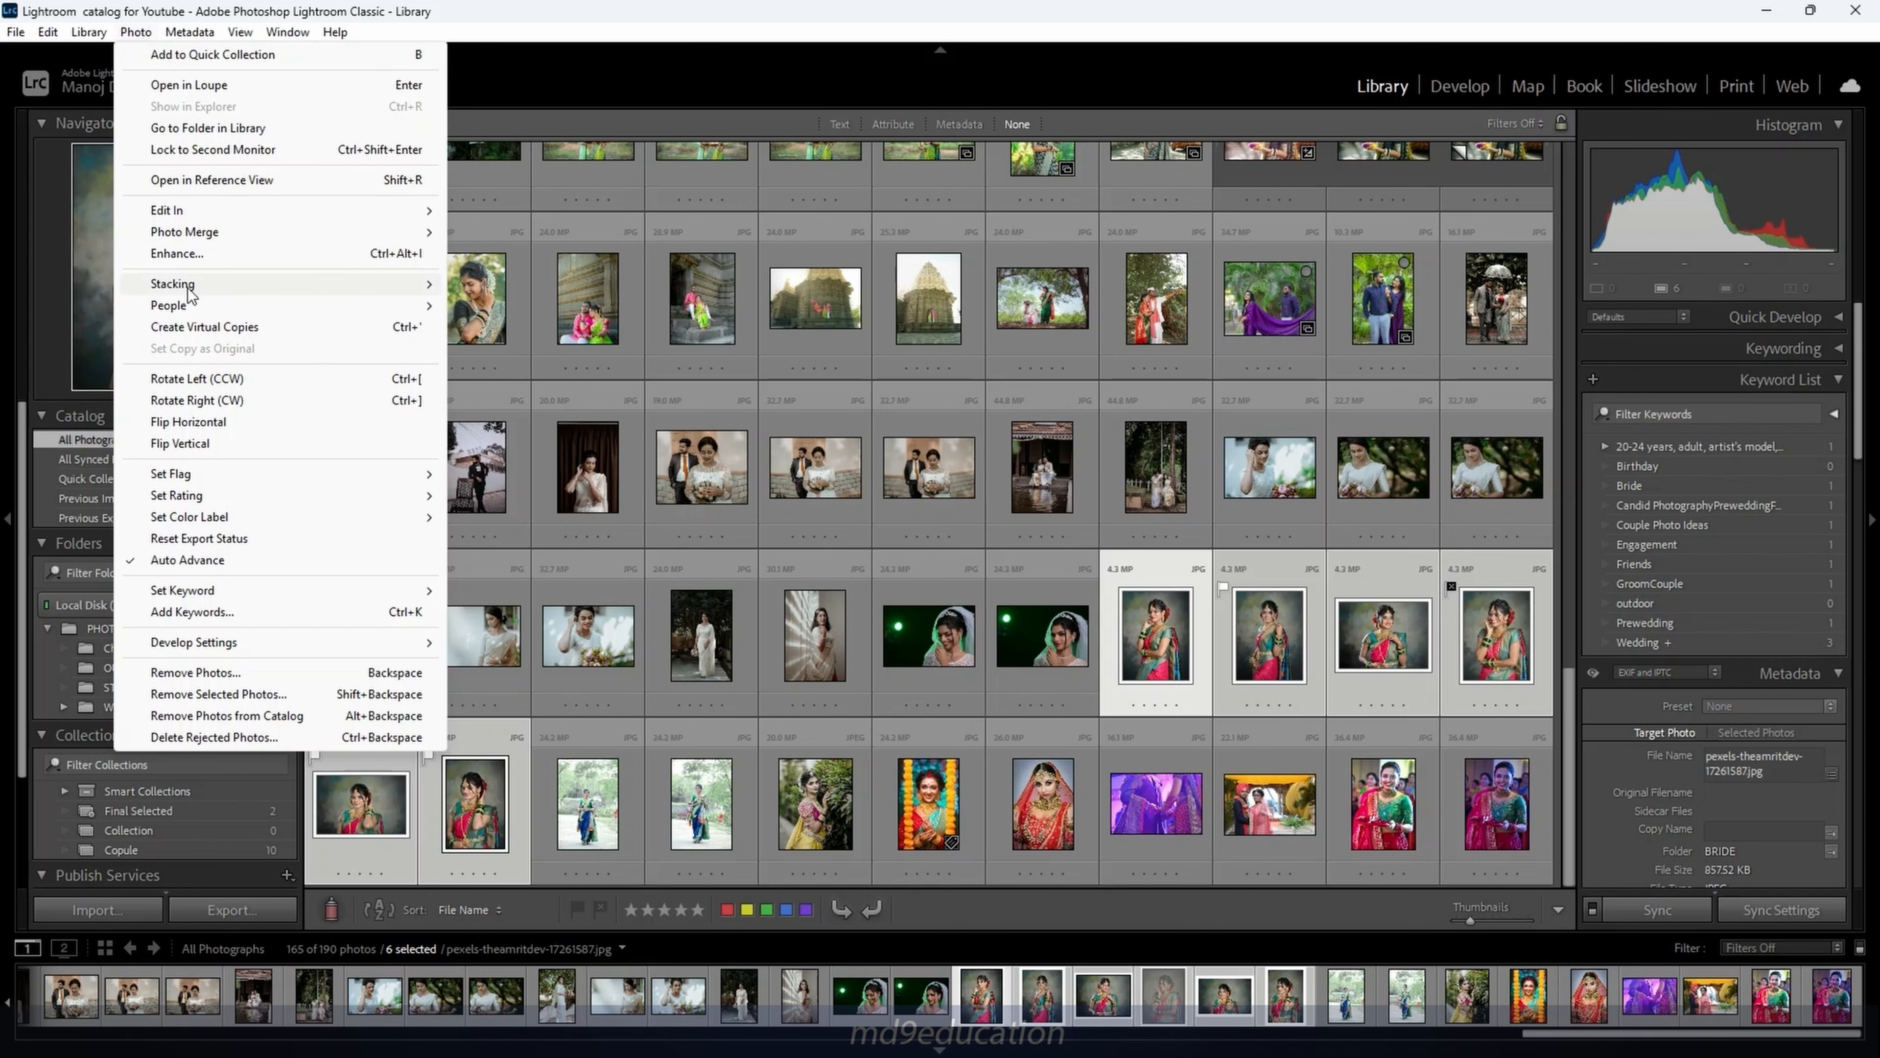
mouse_move(372, 285)
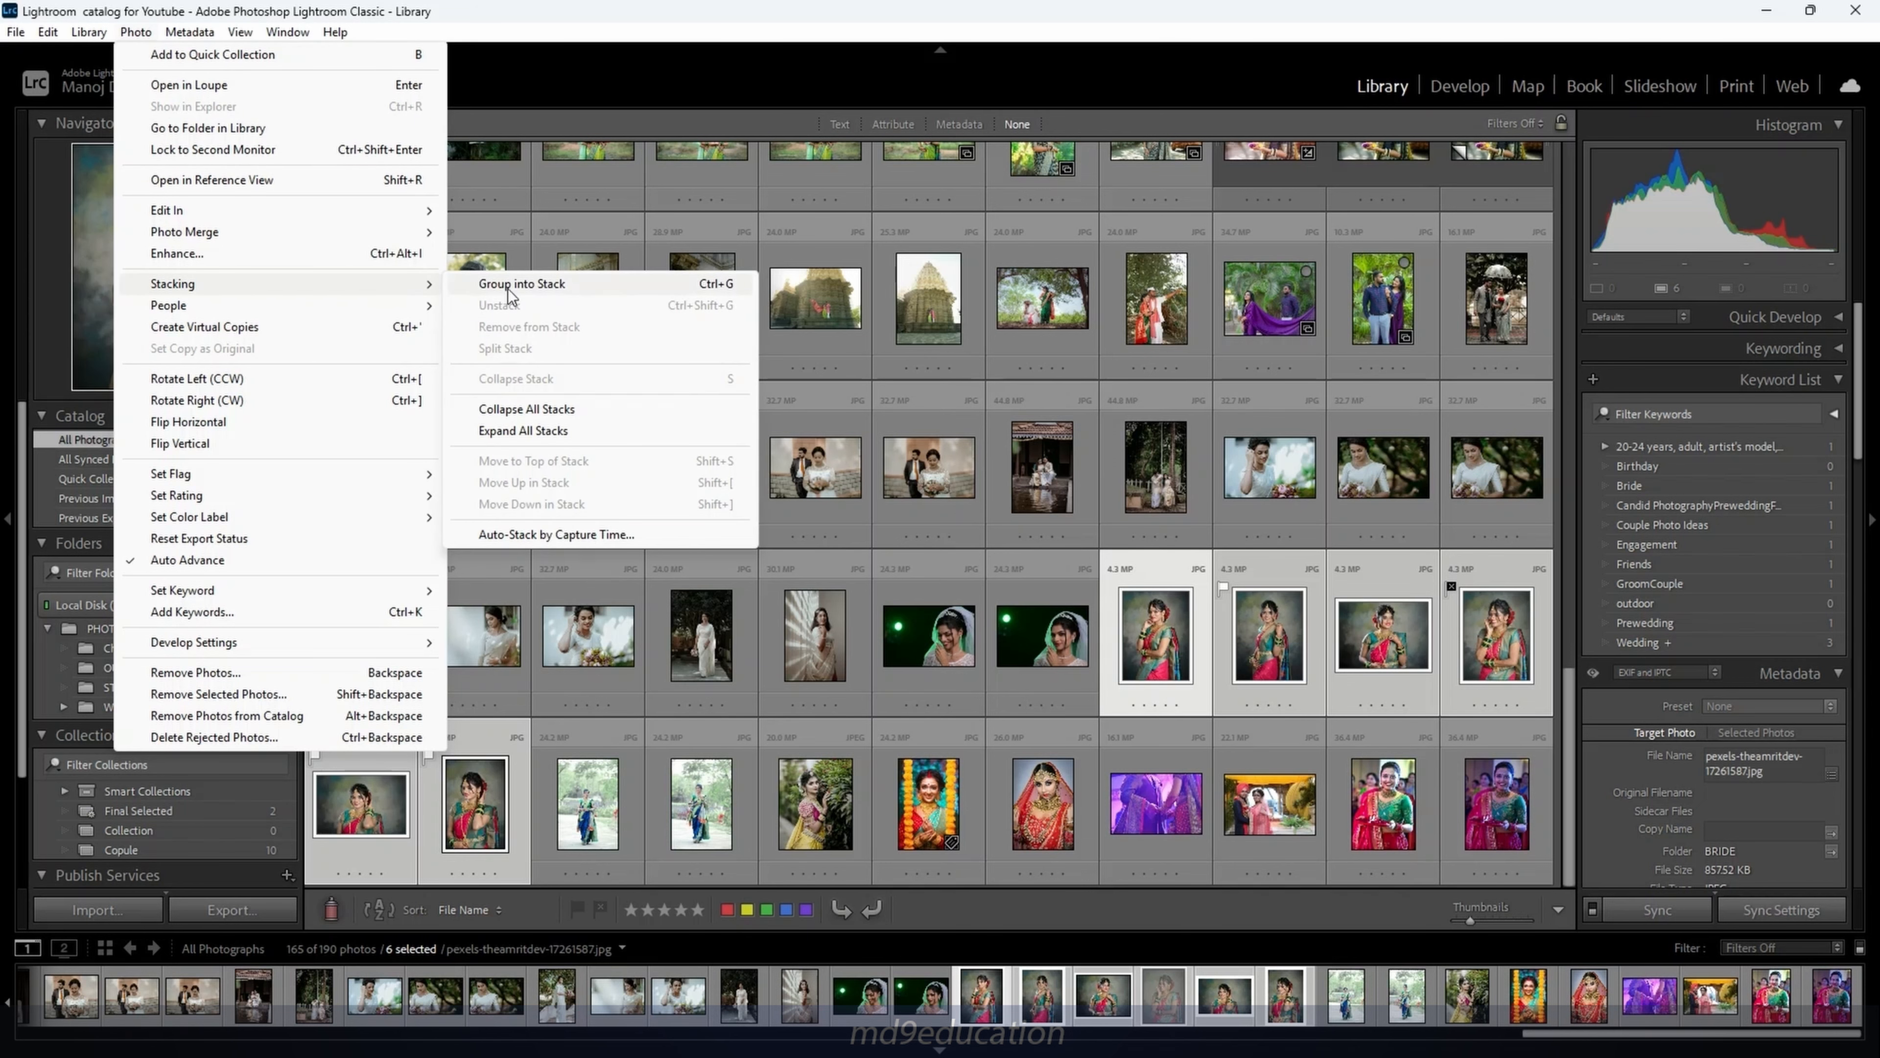
click(592, 287)
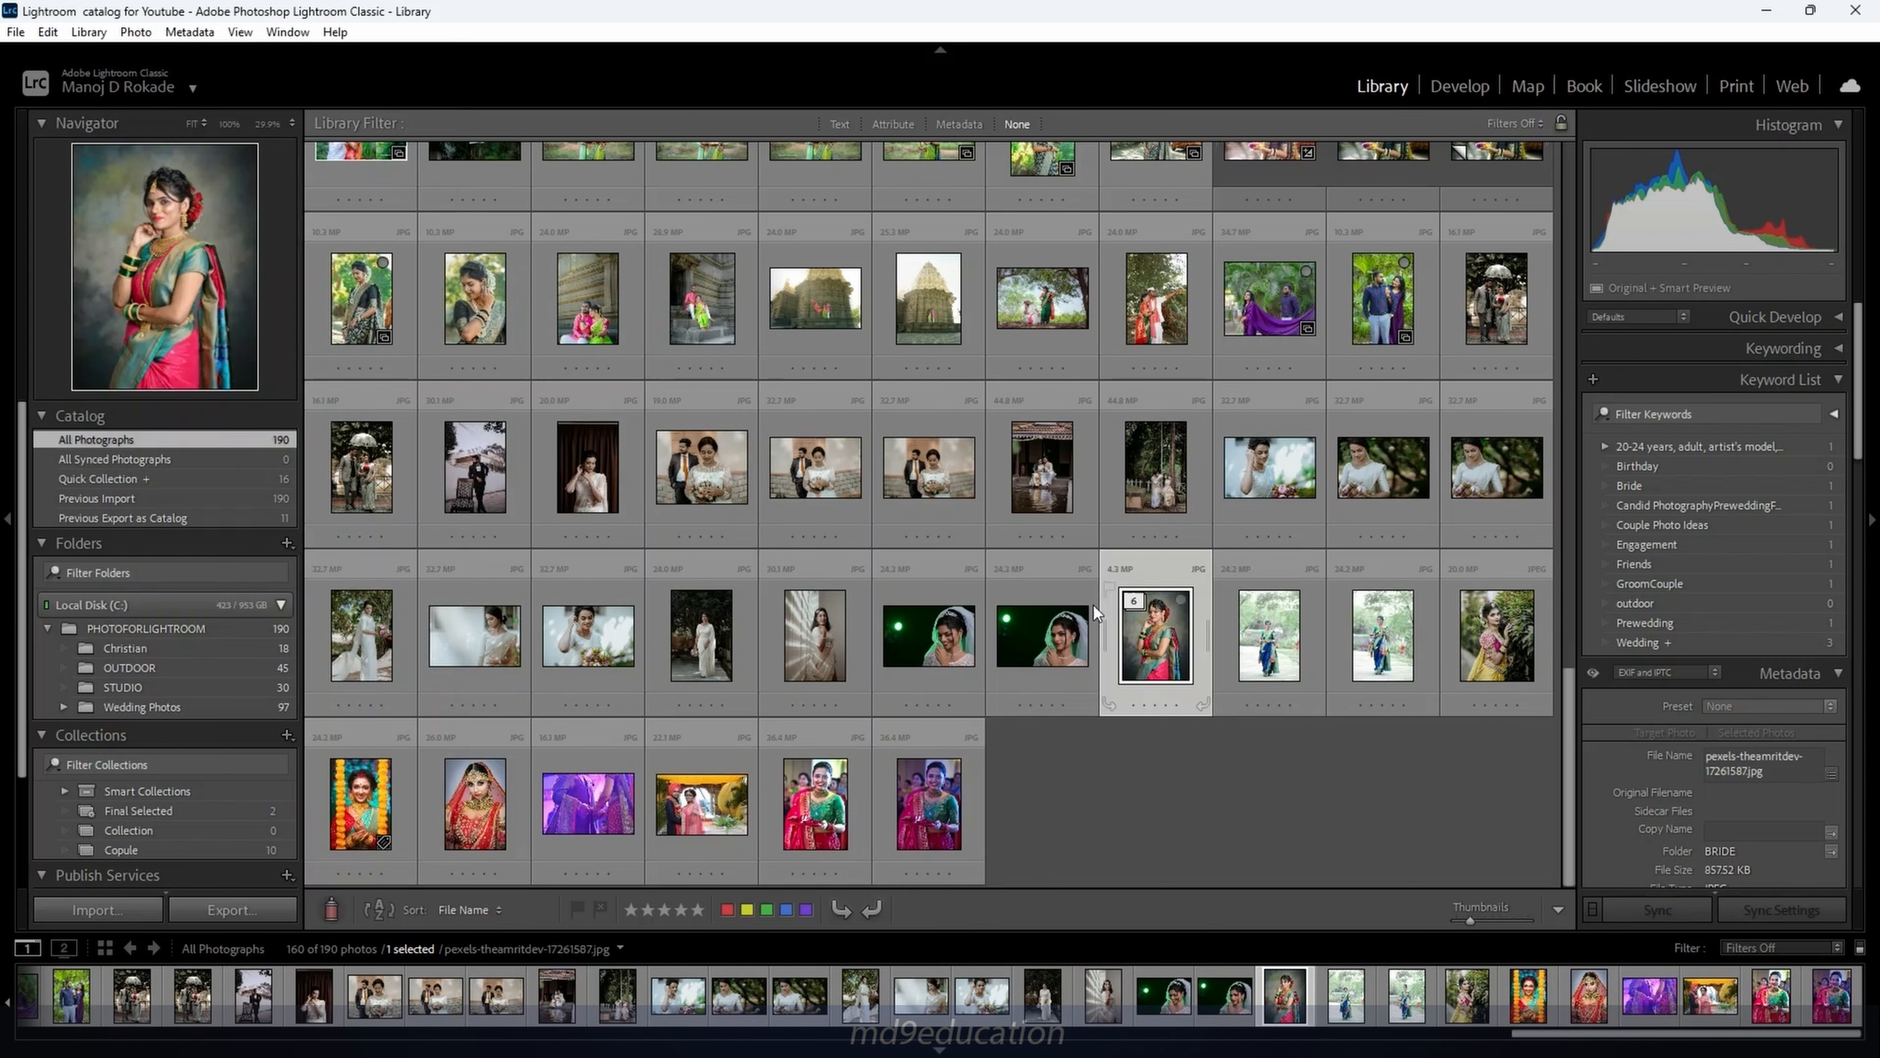
scroll(1272, 785, up, 15)
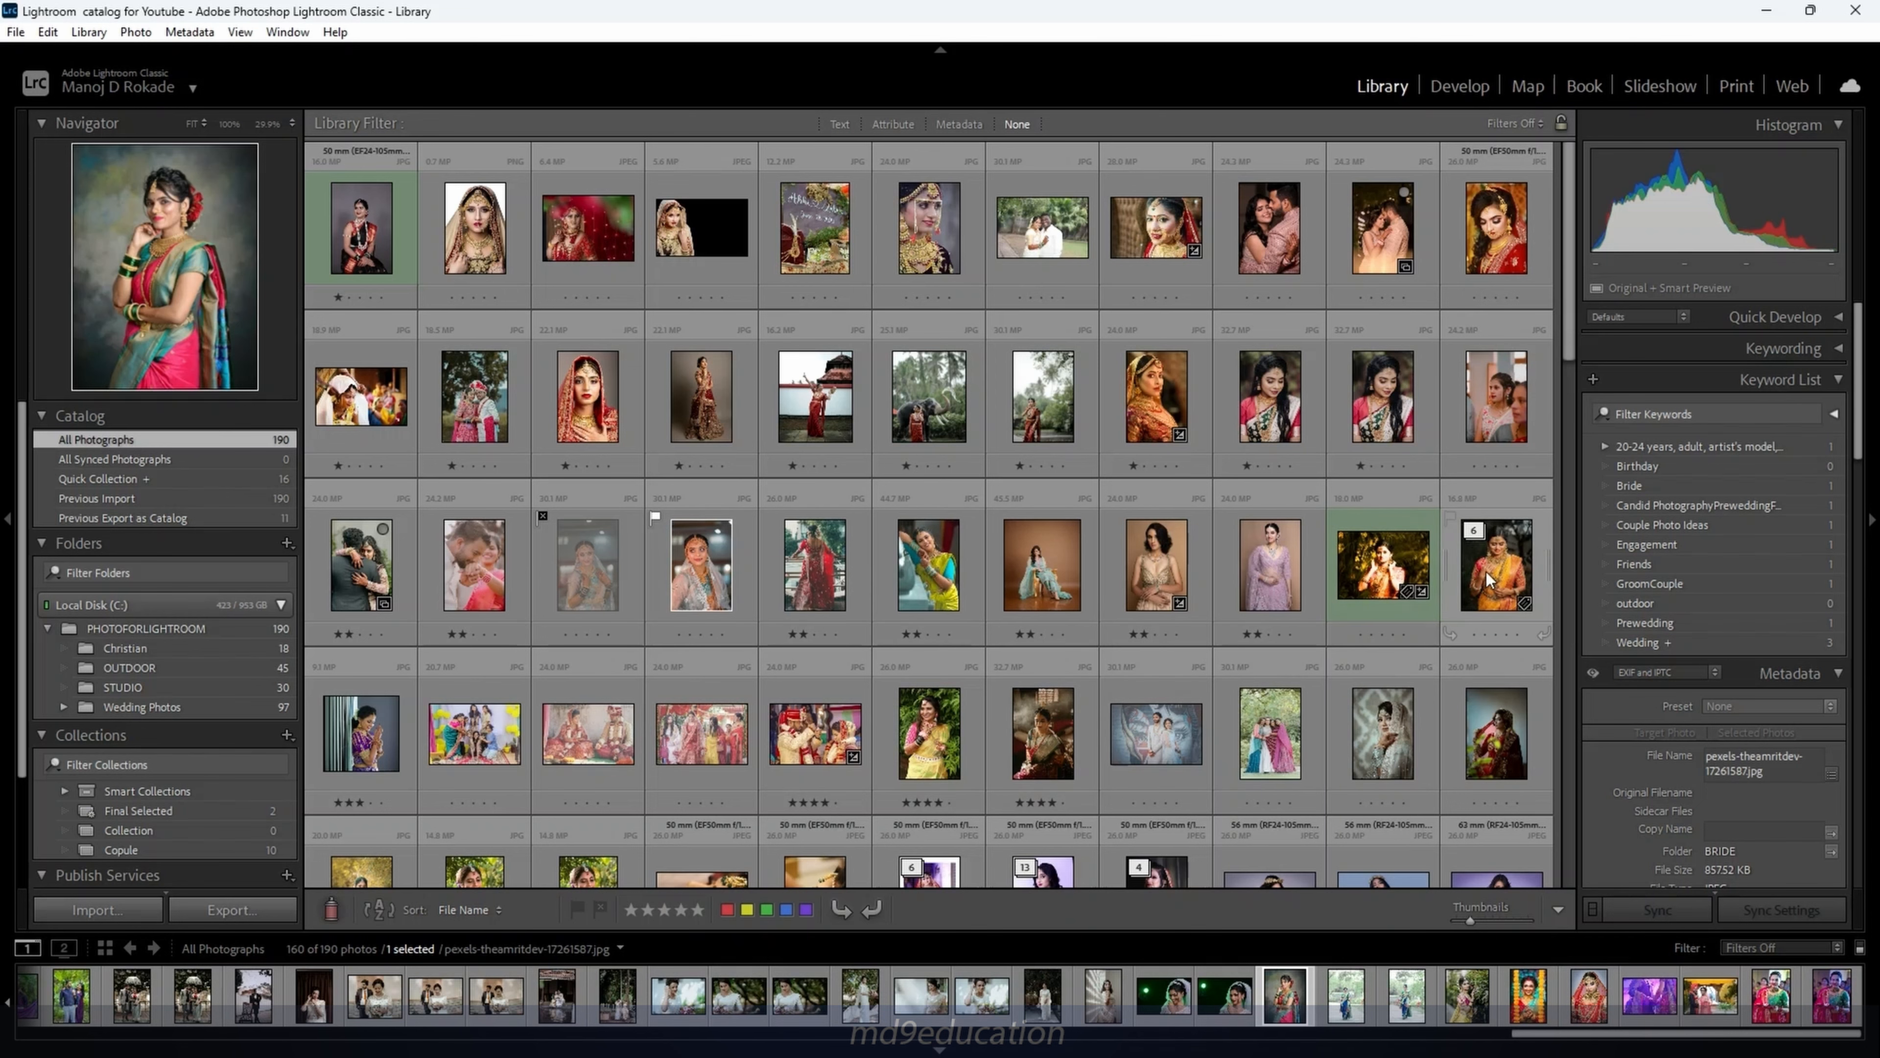
Use Photo > Stacking > Expand All Stacks so all 190 photos show
scroll(1323, 579, down, 3)
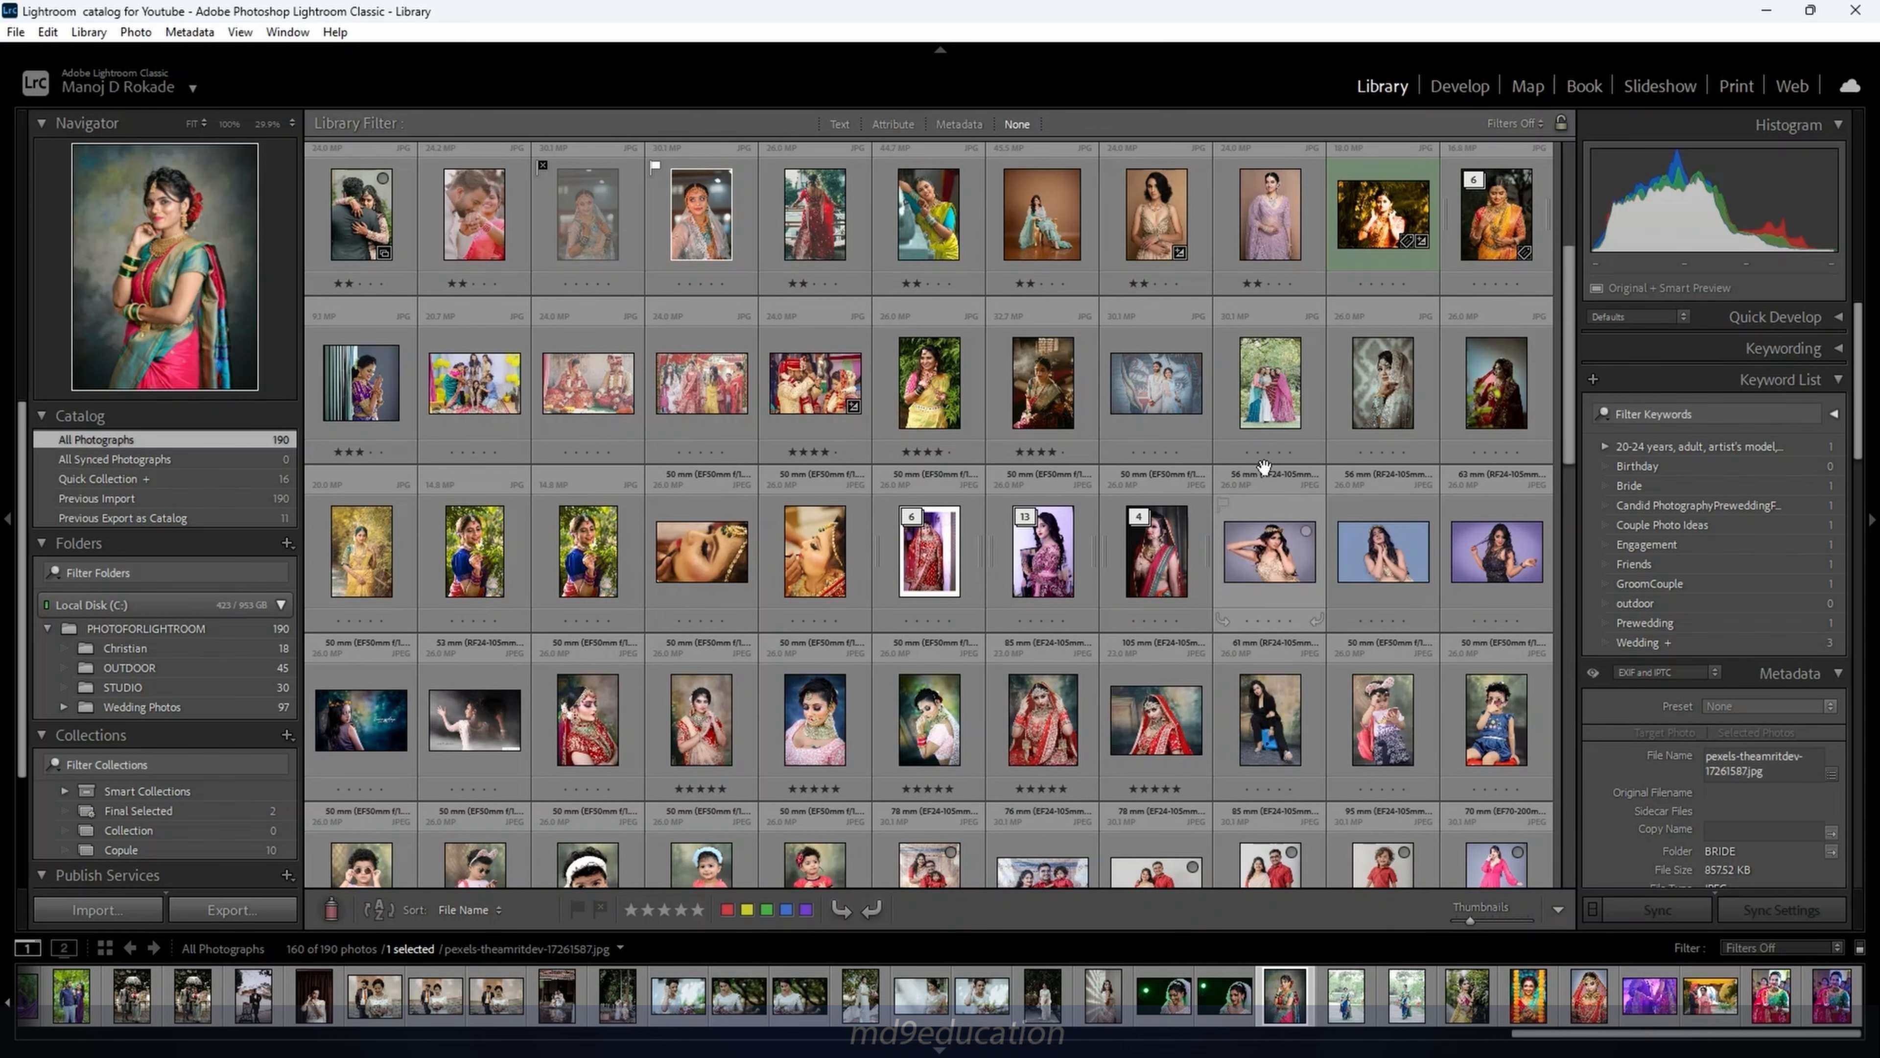
click(136, 32)
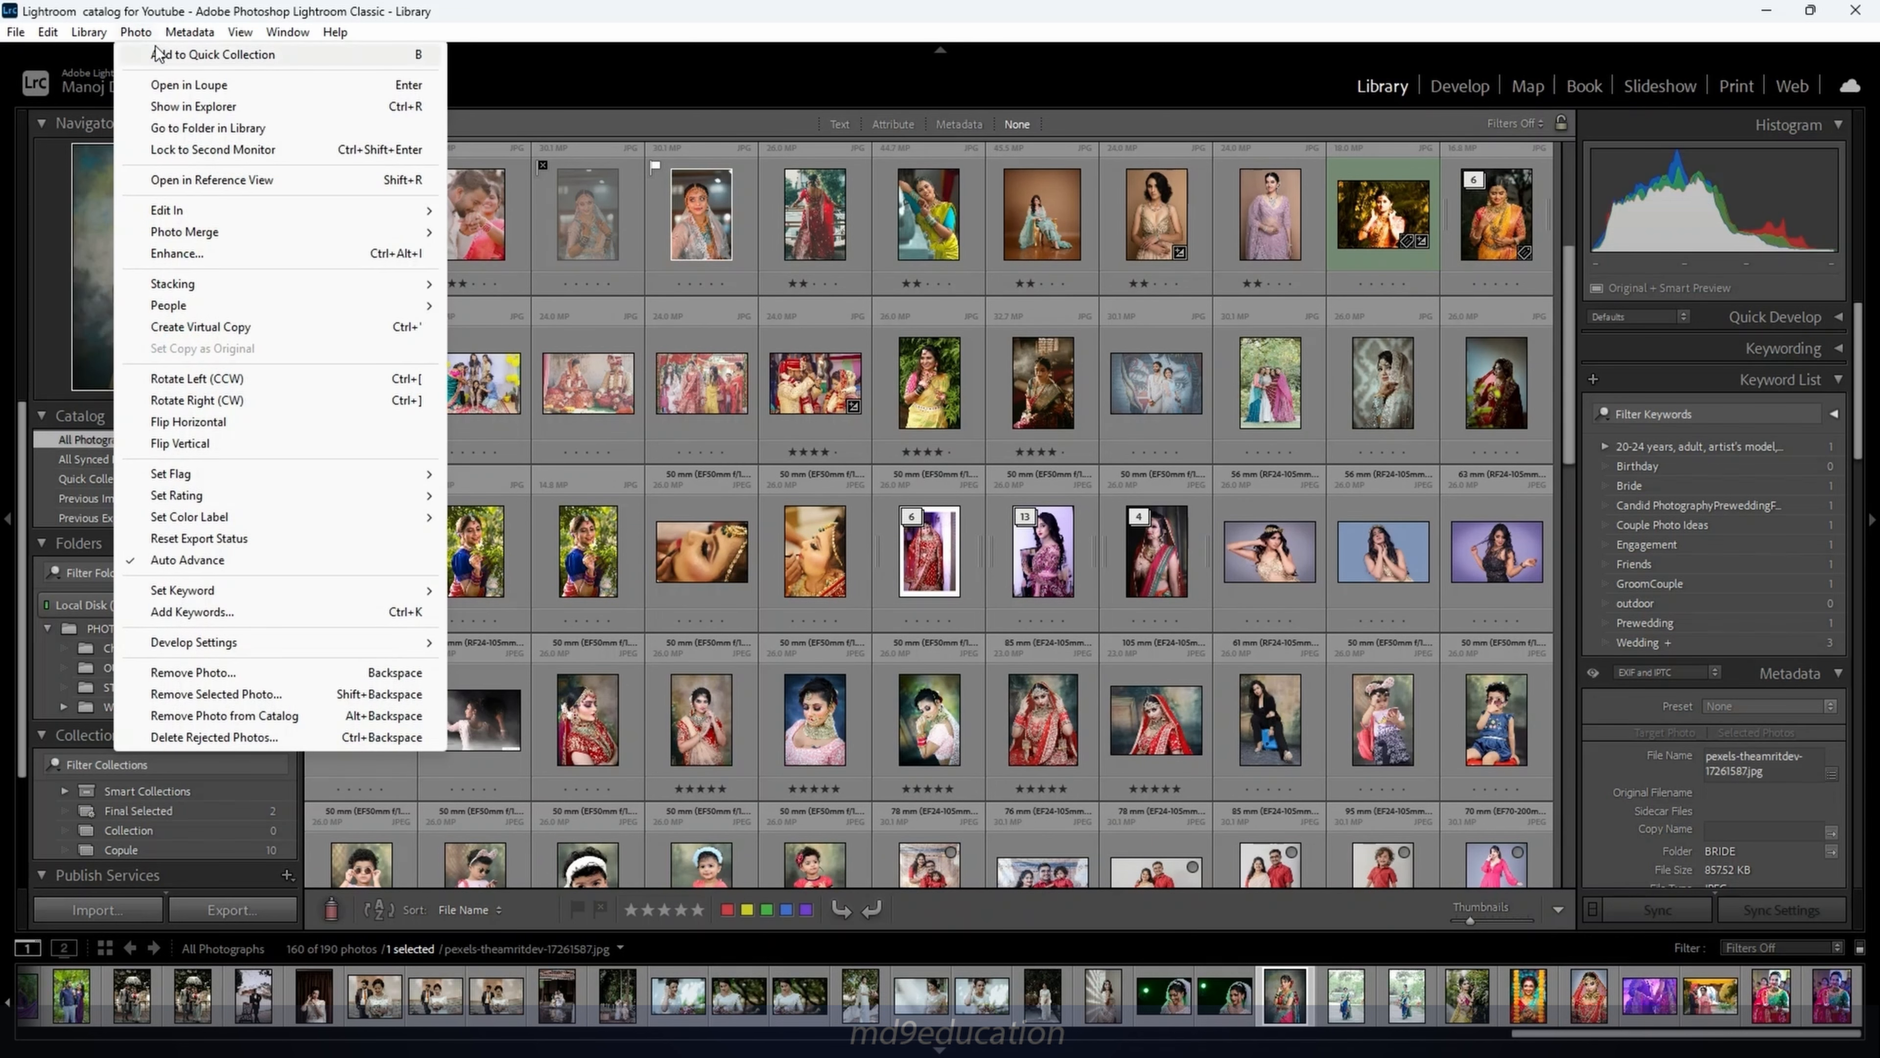
mouse_move(251, 285)
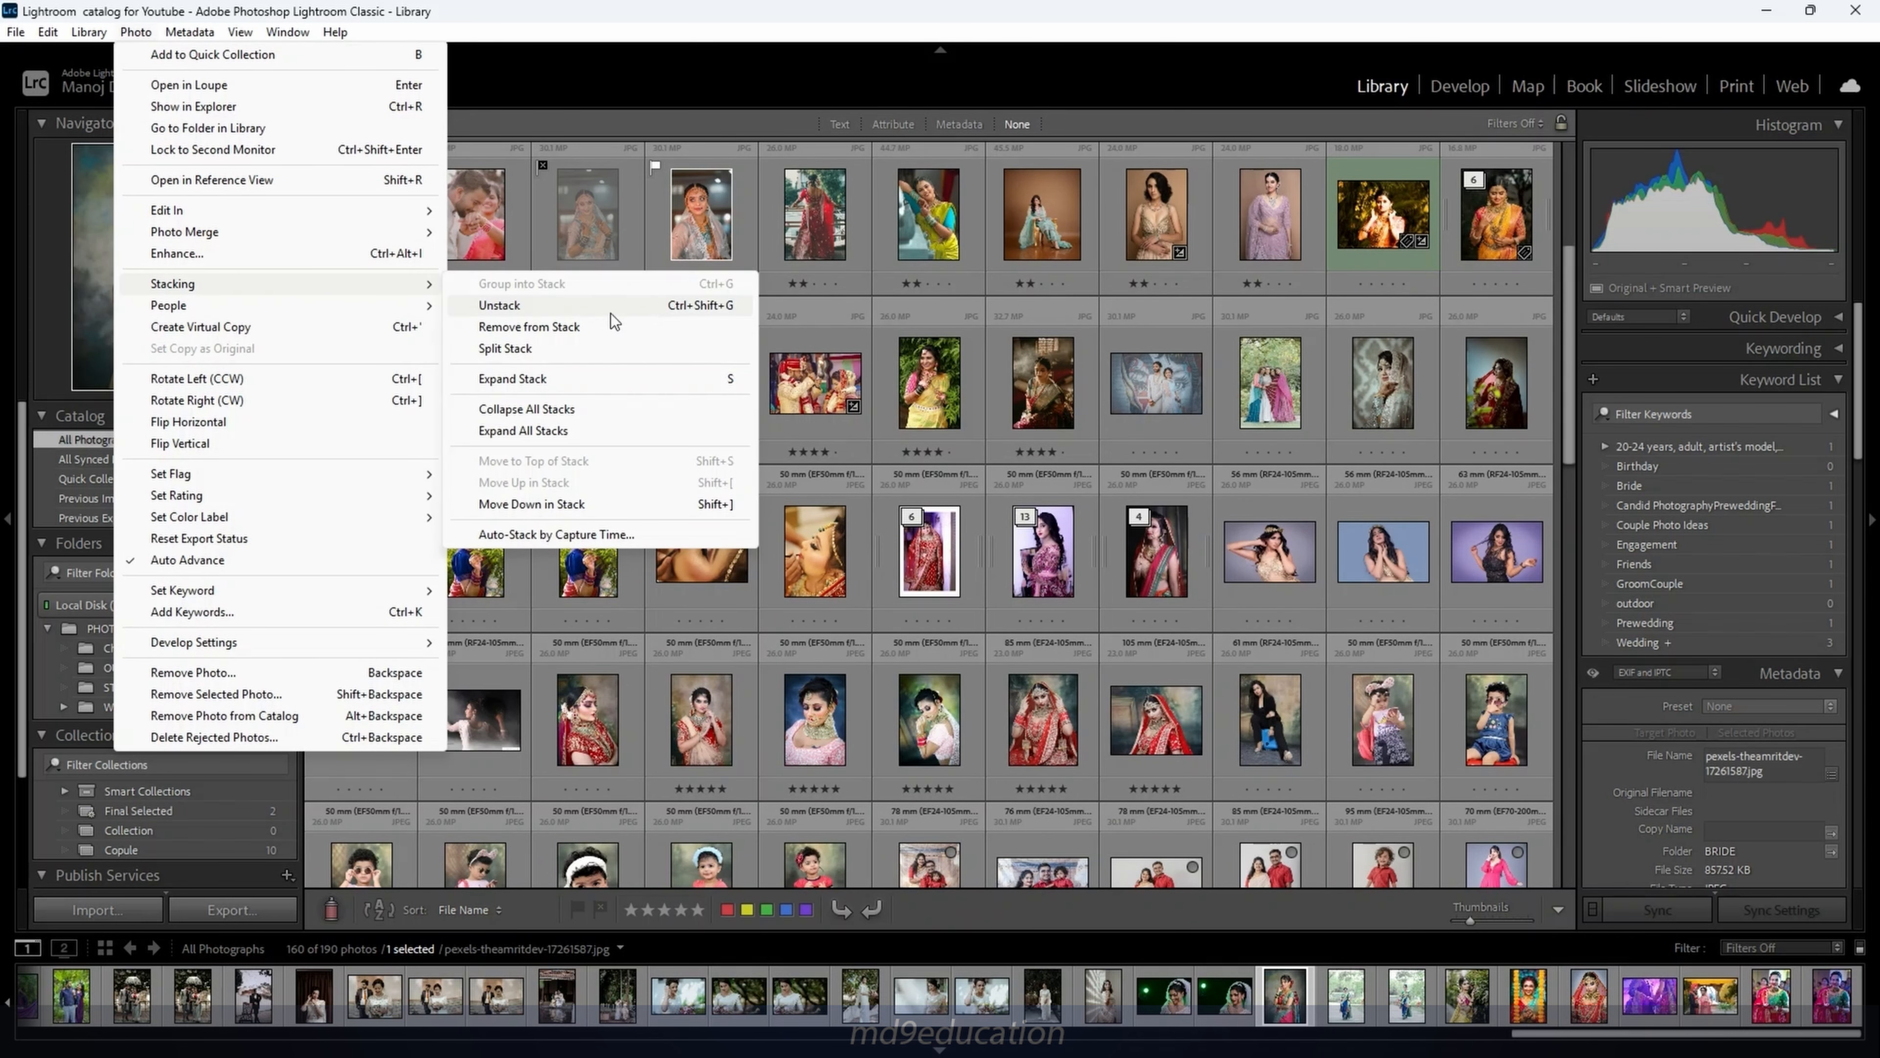
click(506, 433)
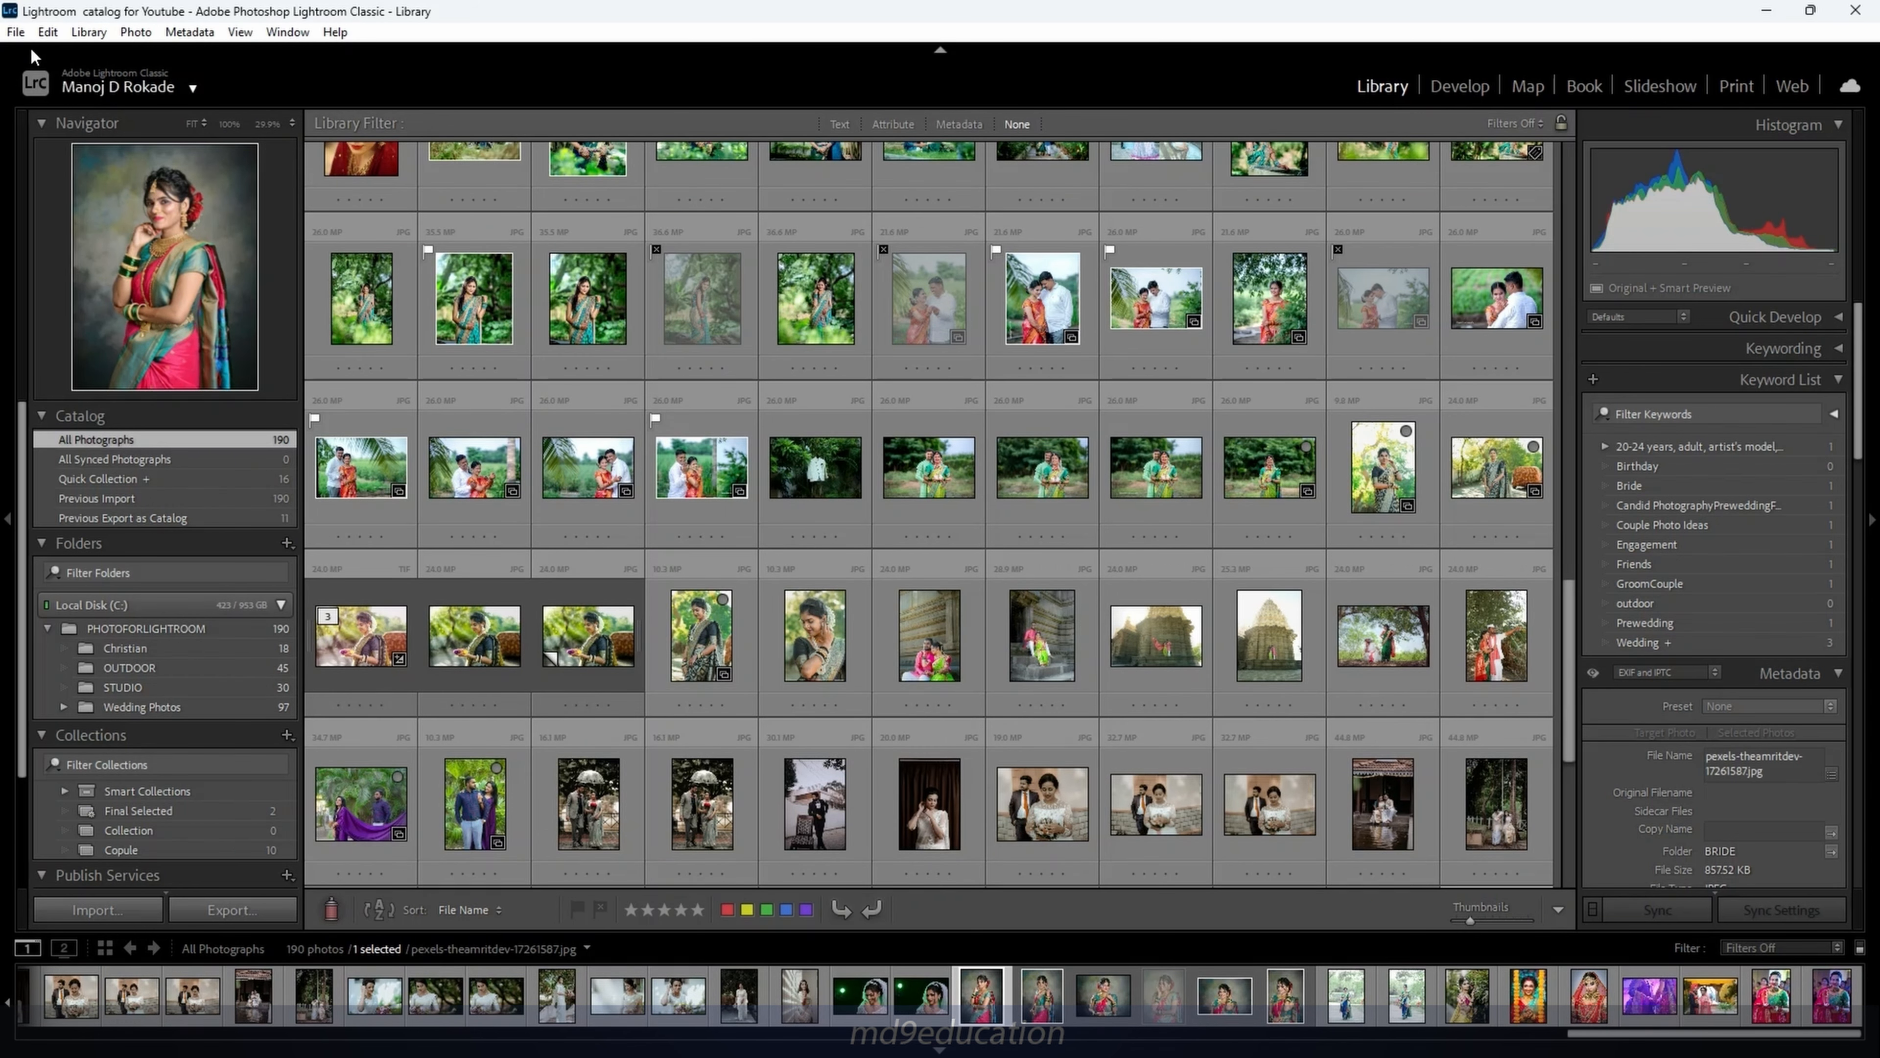
Switch to the Portrait Photos catalog (66 photos) and bring up the Photo > Stacking commands
click(16, 31)
click(77, 77)
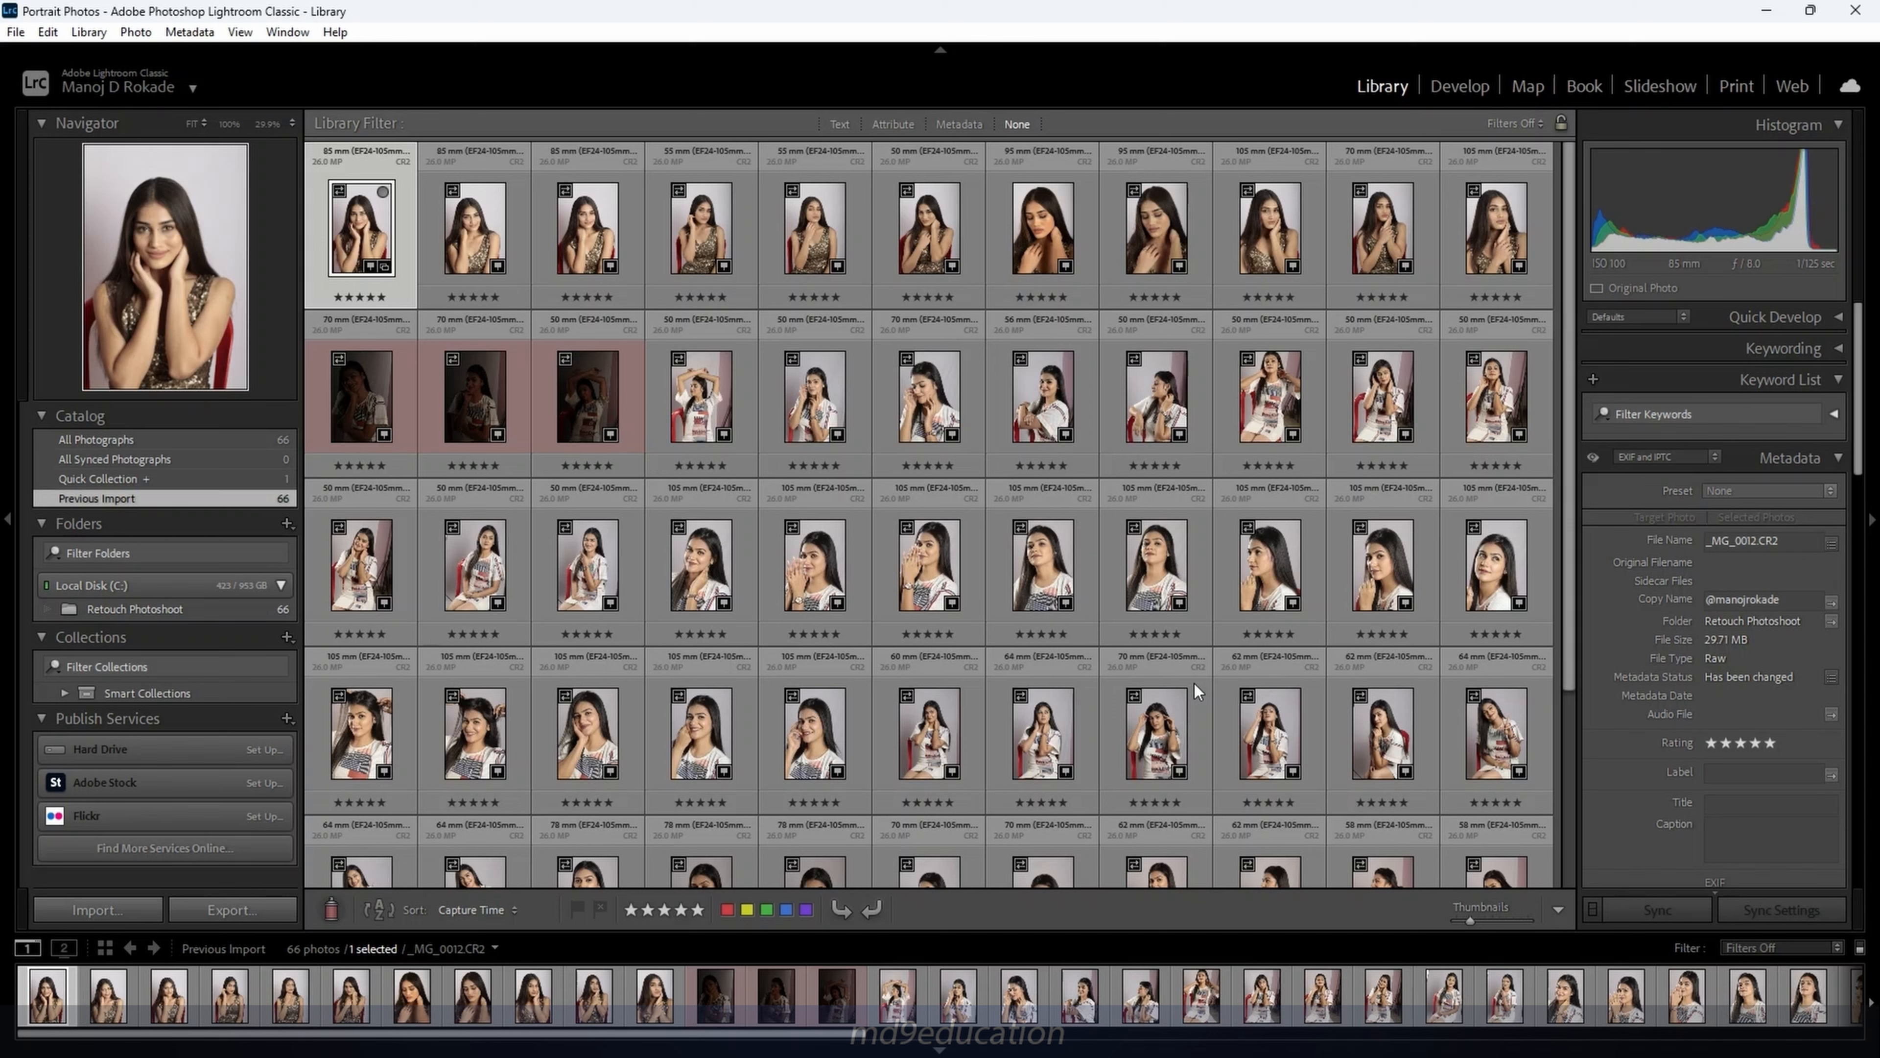
click(140, 33)
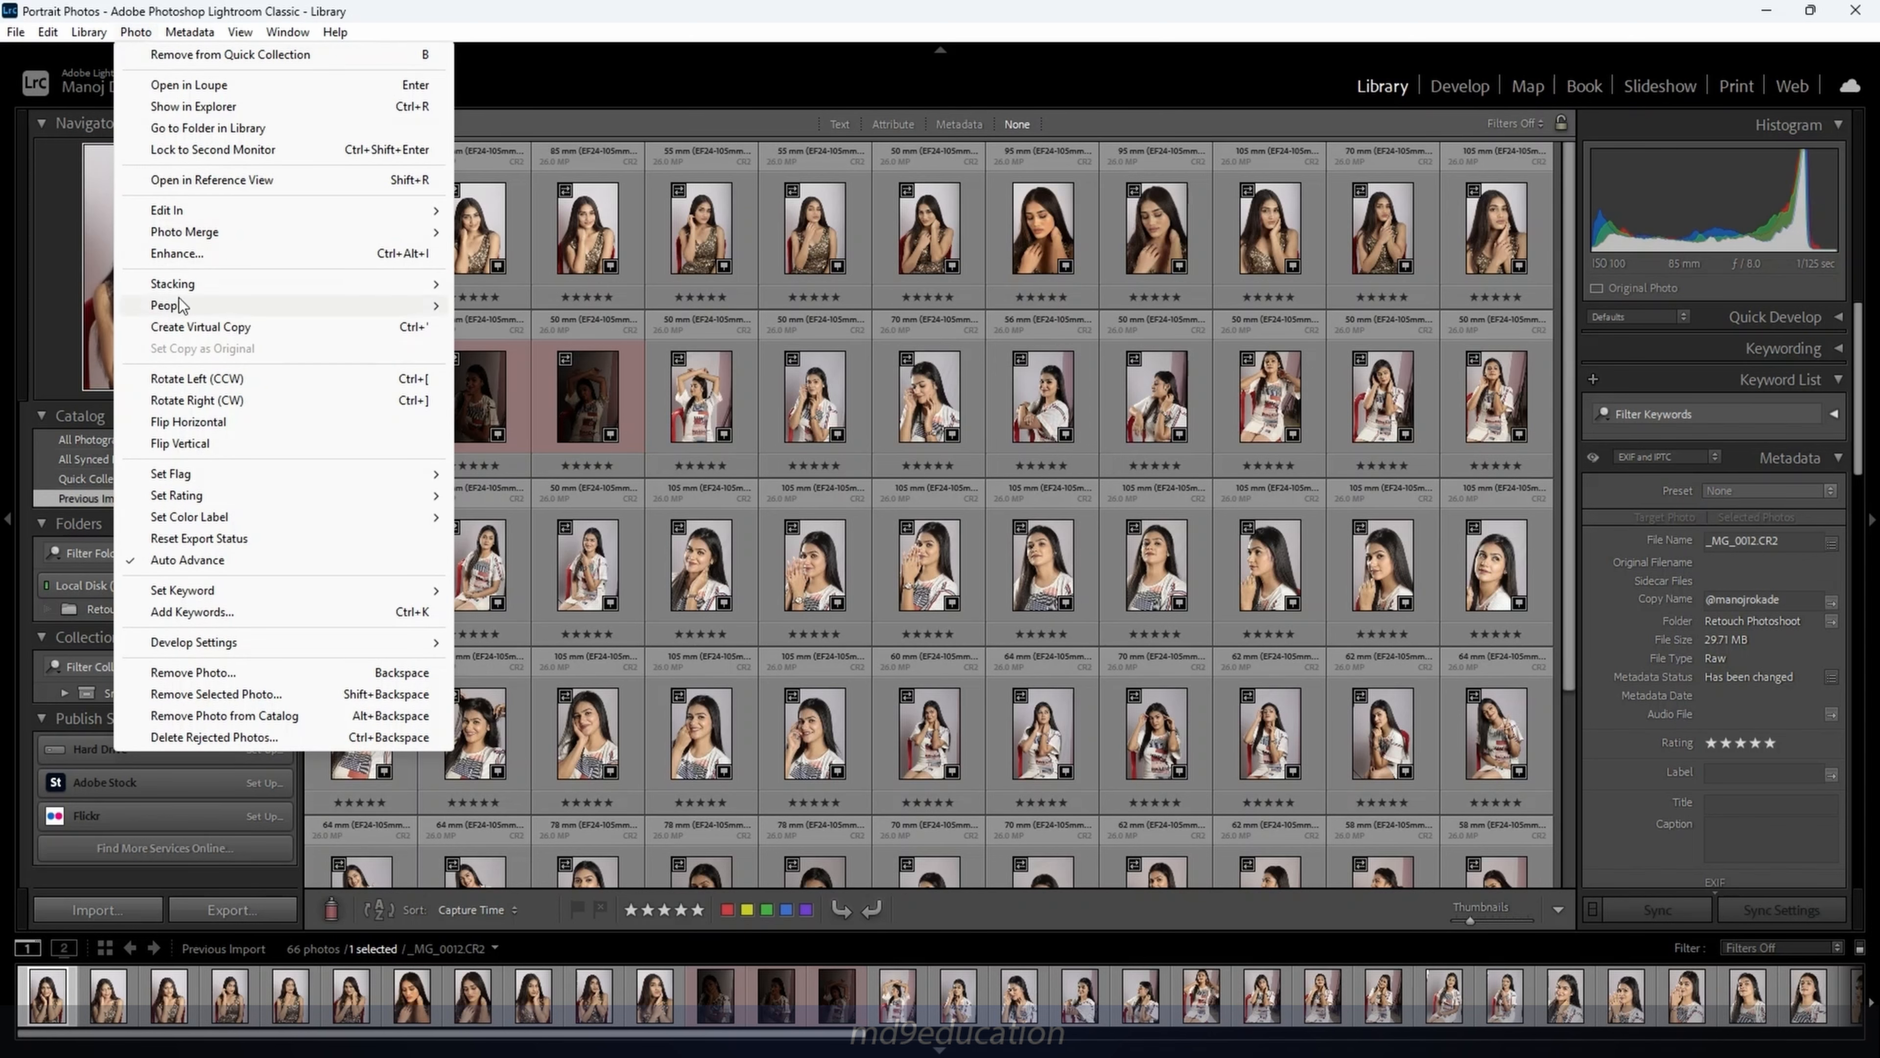
mouse_move(185, 285)
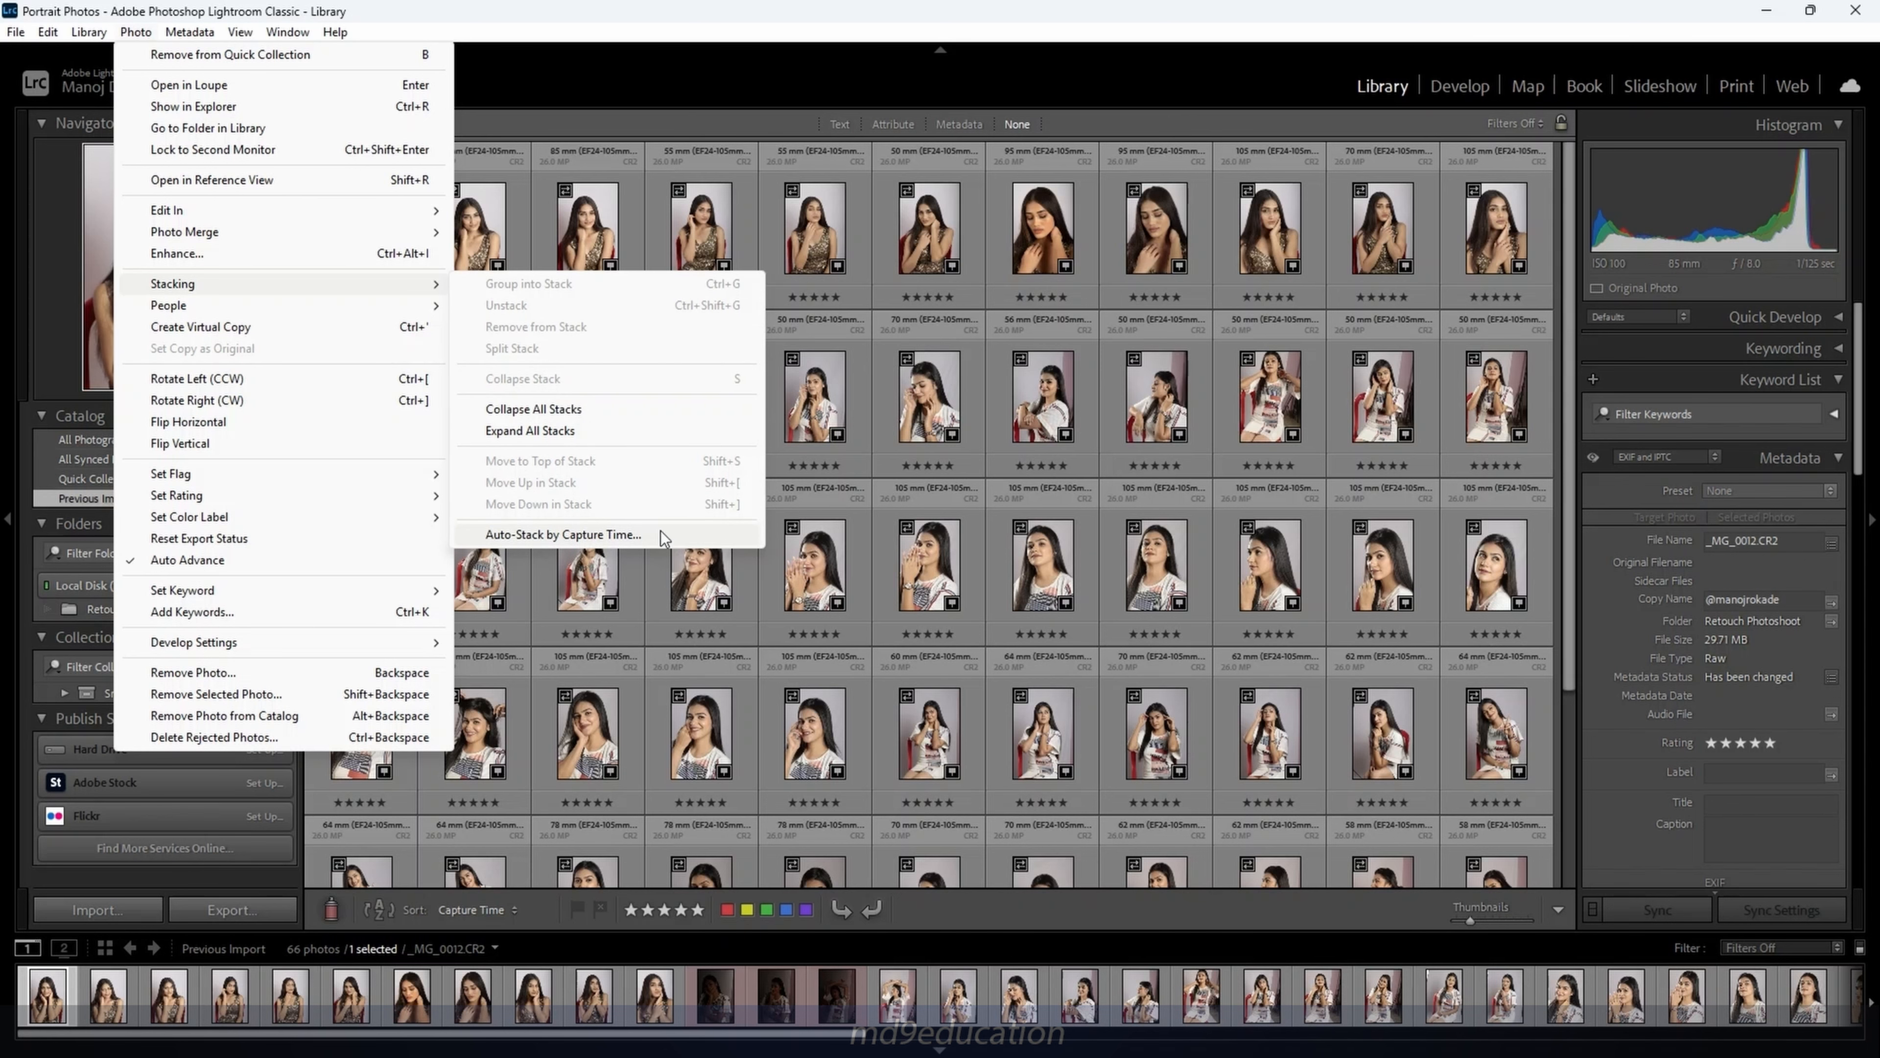
In Auto-Stack by Capture Time, set Time Between Stacks to 0:00:30, previewing 8 stacks
click(661, 532)
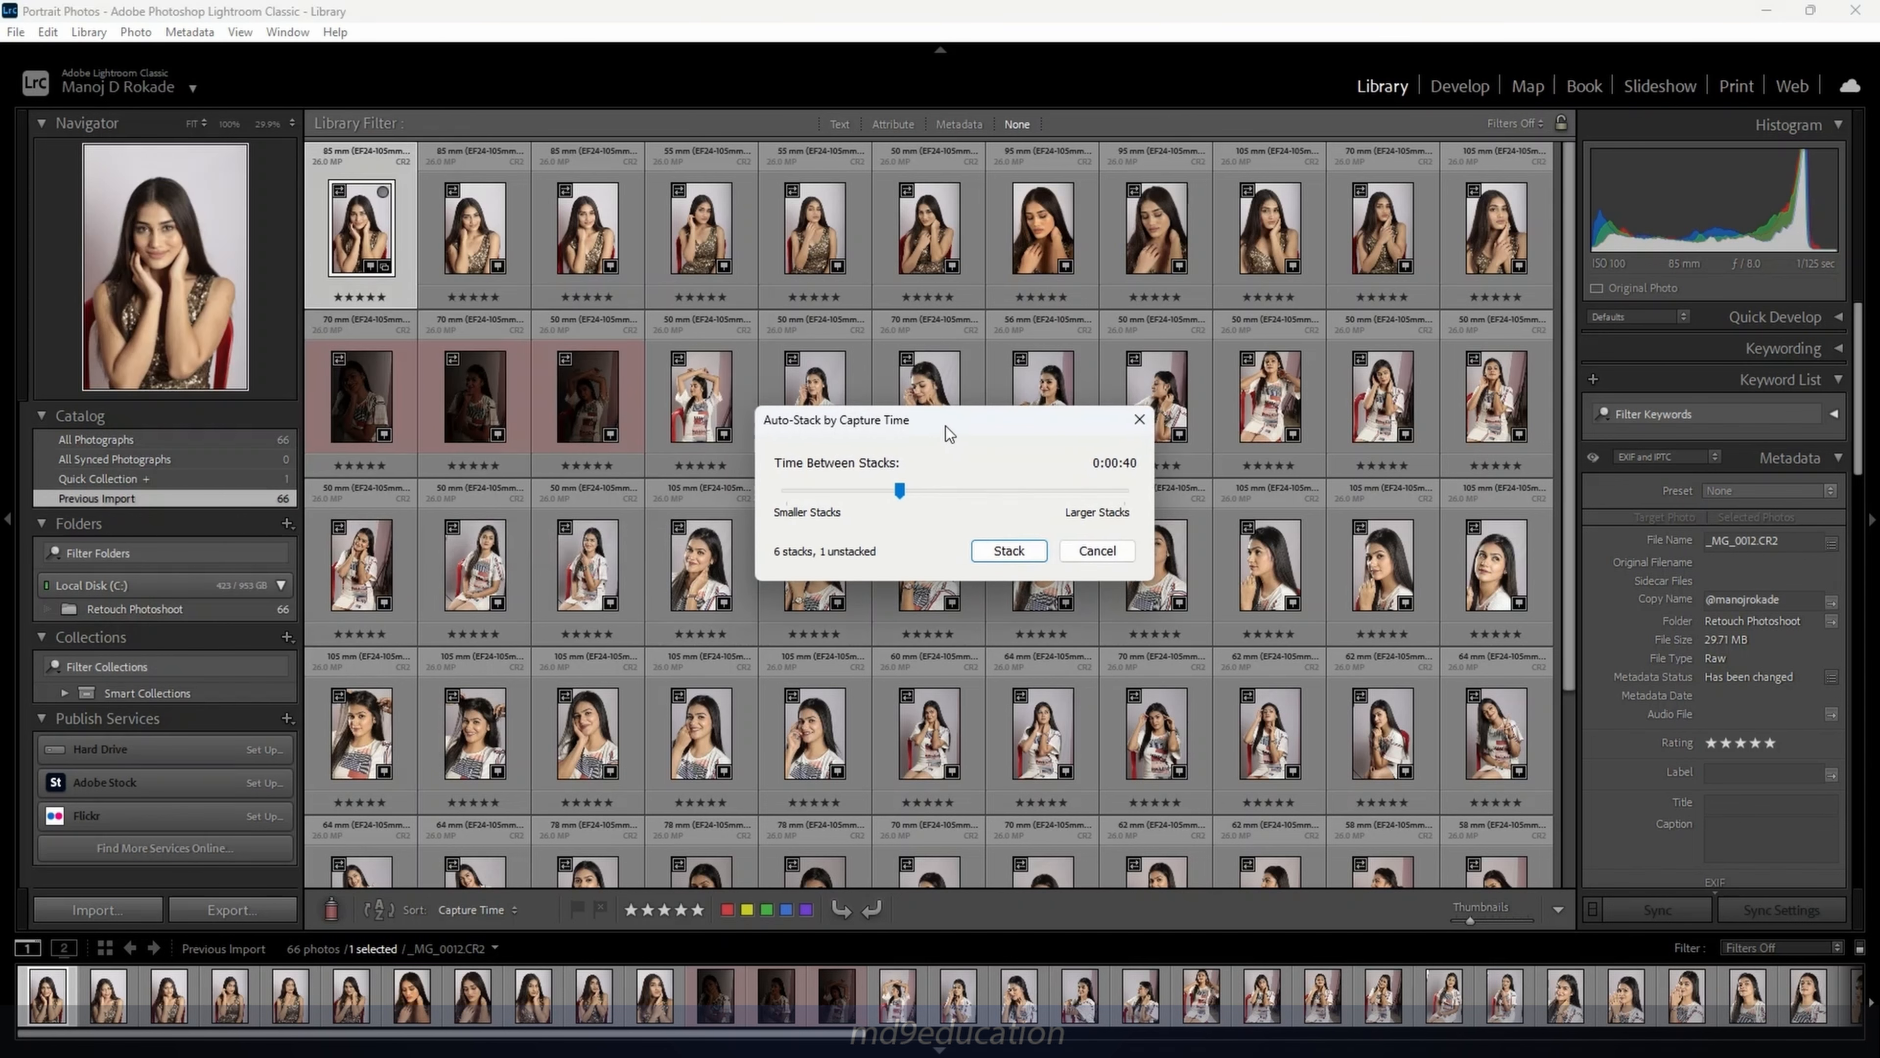
drag(926, 431, 965, 436)
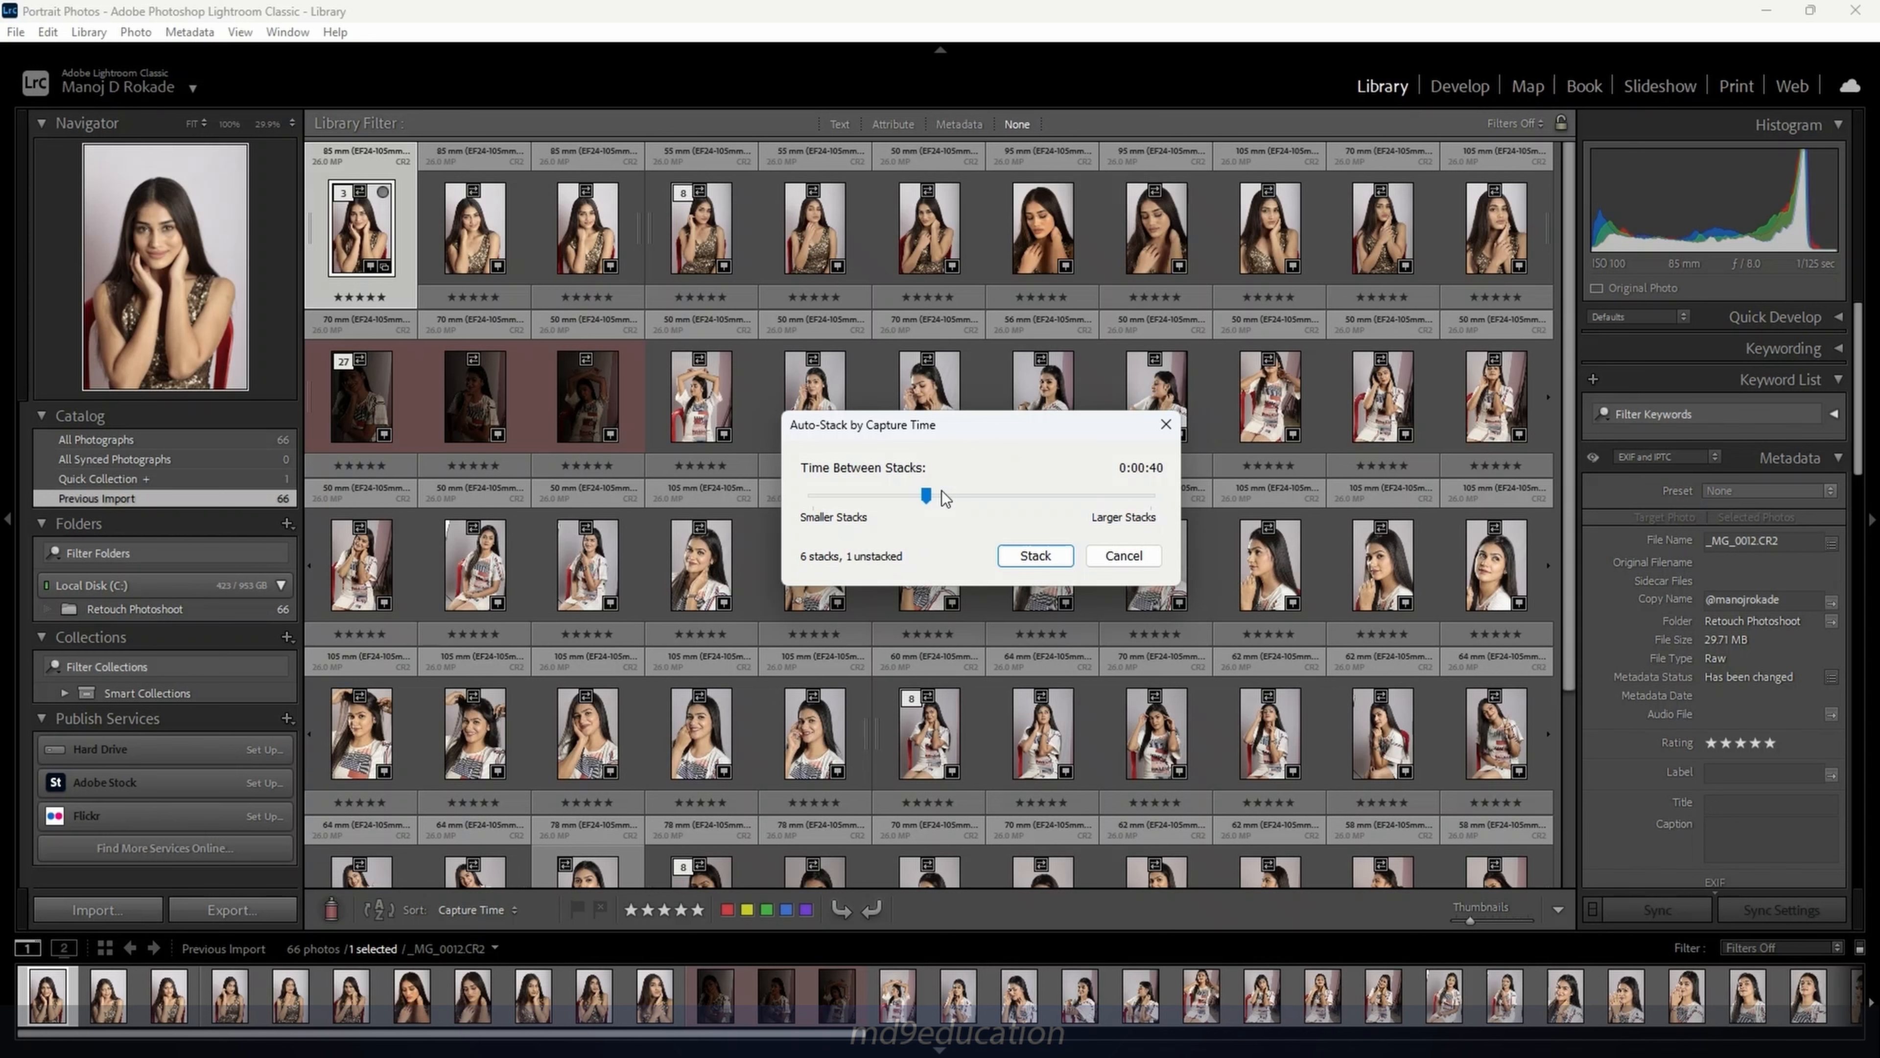
drag(926, 494, 814, 497)
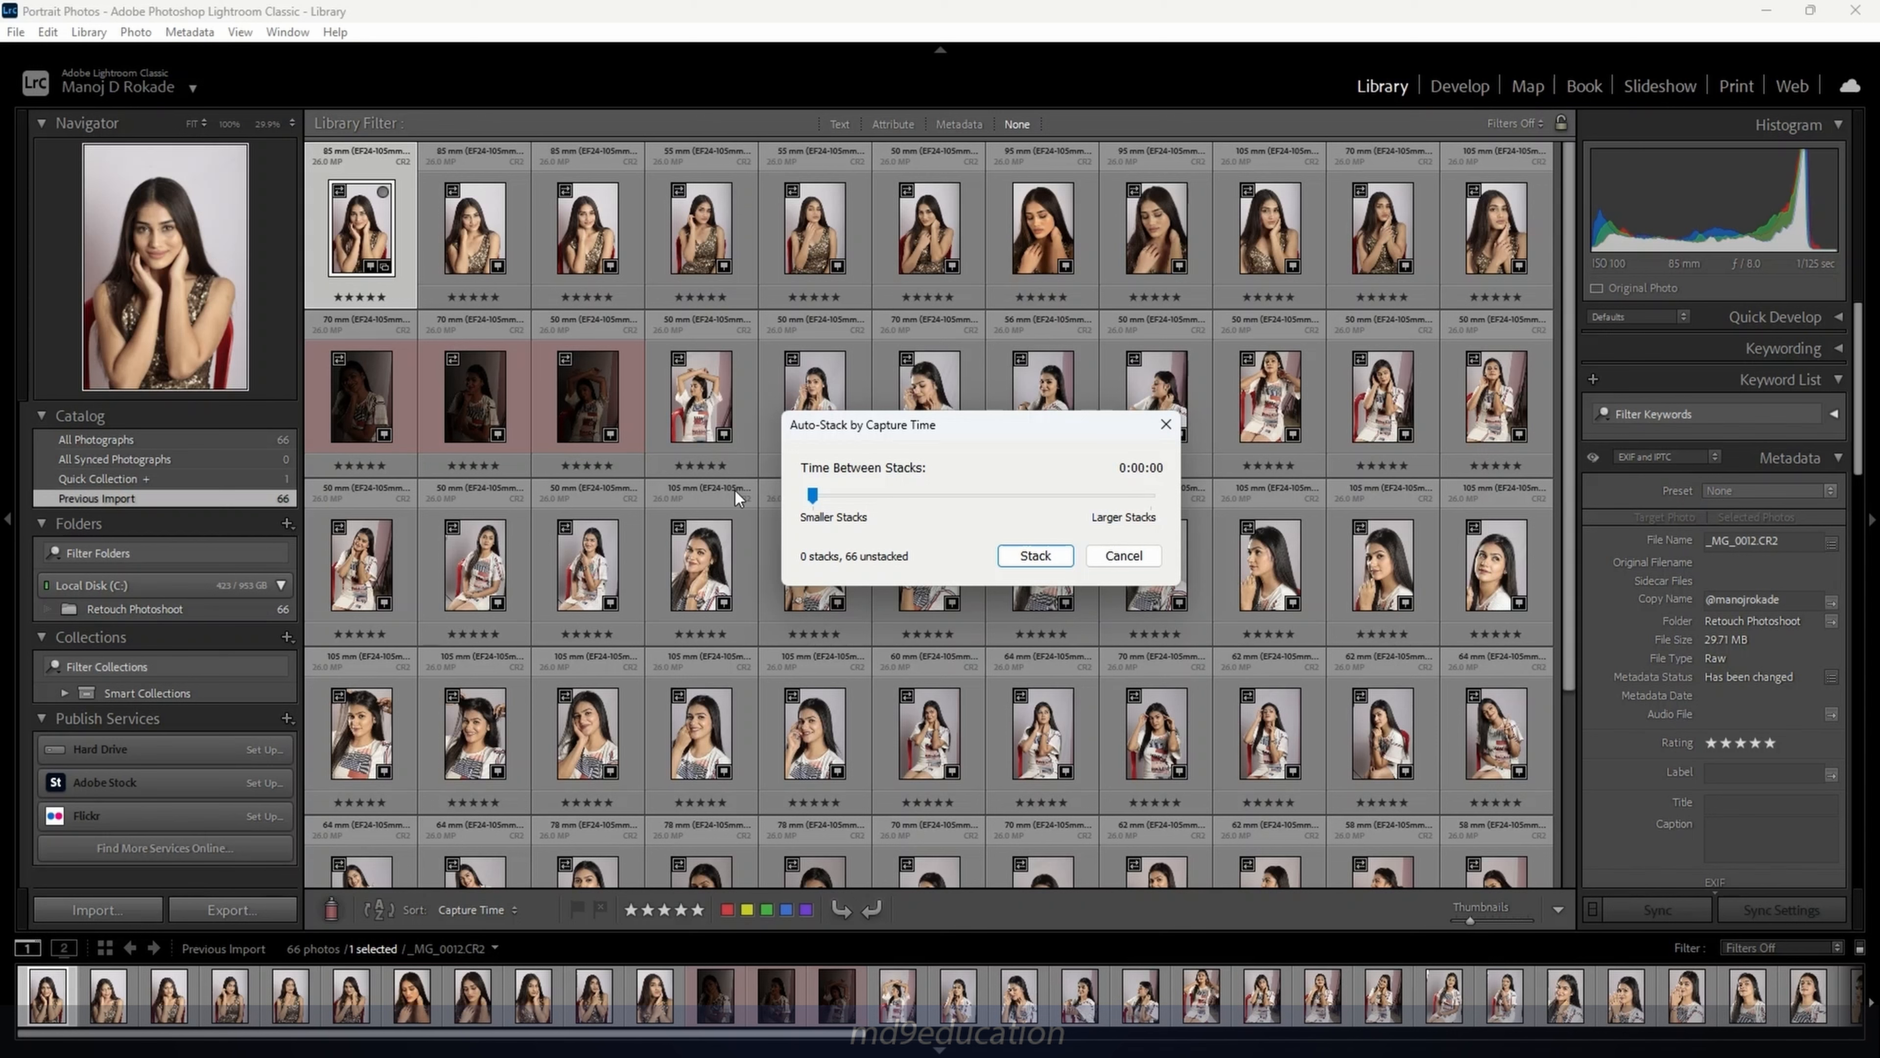
drag(815, 501, 888, 510)
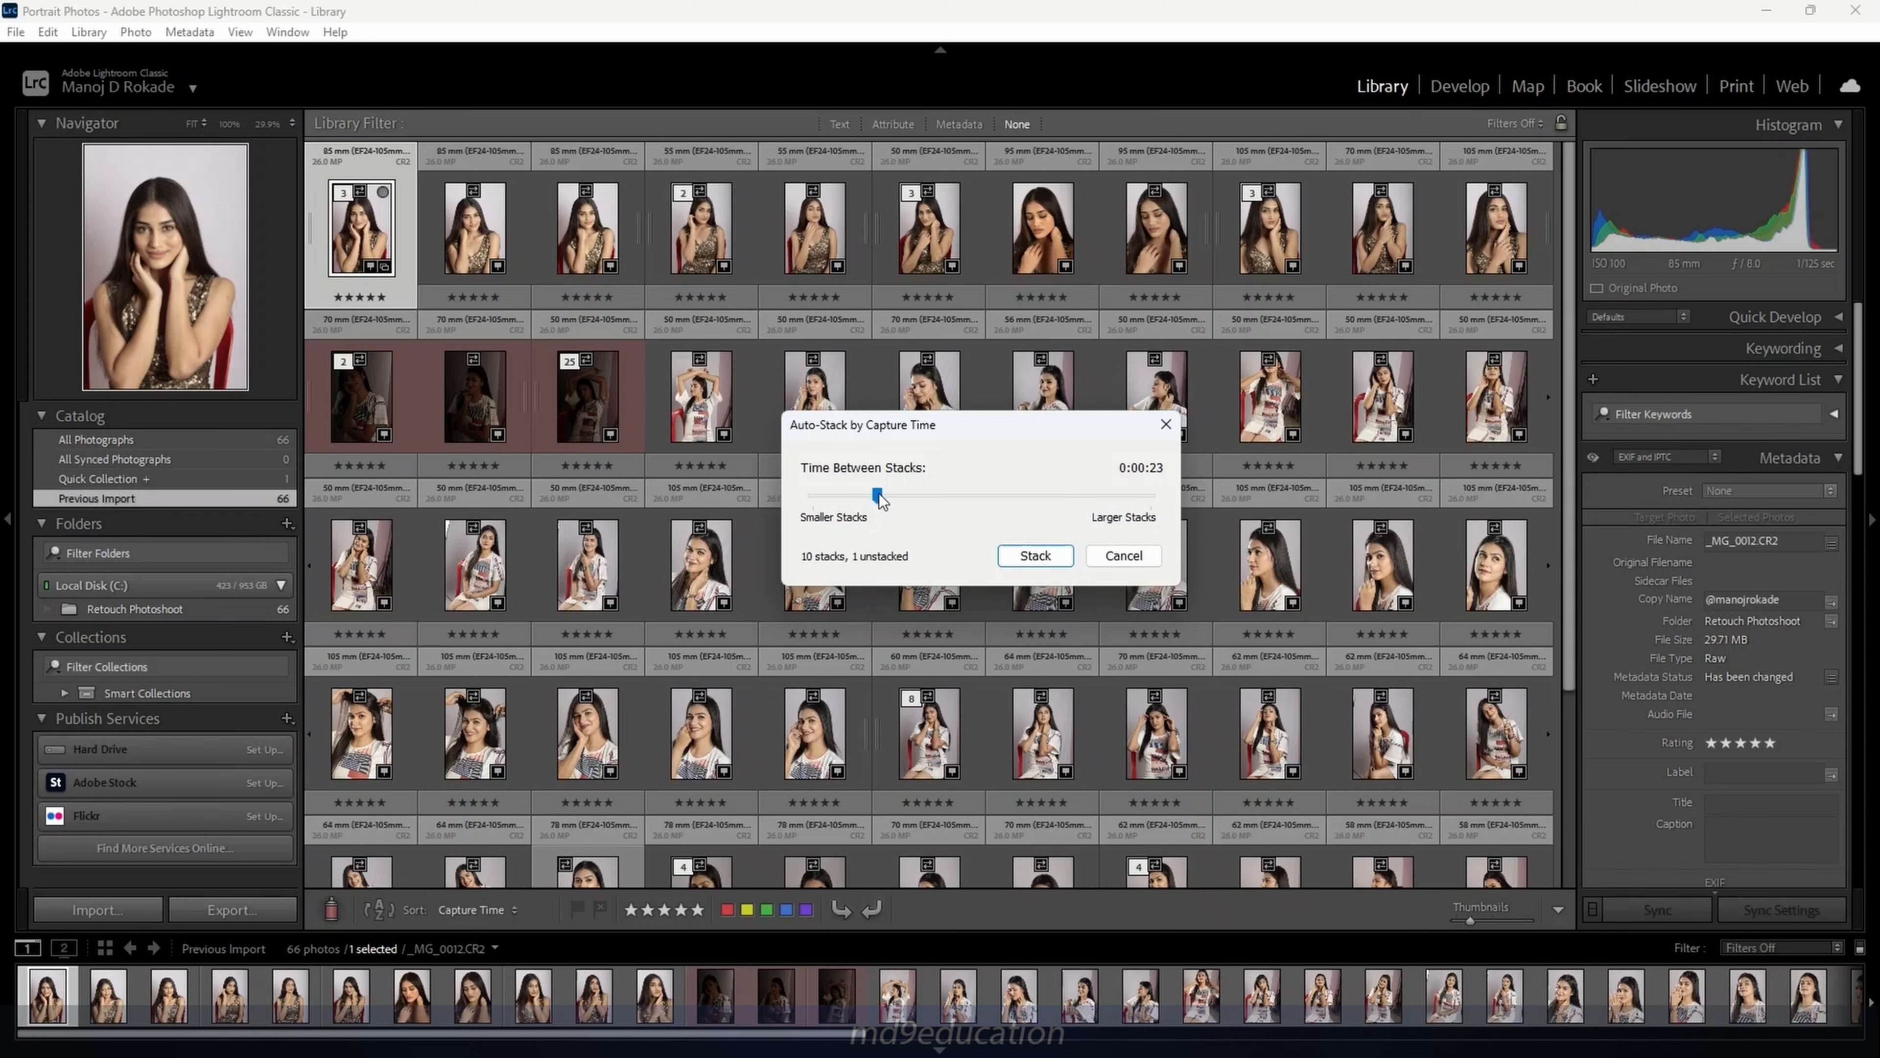
drag(879, 499, 900, 496)
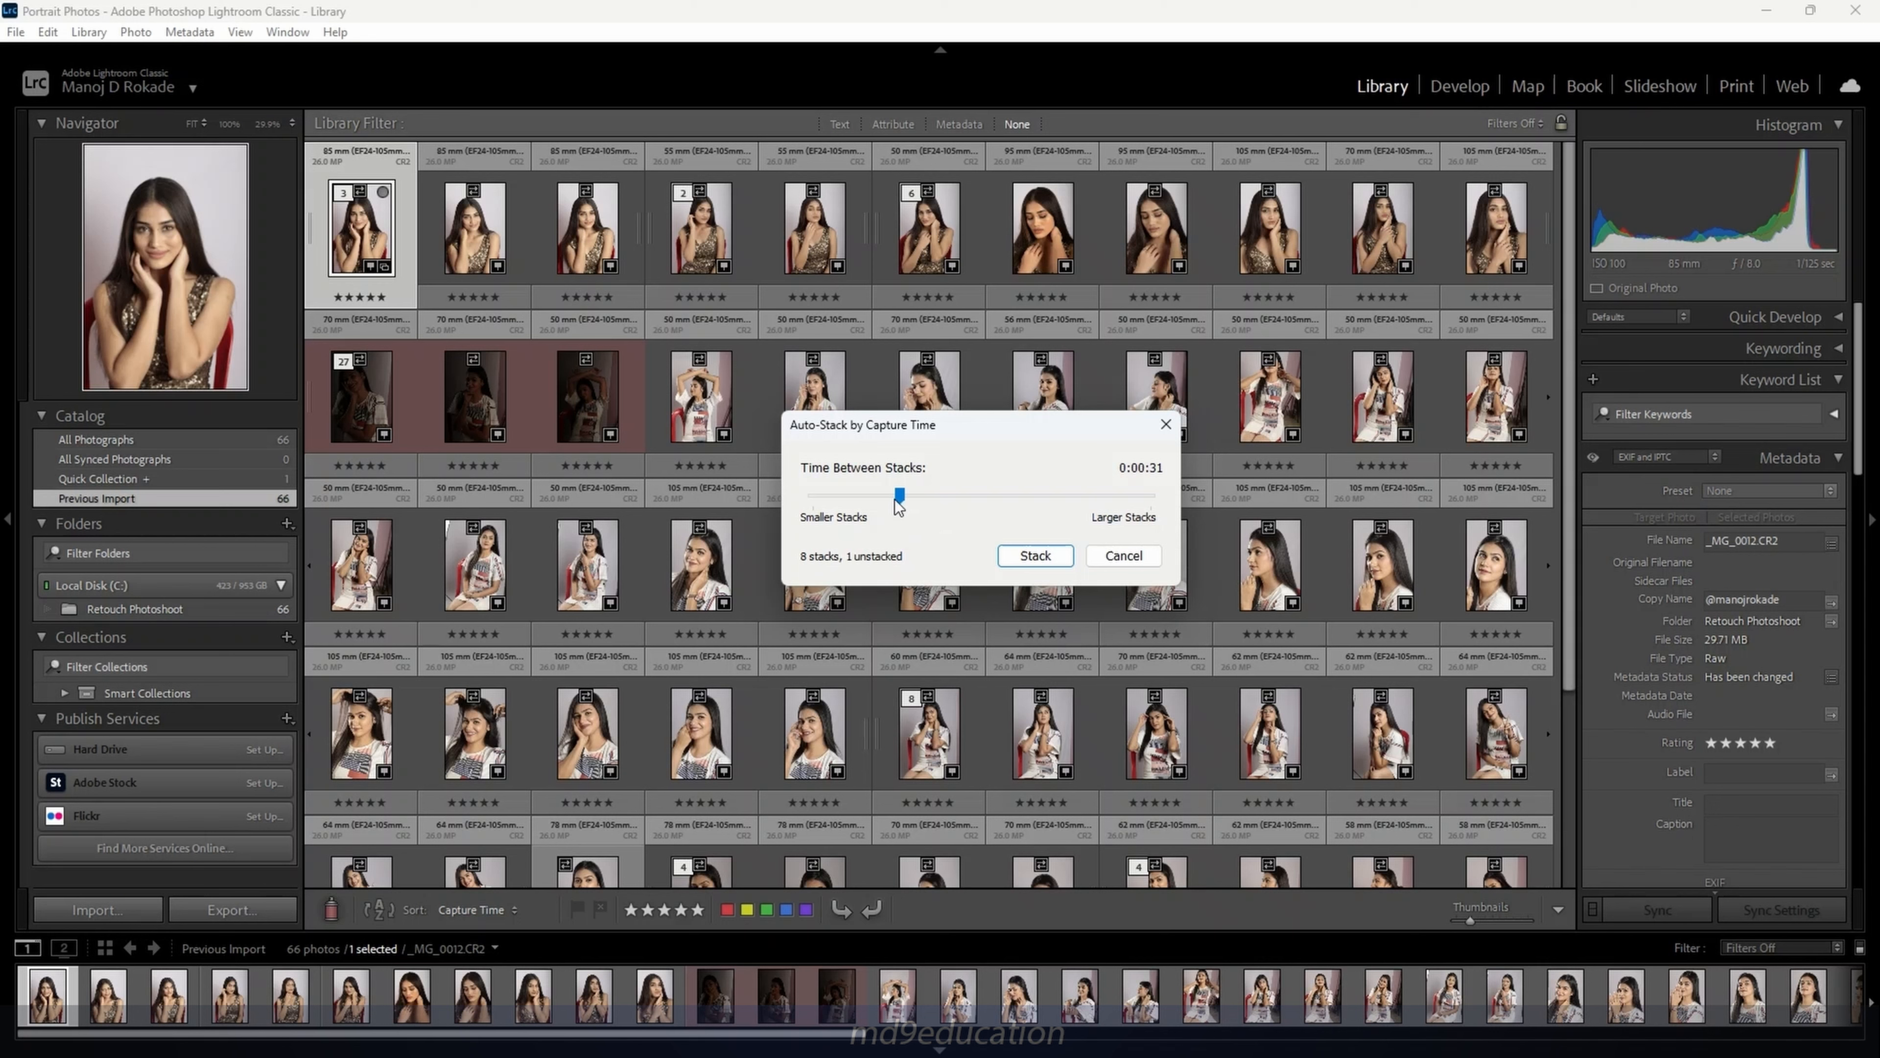
drag(901, 500, 923, 494)
mouse_move(926, 500)
mouse_down()
mouse_move(953, 504)
mouse_move(791, 502)
mouse_move(896, 498)
mouse_up()
Apply the 0:00:30 auto-stack, then expand and collapse the 3, 2, 27 and 8-photo stacks
click(1055, 557)
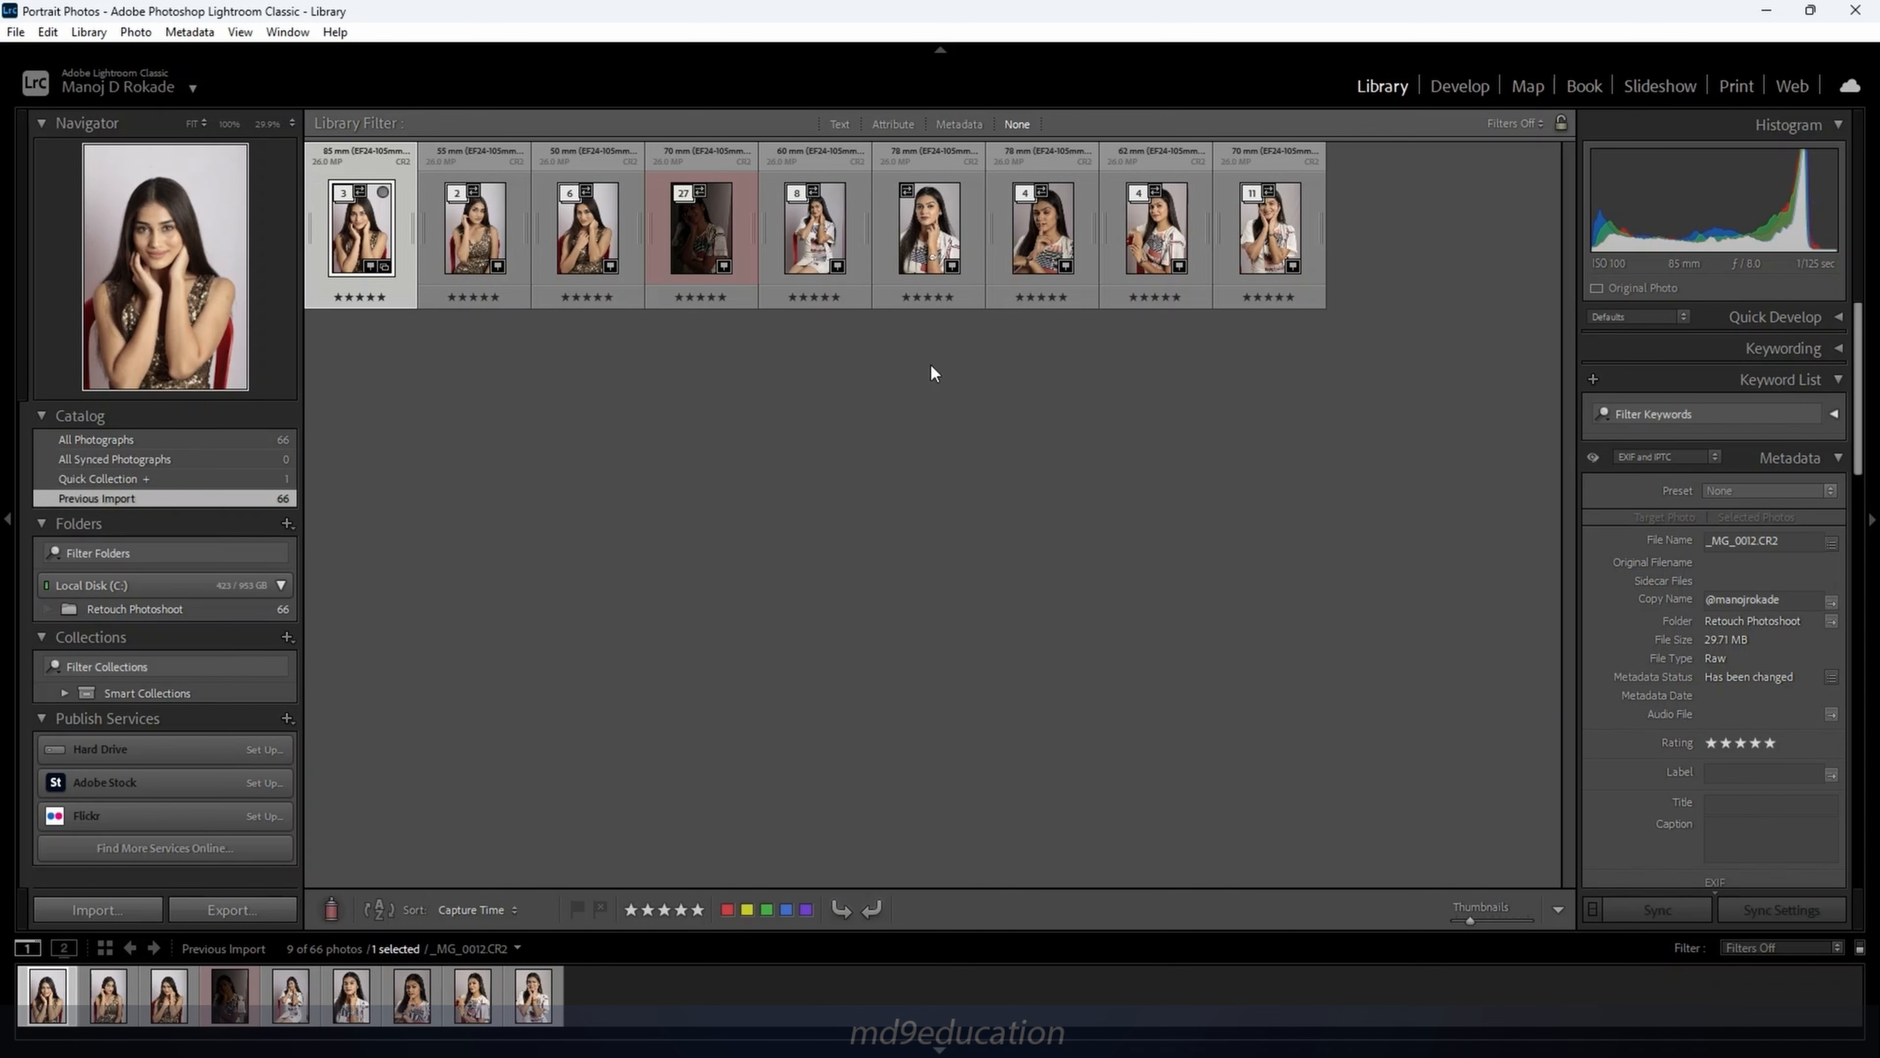
click(344, 194)
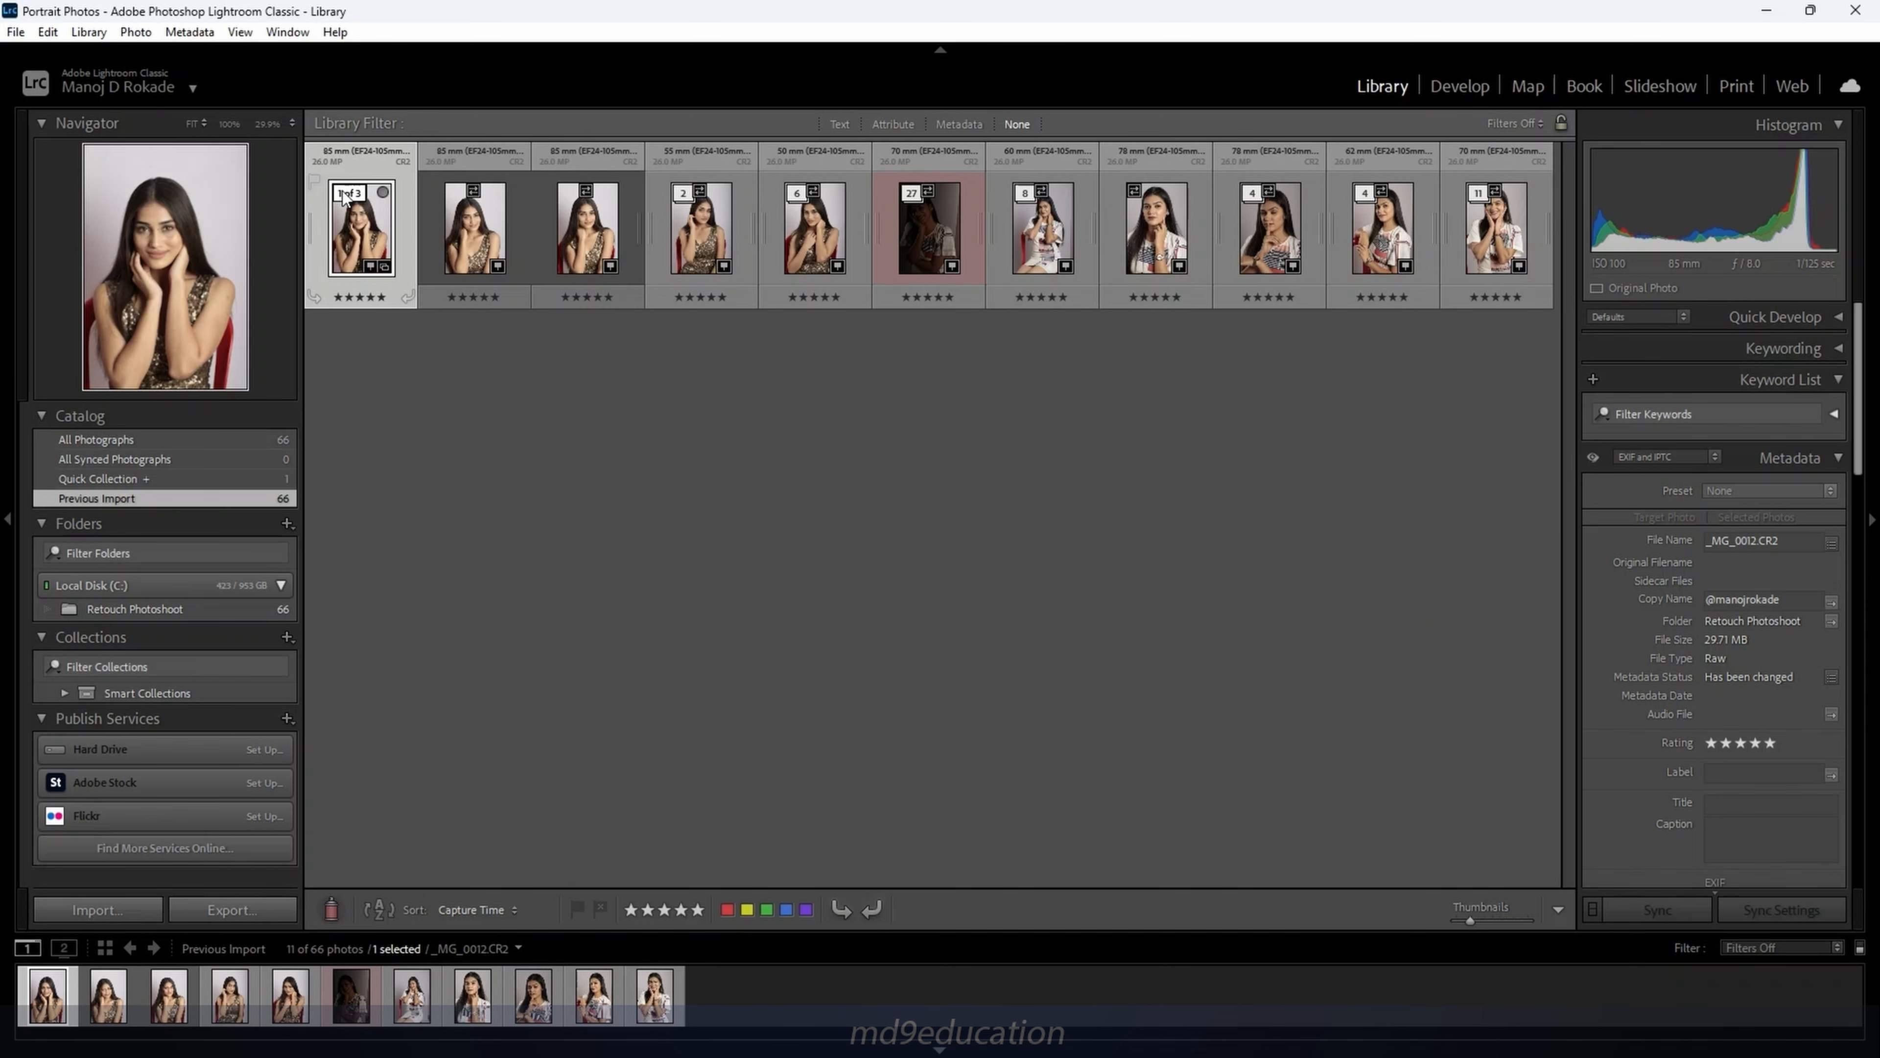
click(344, 194)
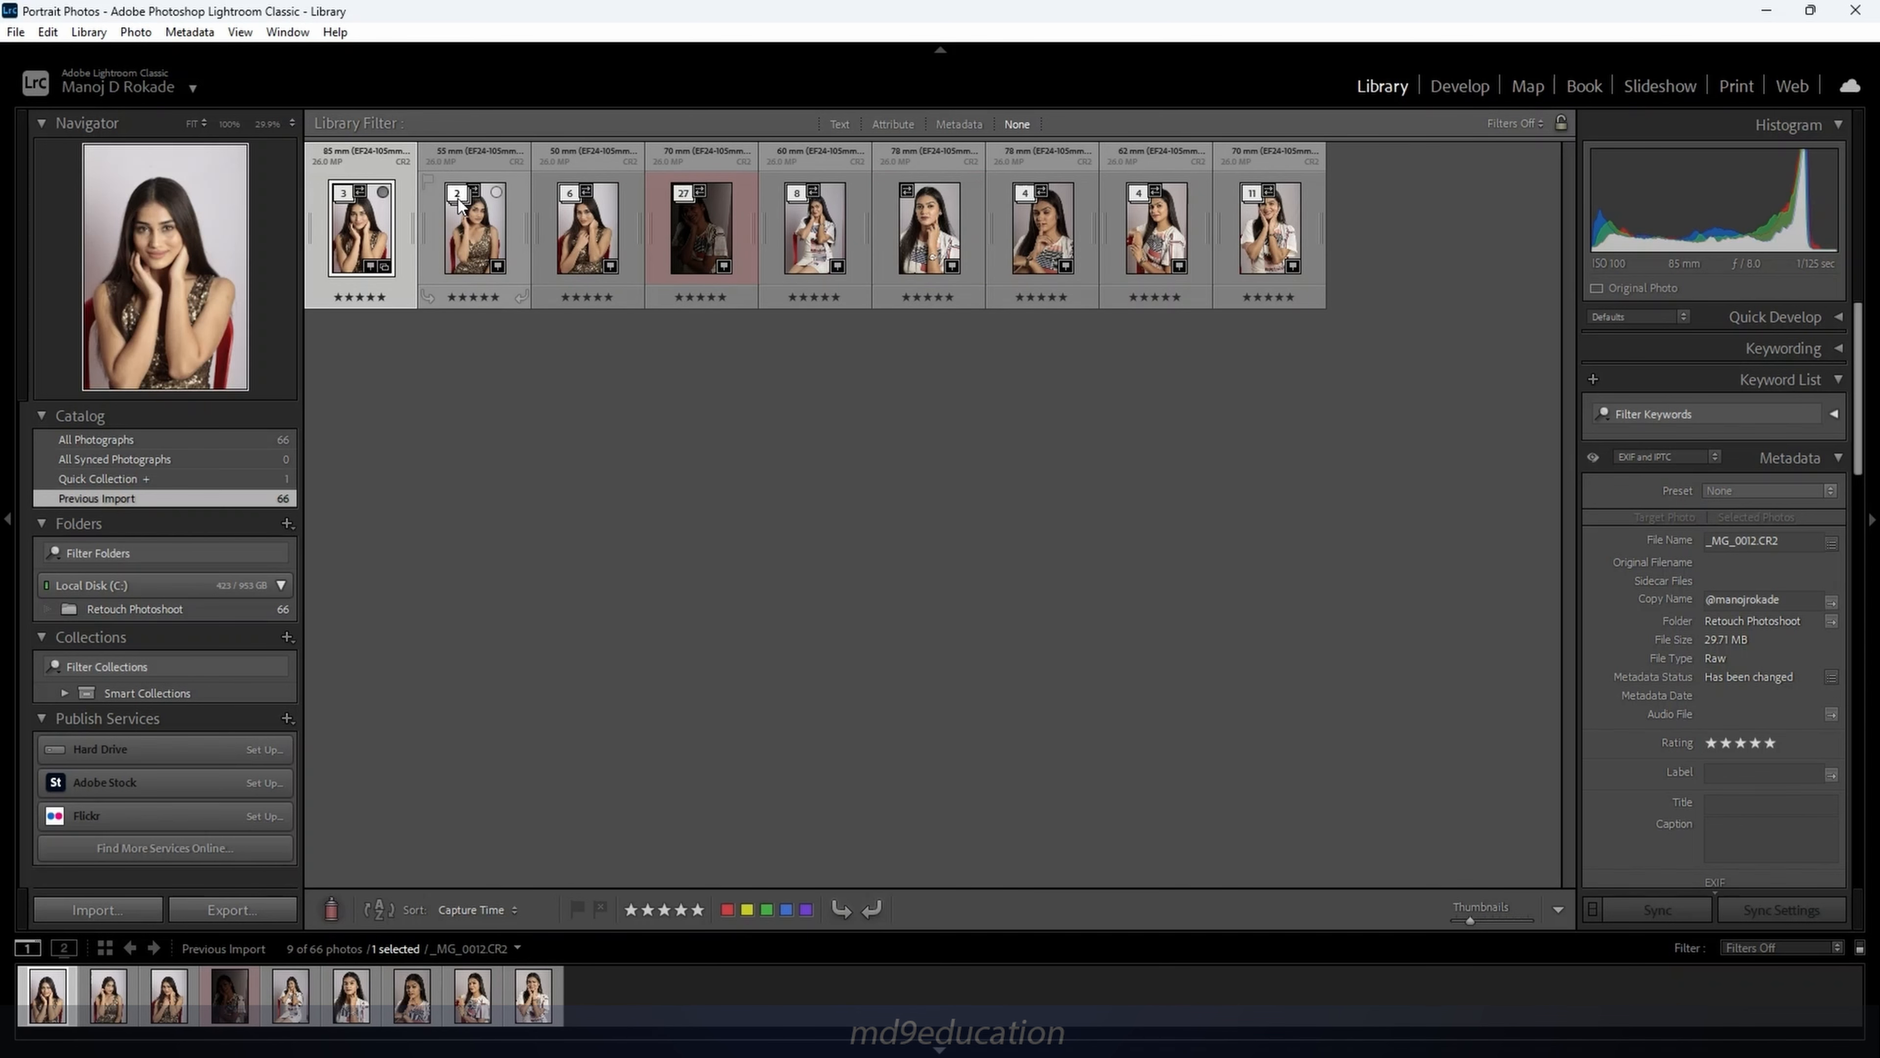
click(460, 194)
click(460, 194)
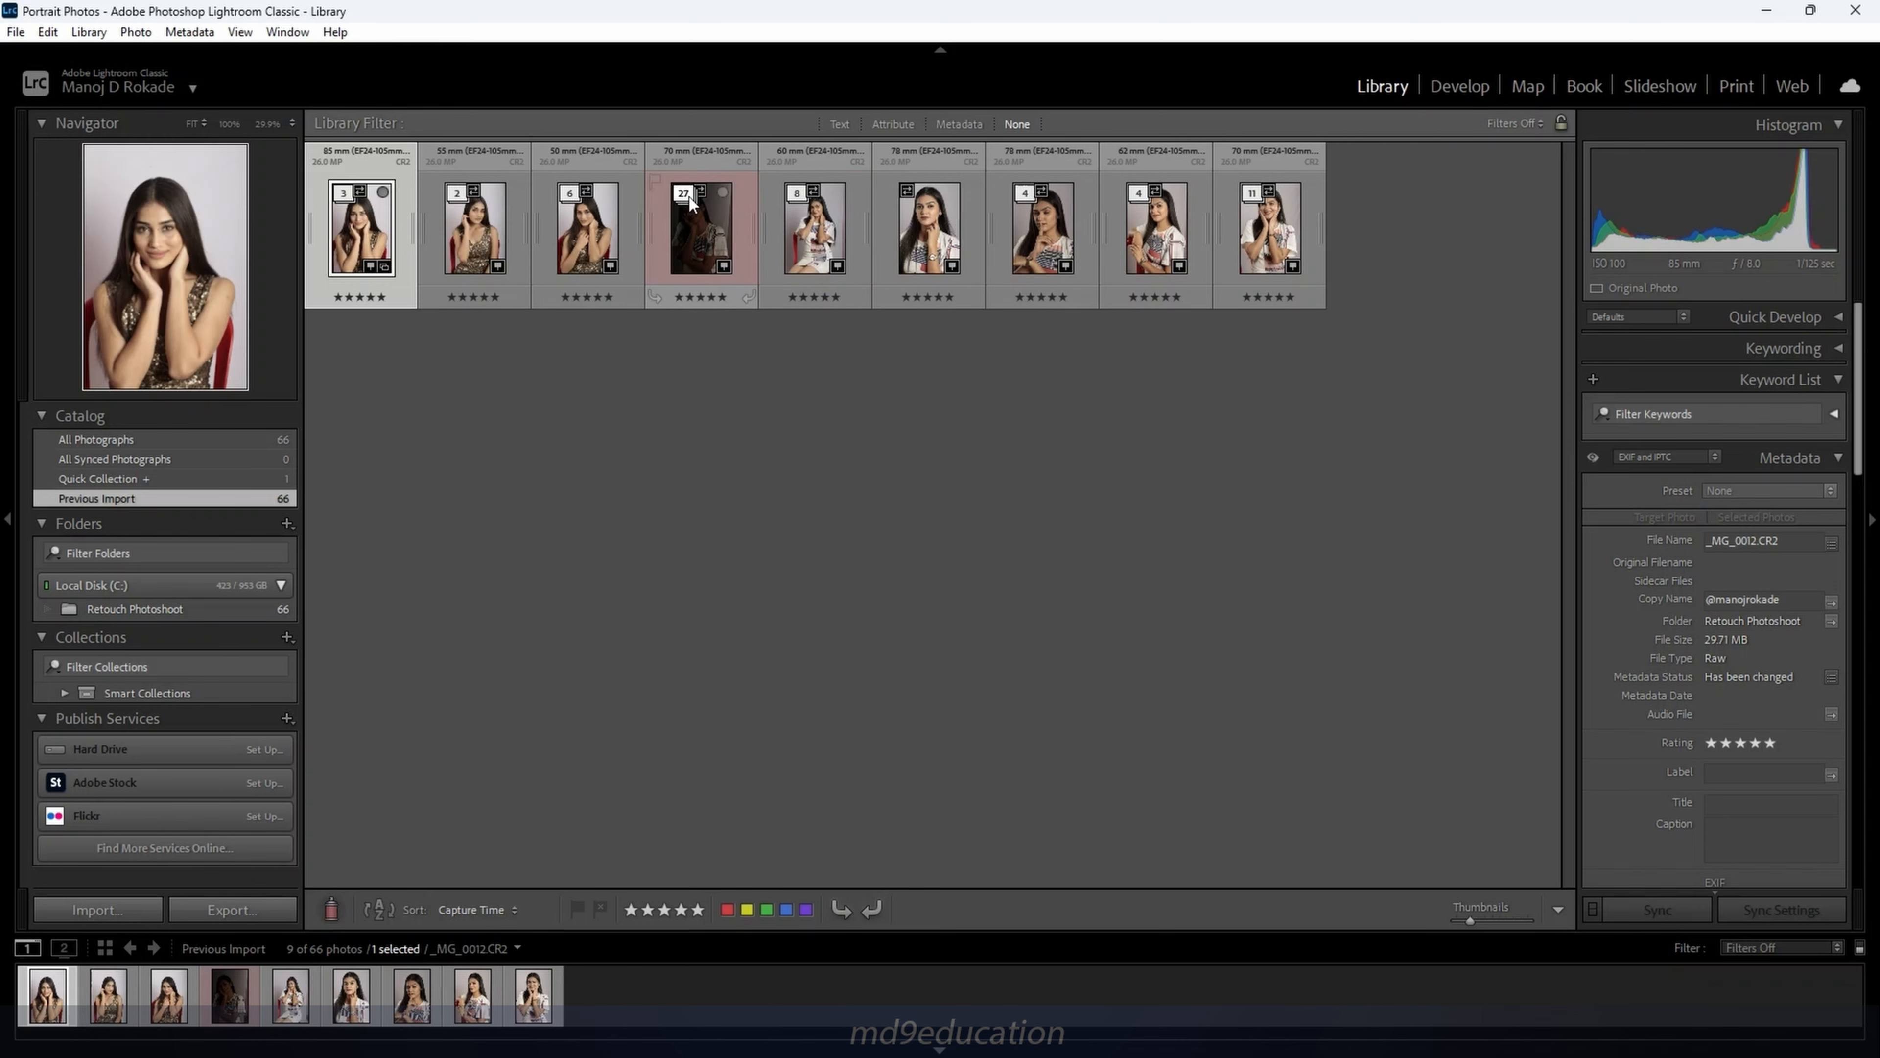
click(684, 194)
click(685, 194)
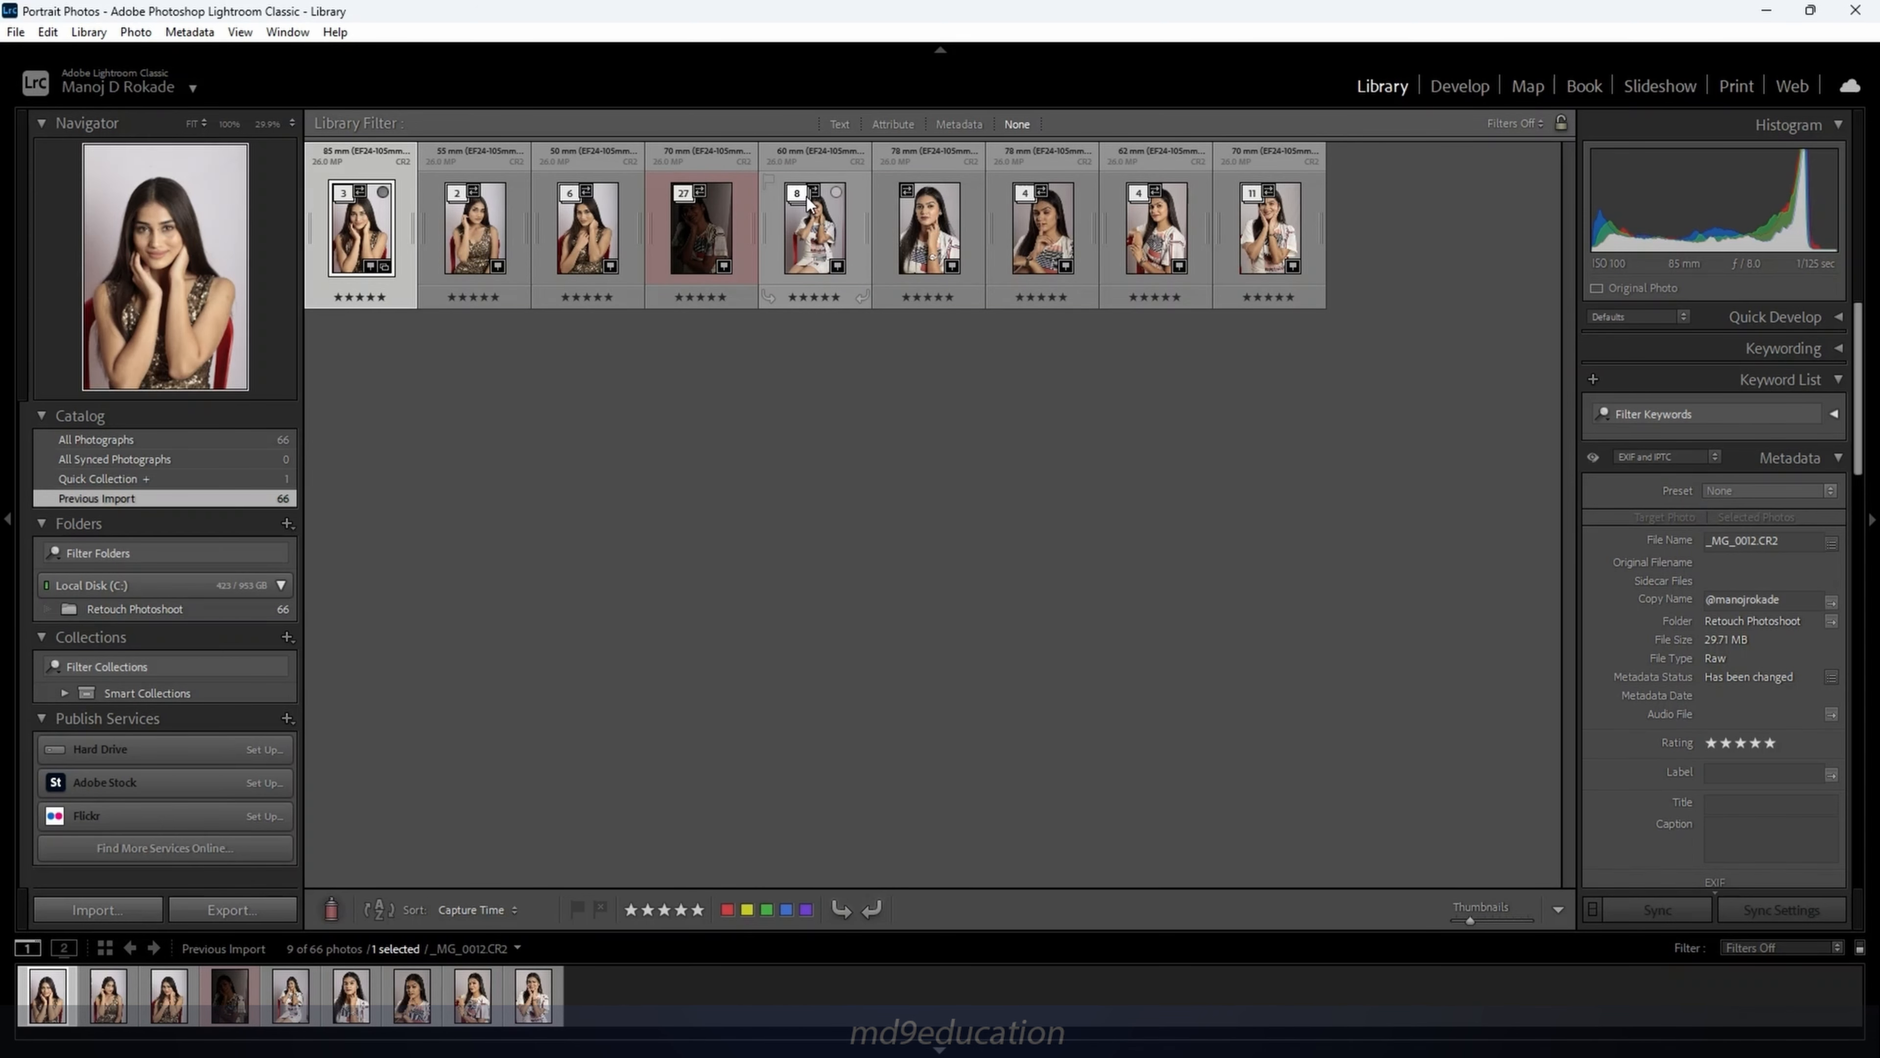
click(800, 194)
click(800, 196)
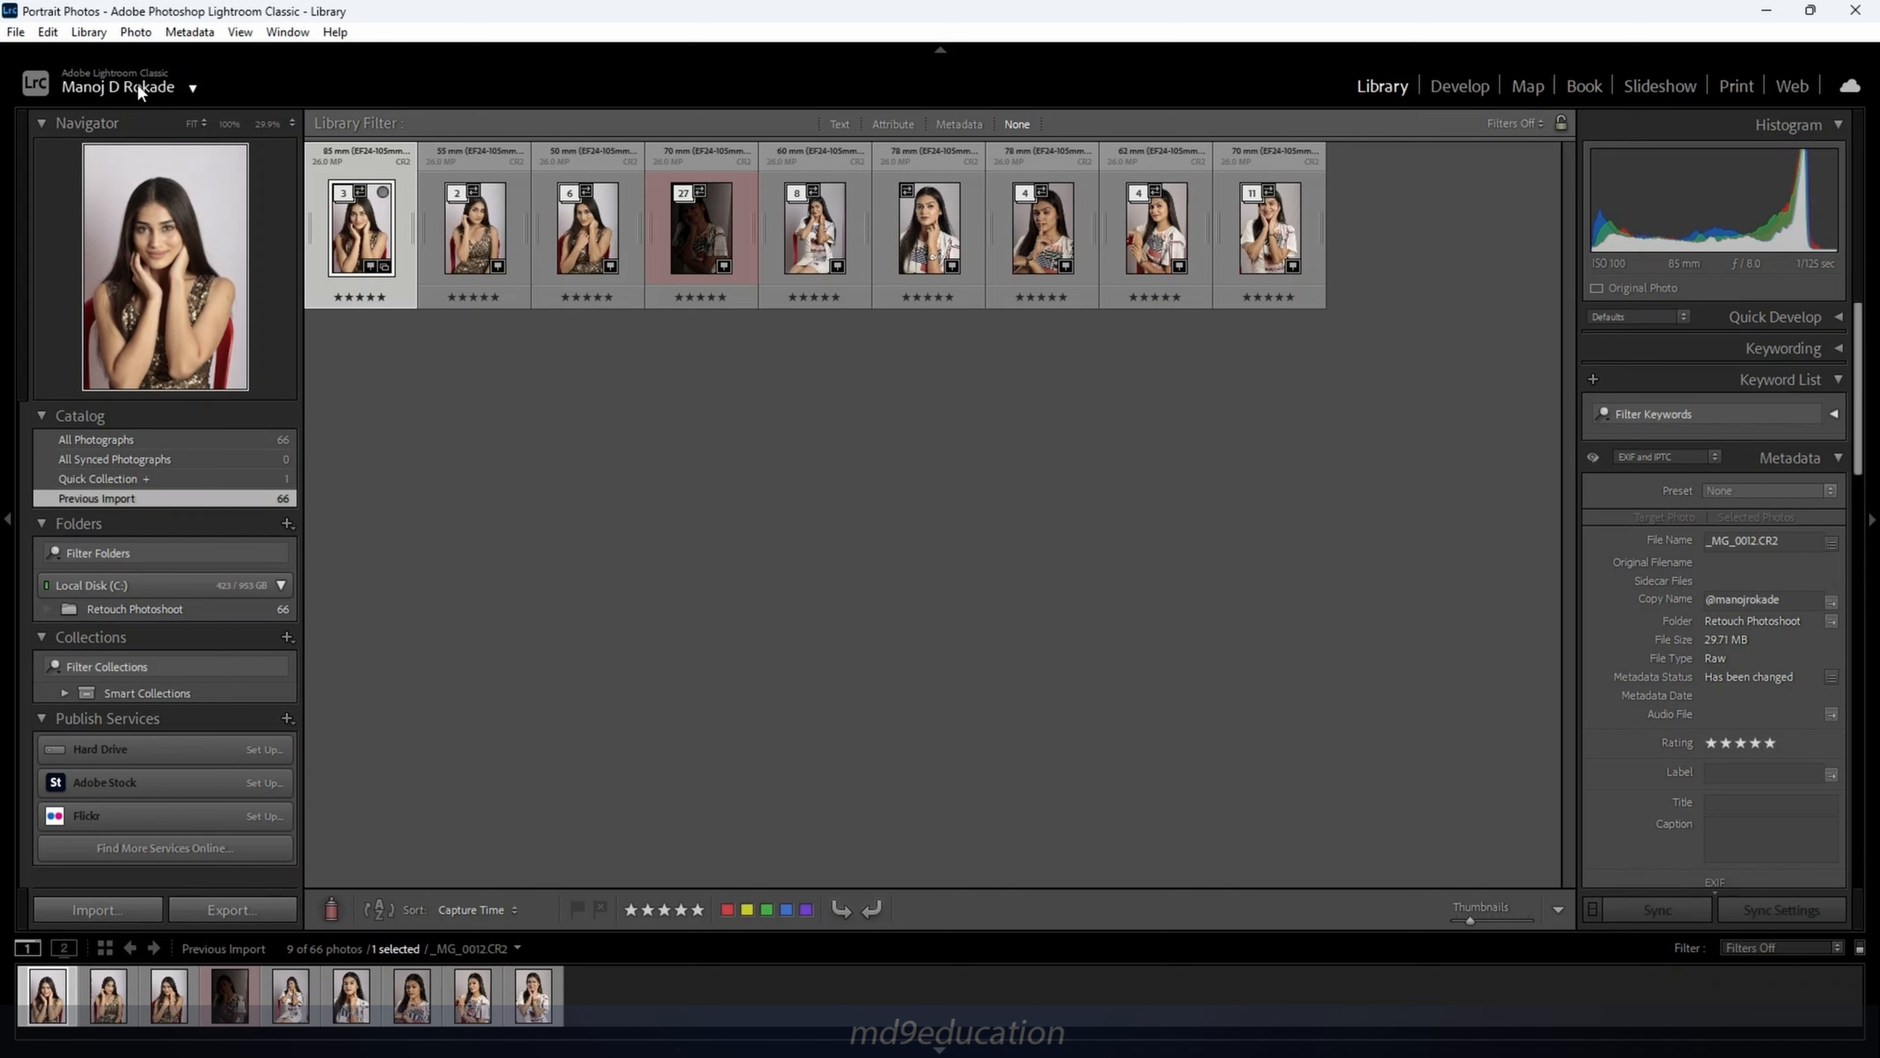
Rerun Auto-Stack by Capture Time with a longer interval to make five larger stacks
click(135, 32)
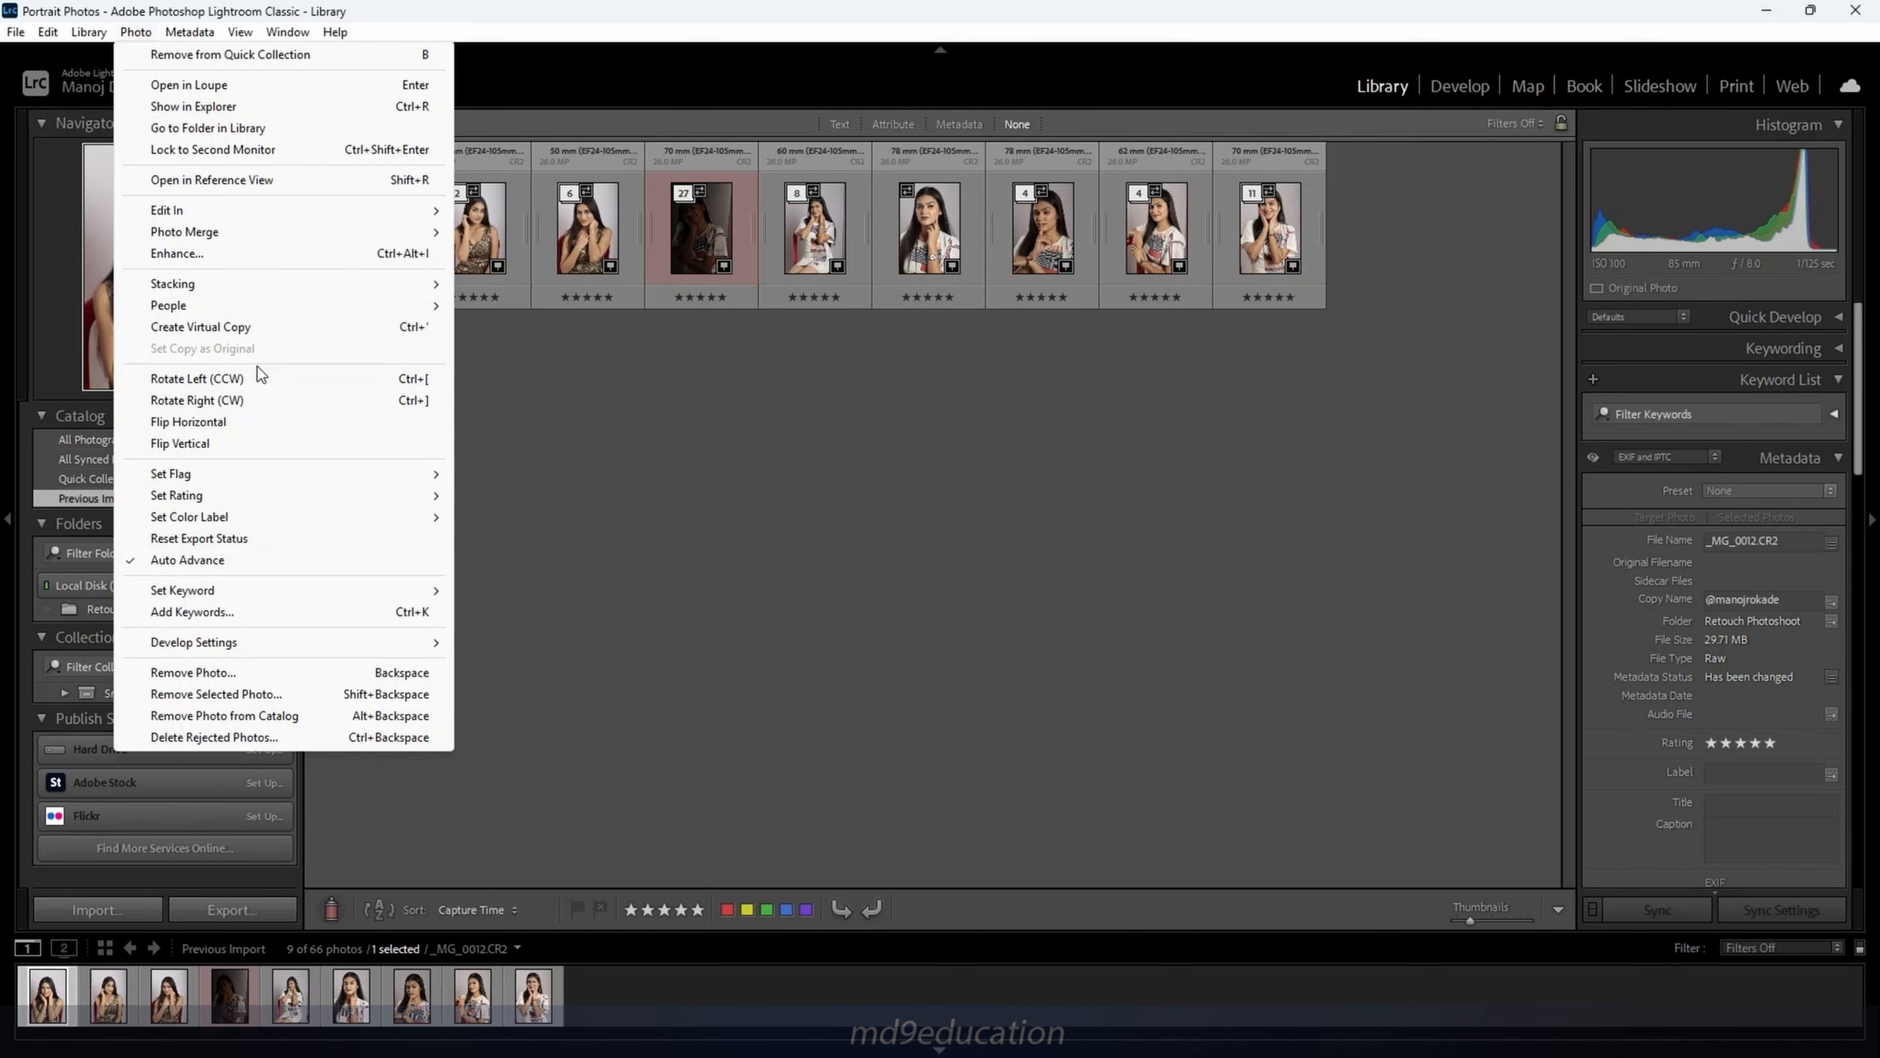
mouse_move(263, 285)
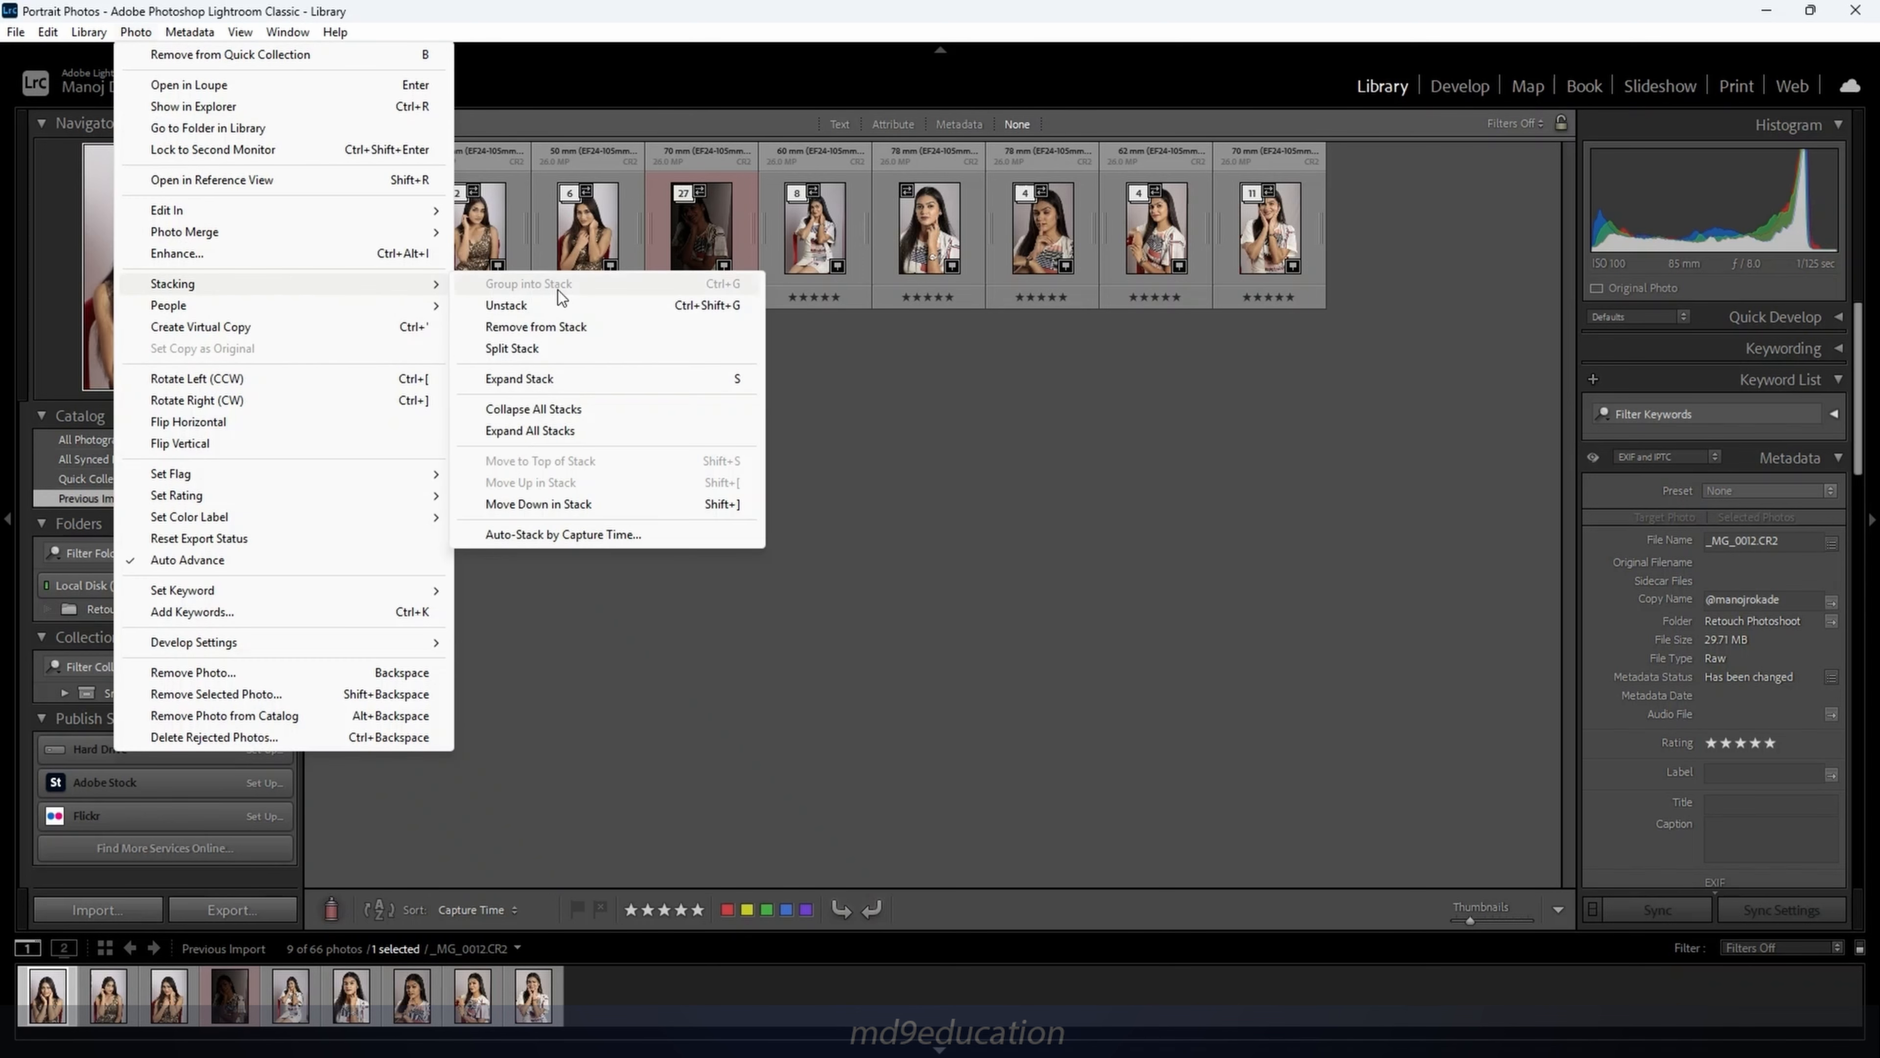
click(538, 540)
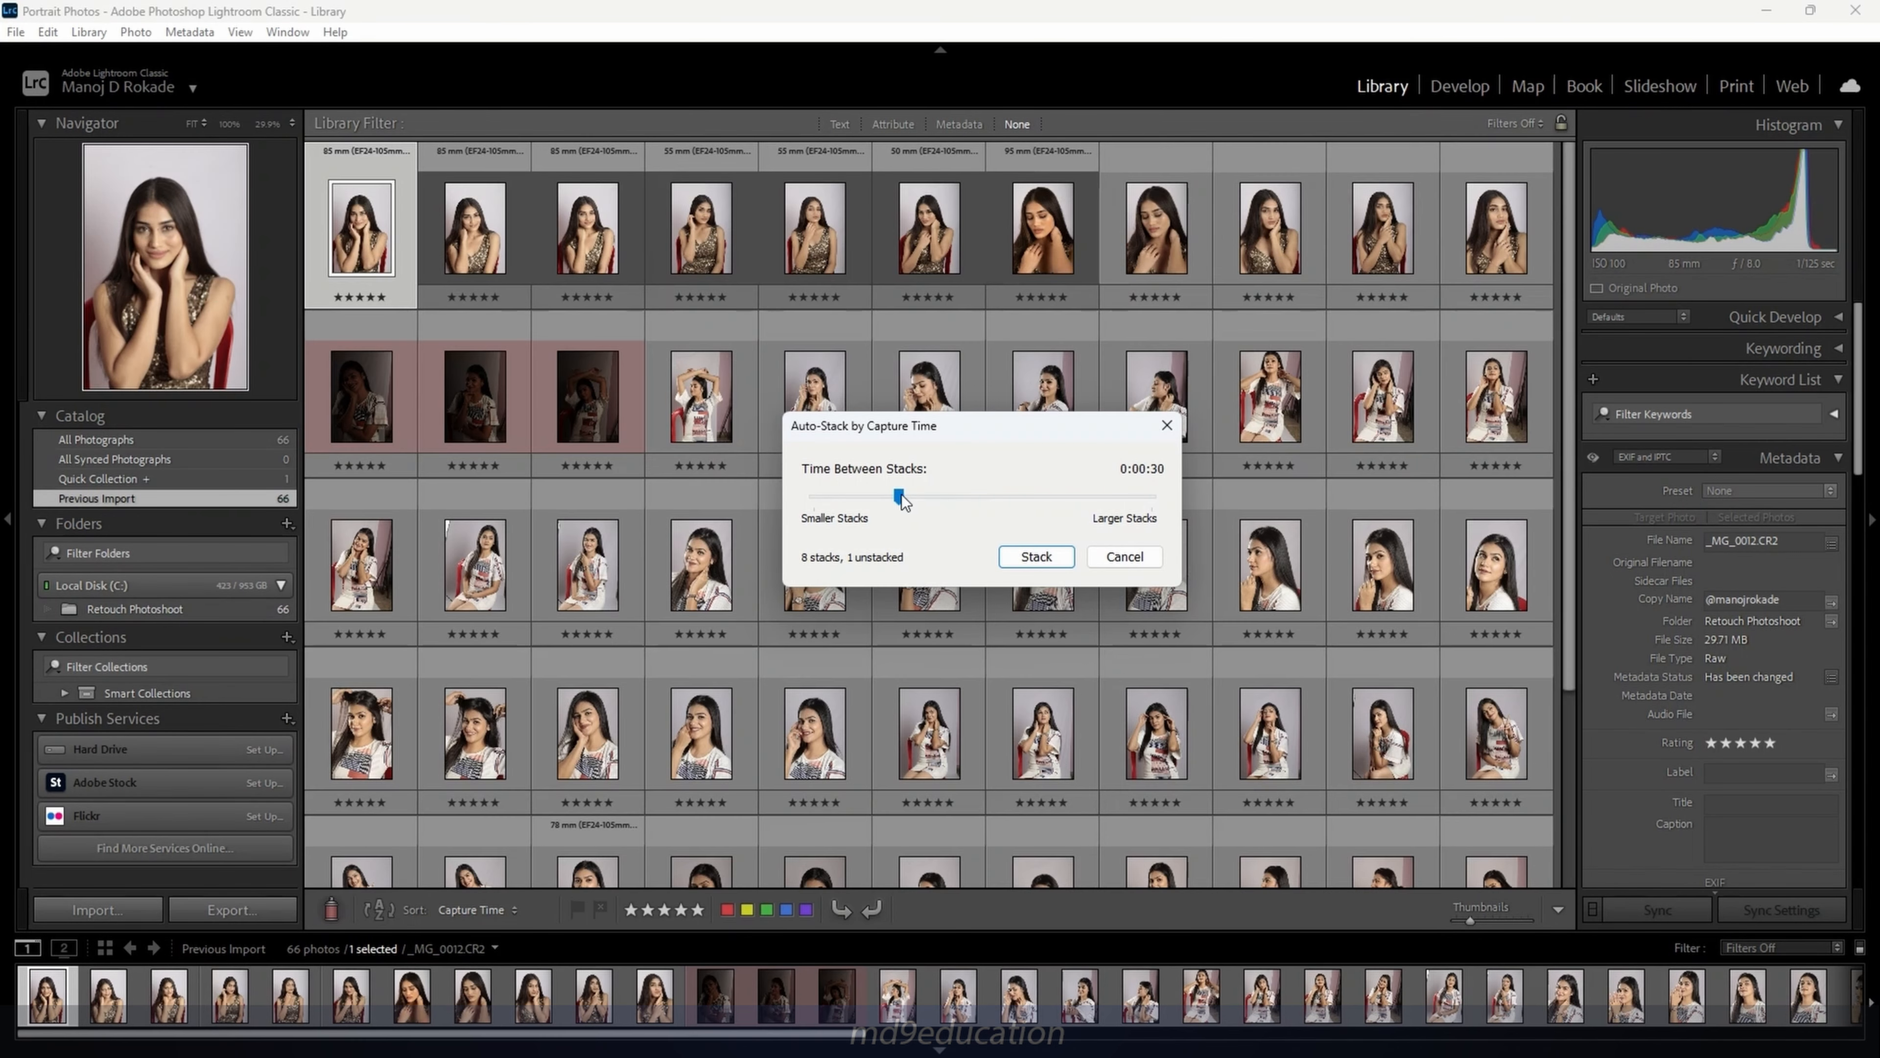
drag(899, 496, 985, 500)
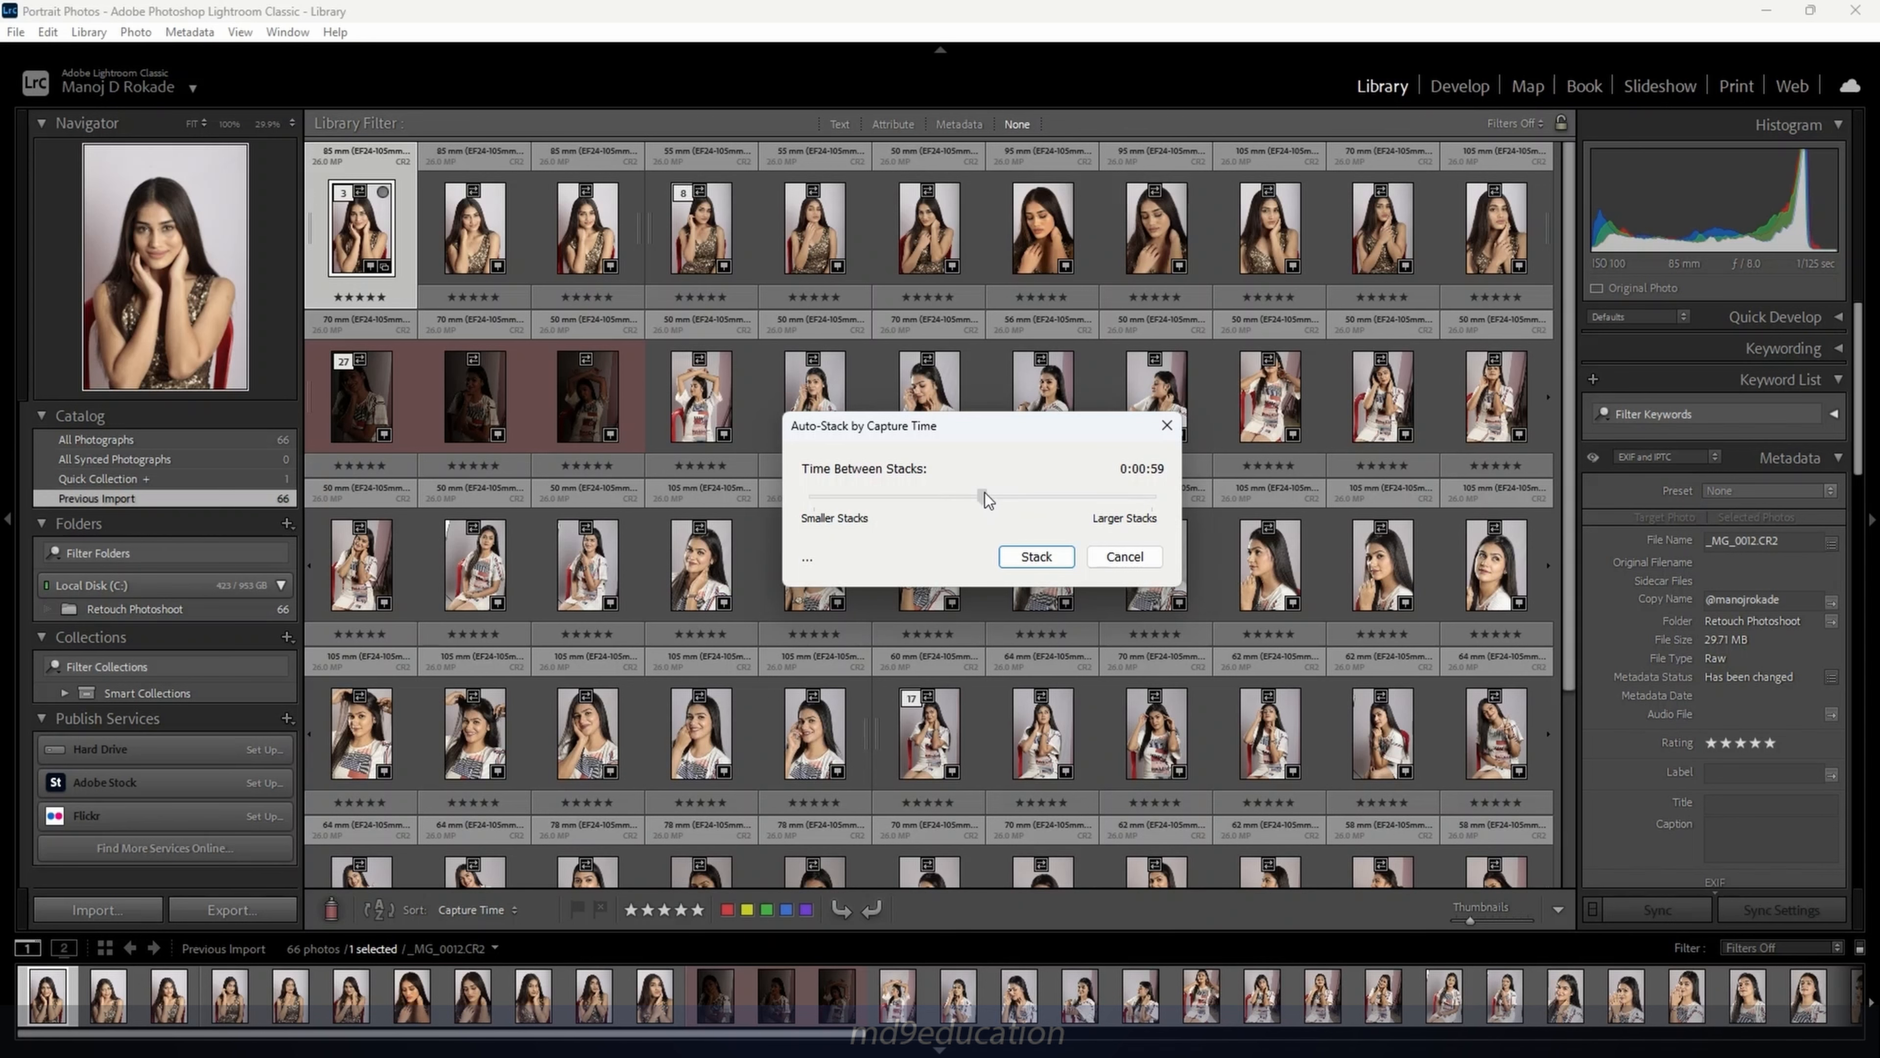
click(1005, 557)
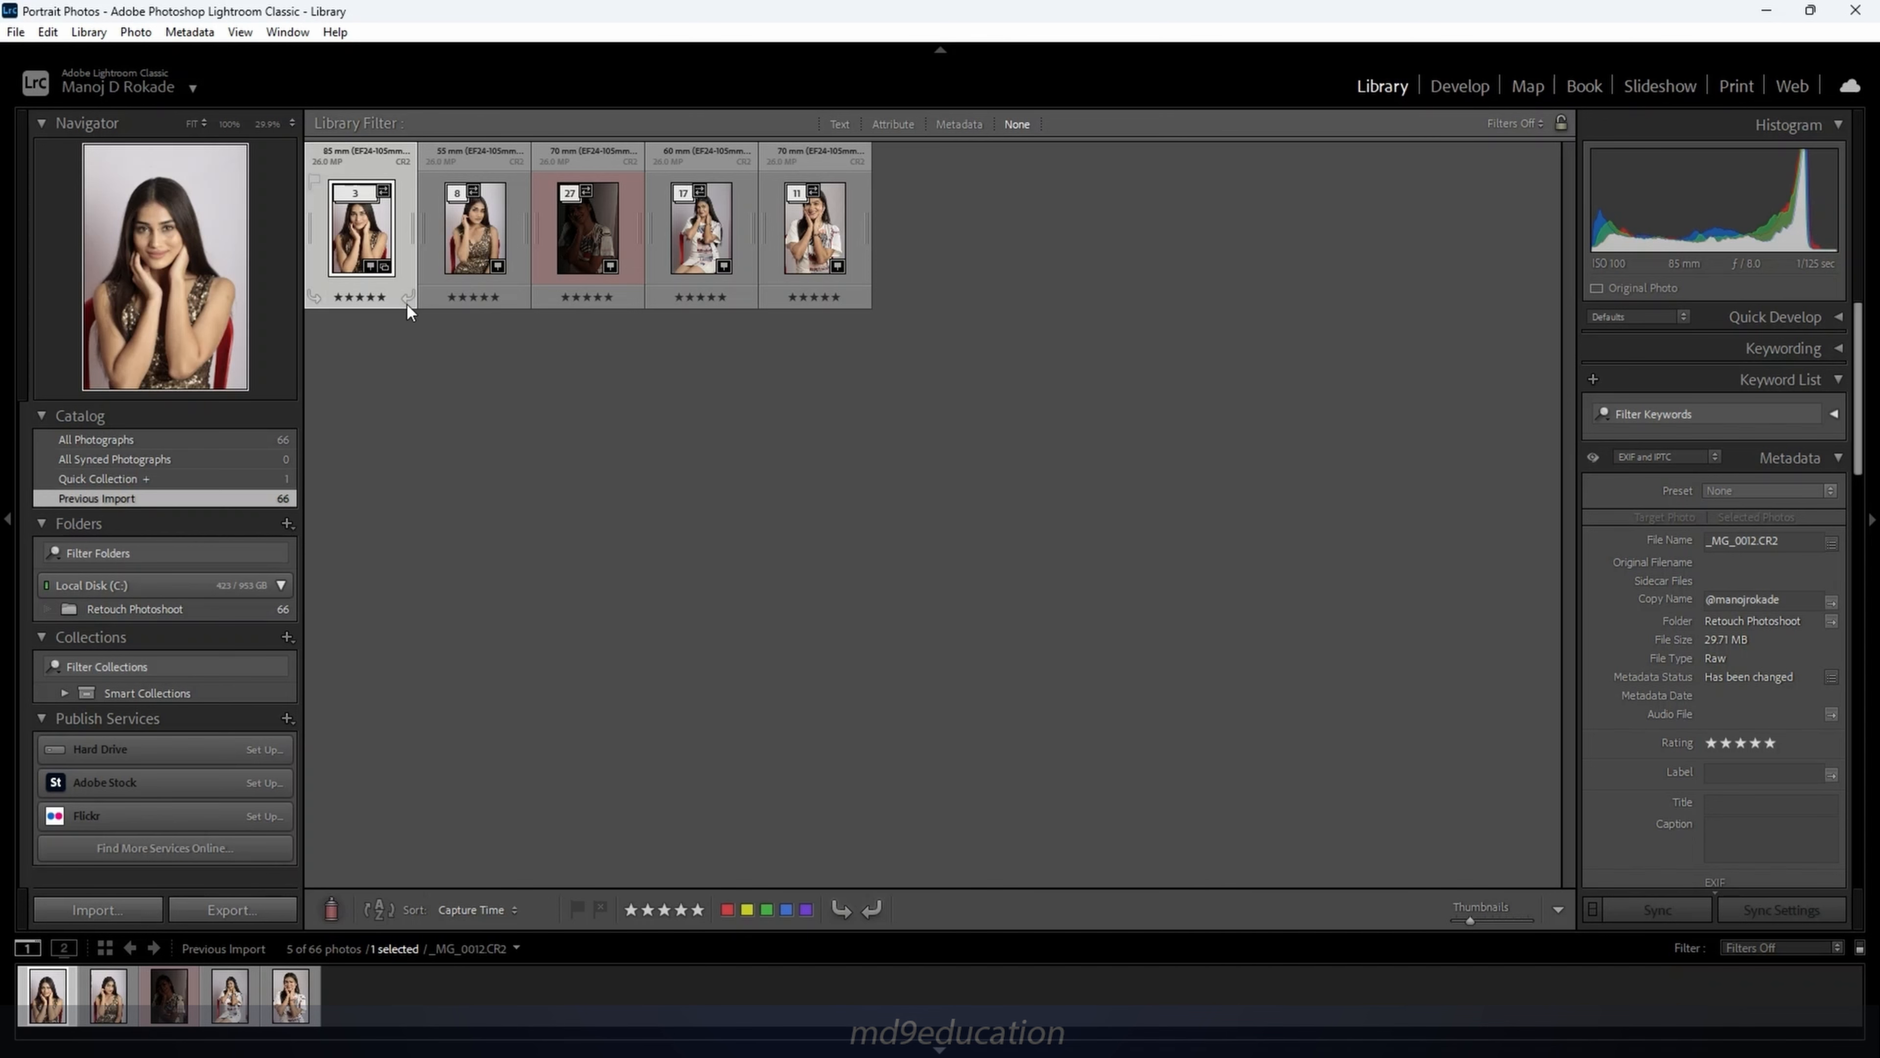
Expand and collapse the three-photo stack, then expand all stacks to show 66 photos
click(349, 194)
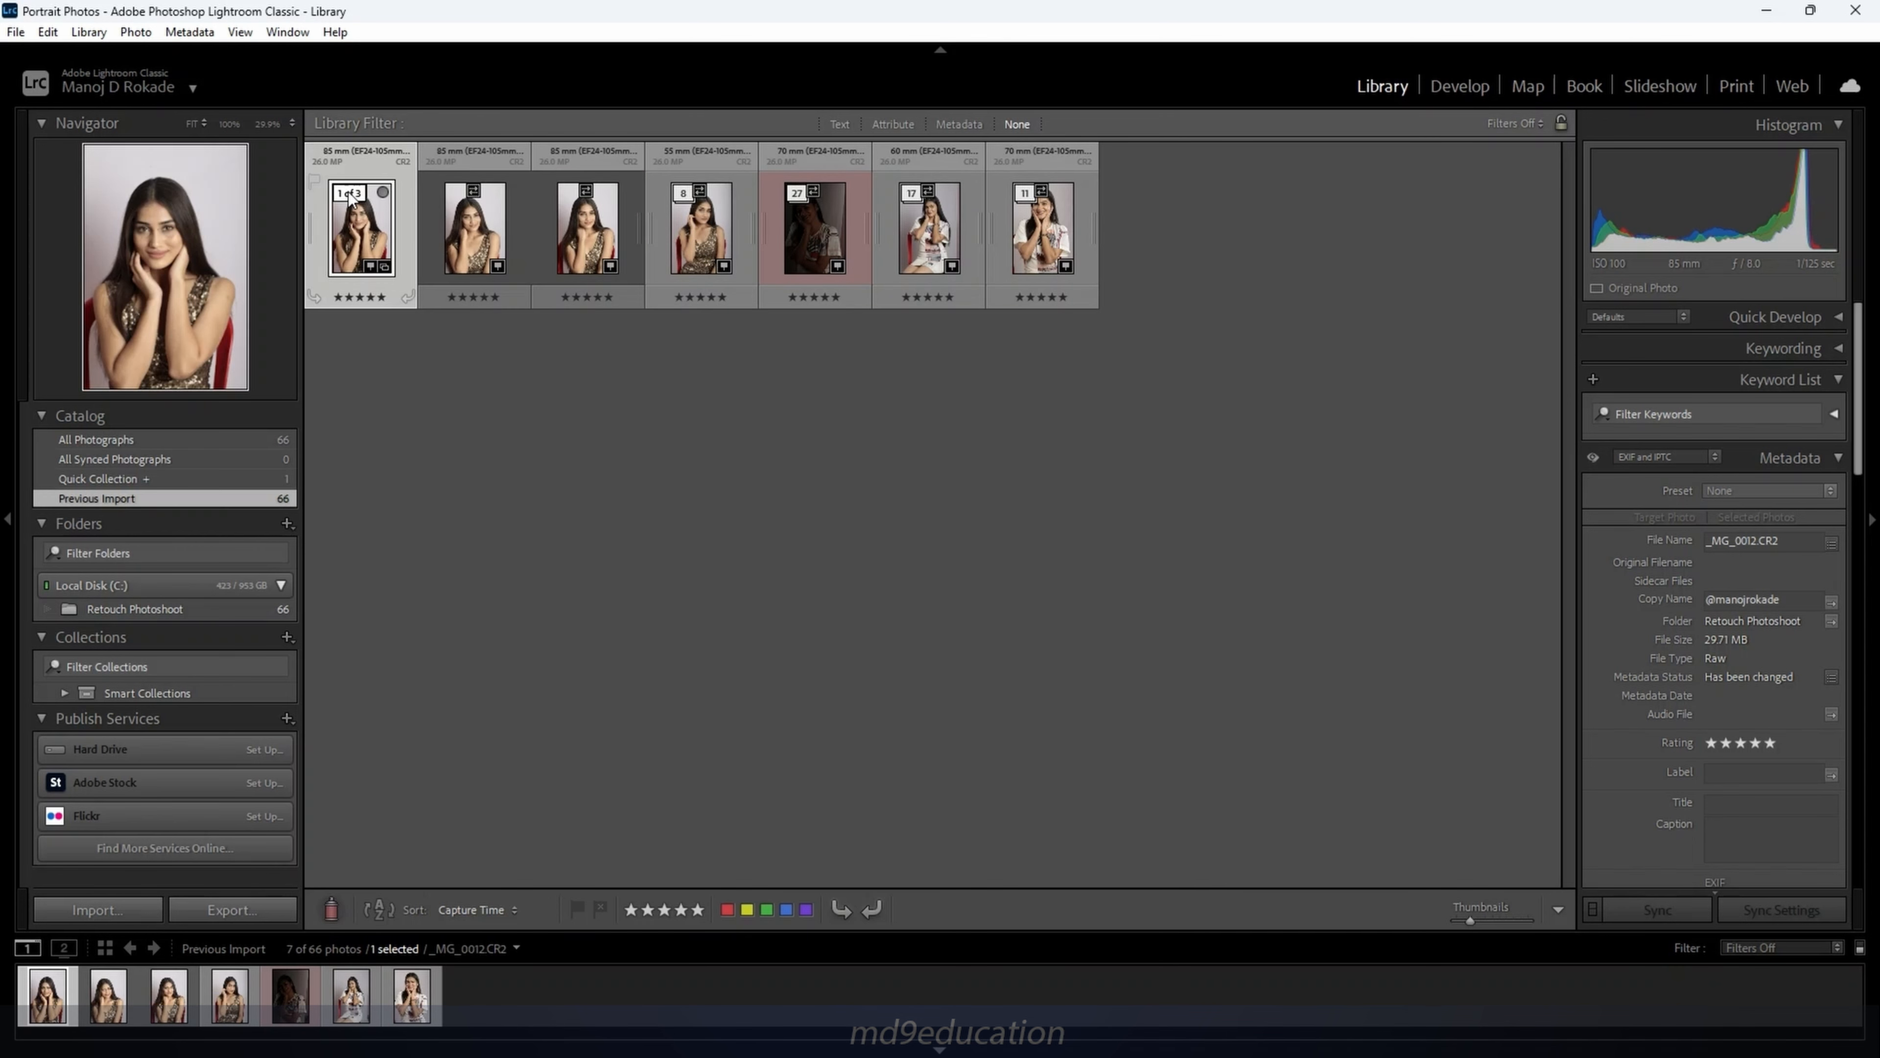
click(349, 194)
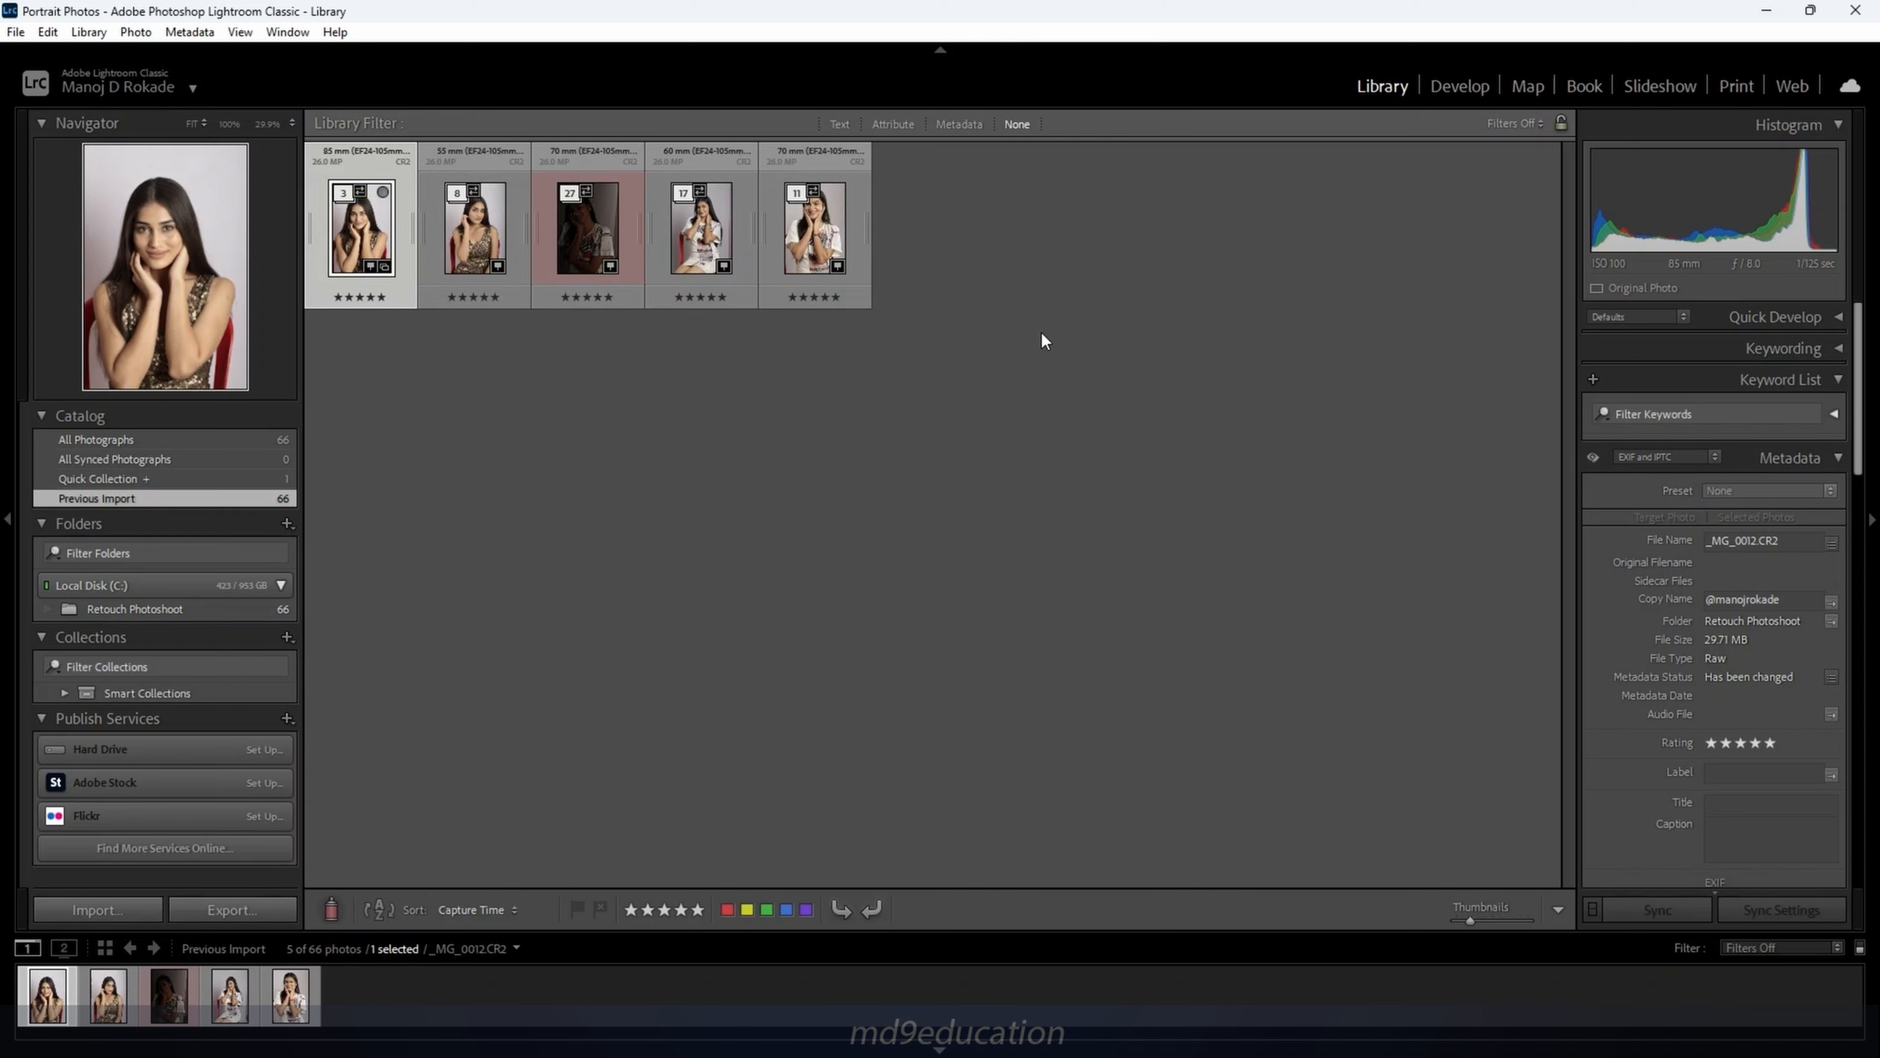
click(136, 31)
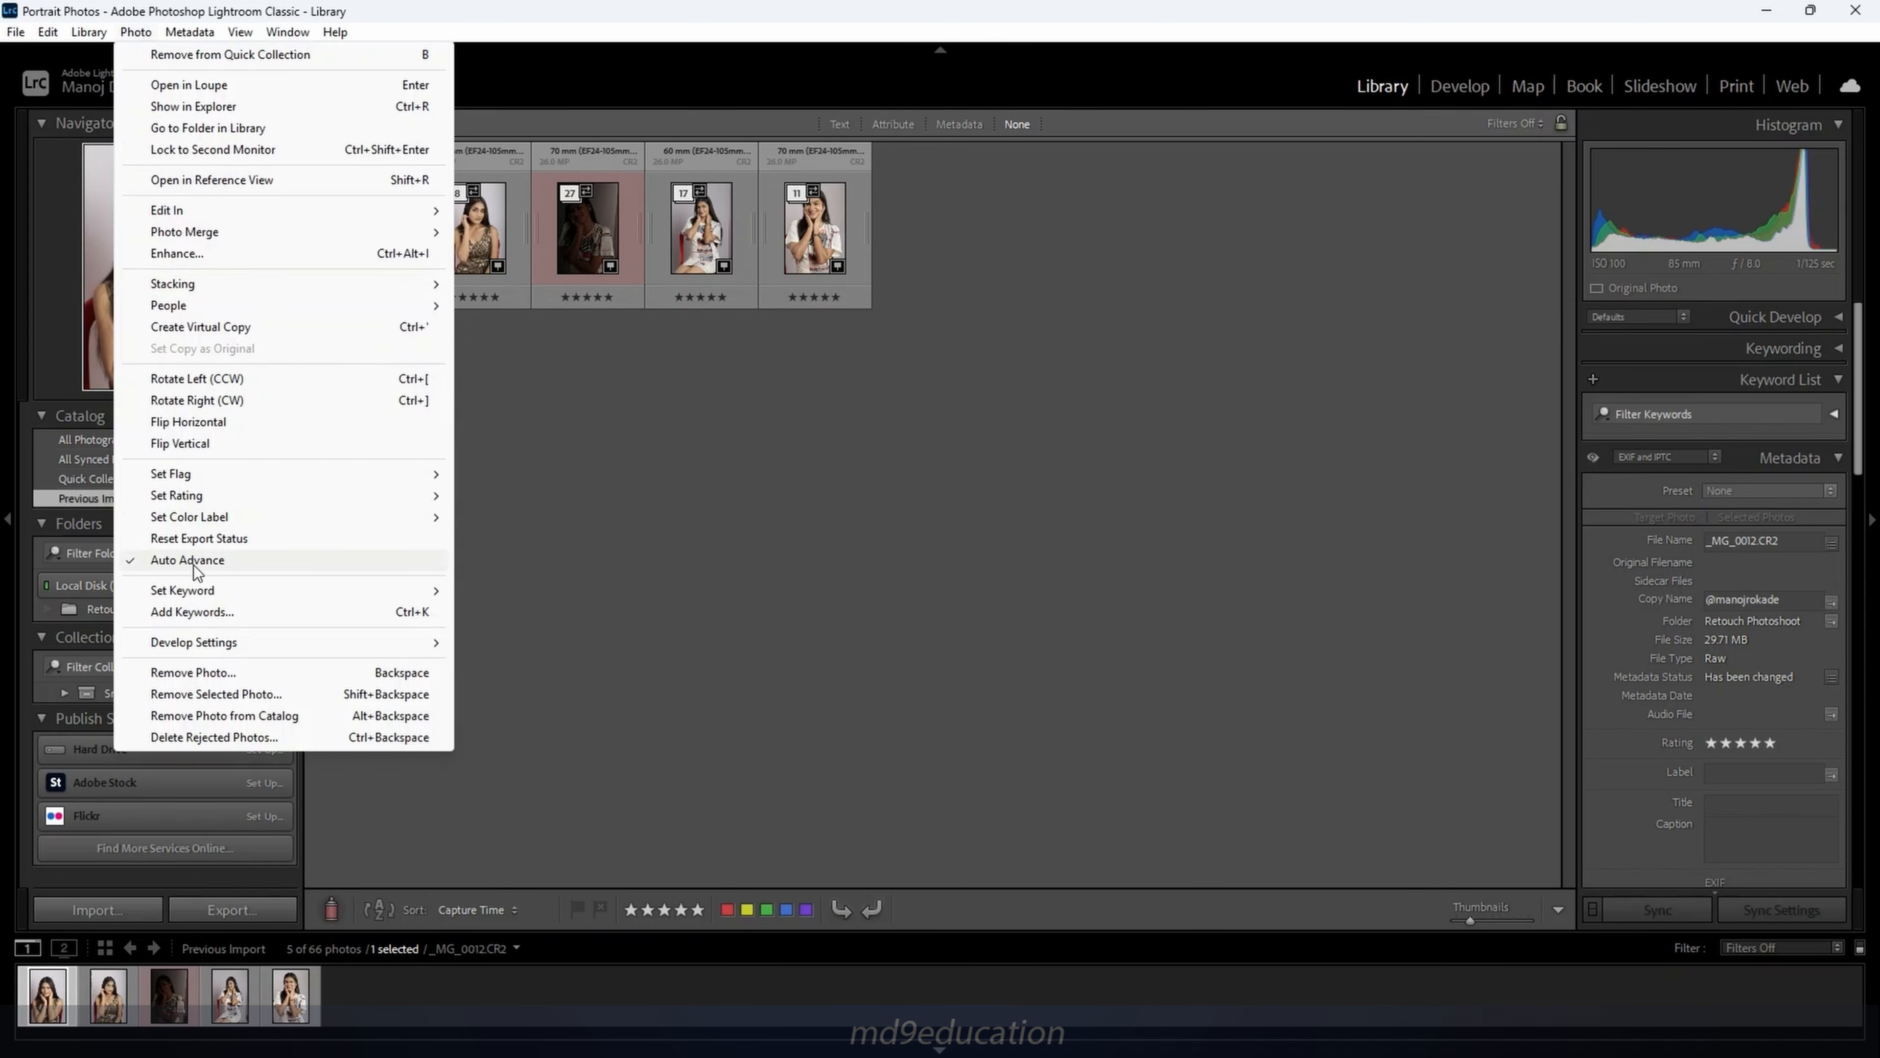
mouse_move(243, 286)
click(546, 429)
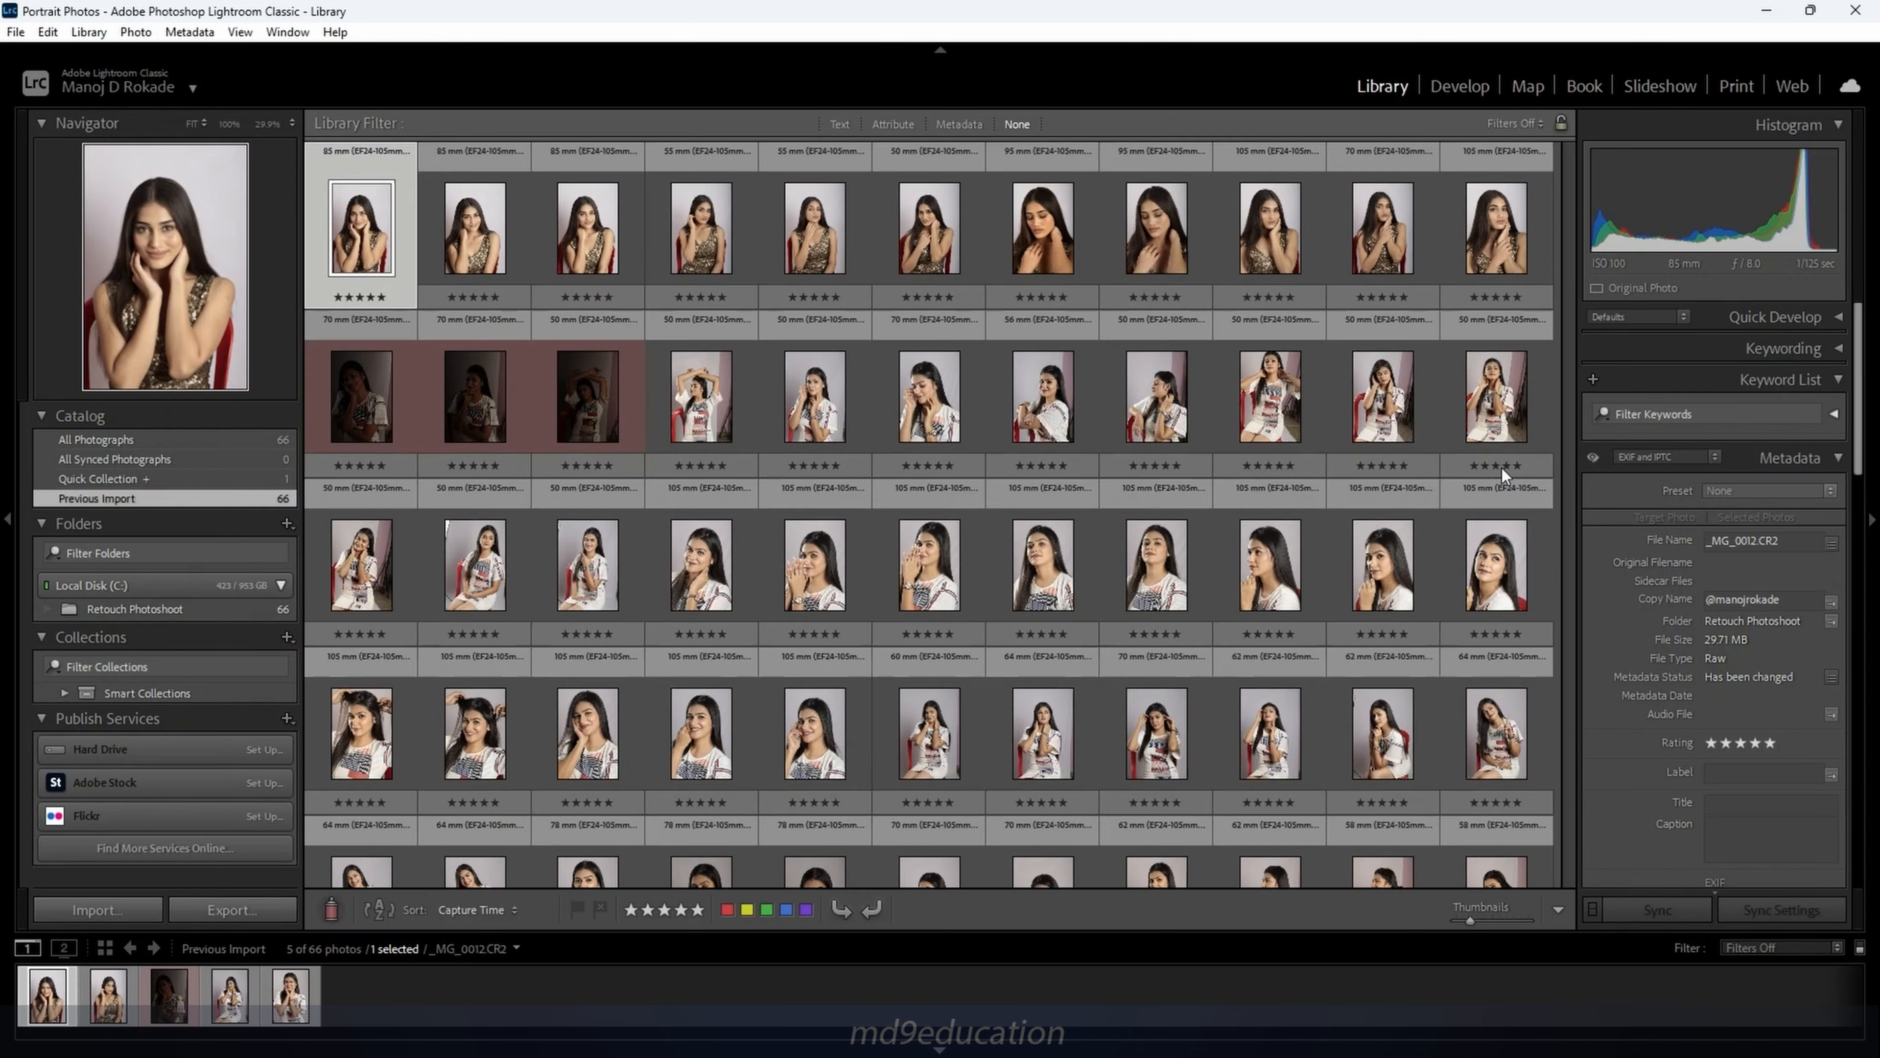
scroll(1180, 523, up, 3)
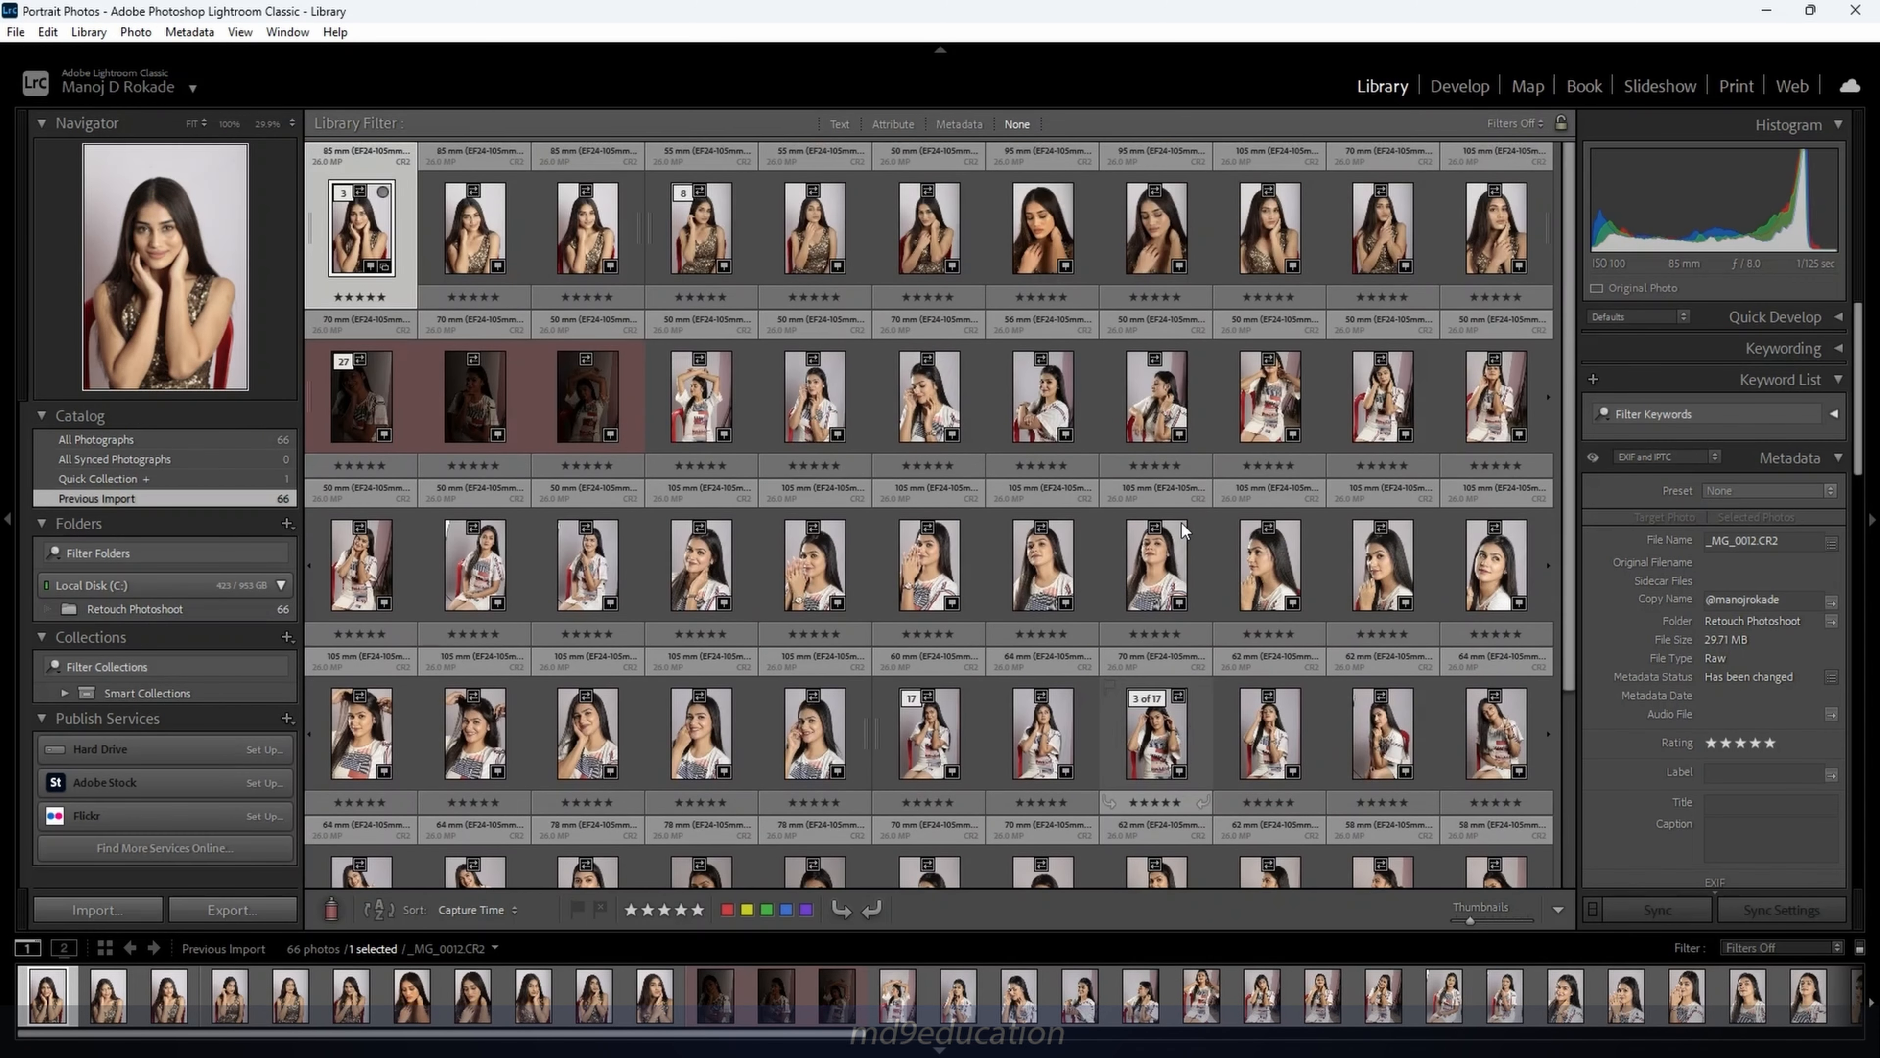